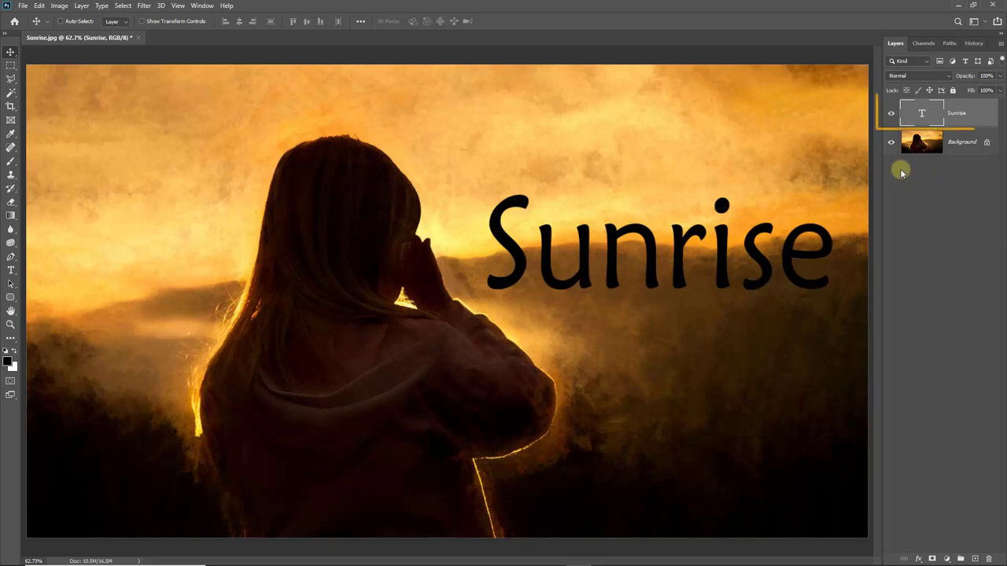
- Edit the Sunrise text on its type layer and commit the change
left_click(922, 118)
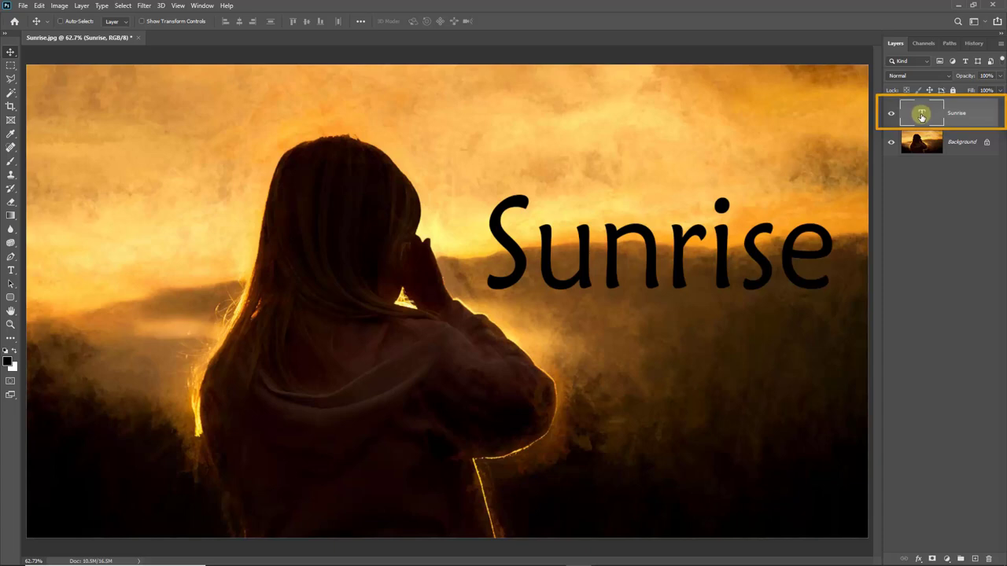
double_click(923, 115)
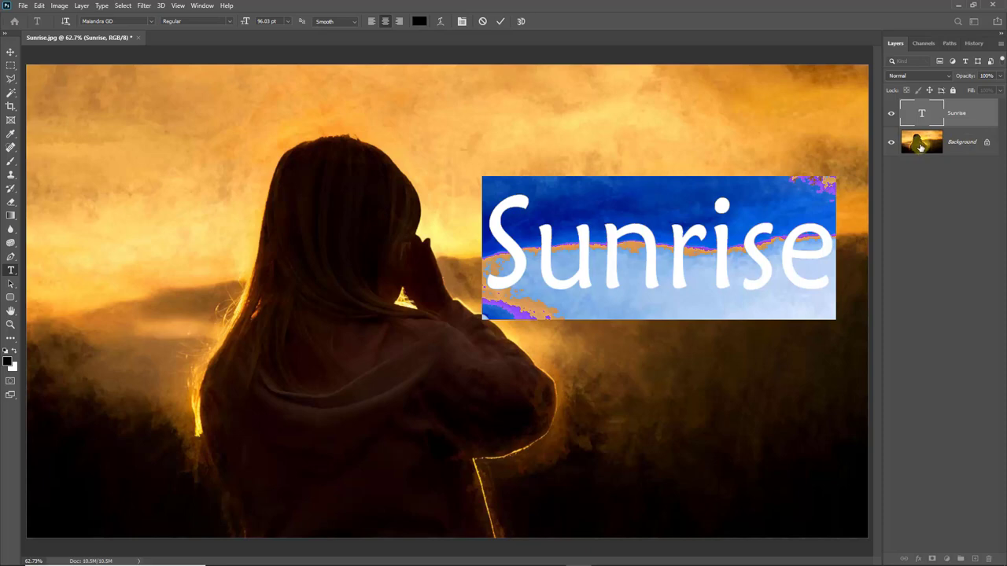
left_click(923, 145)
key("v")
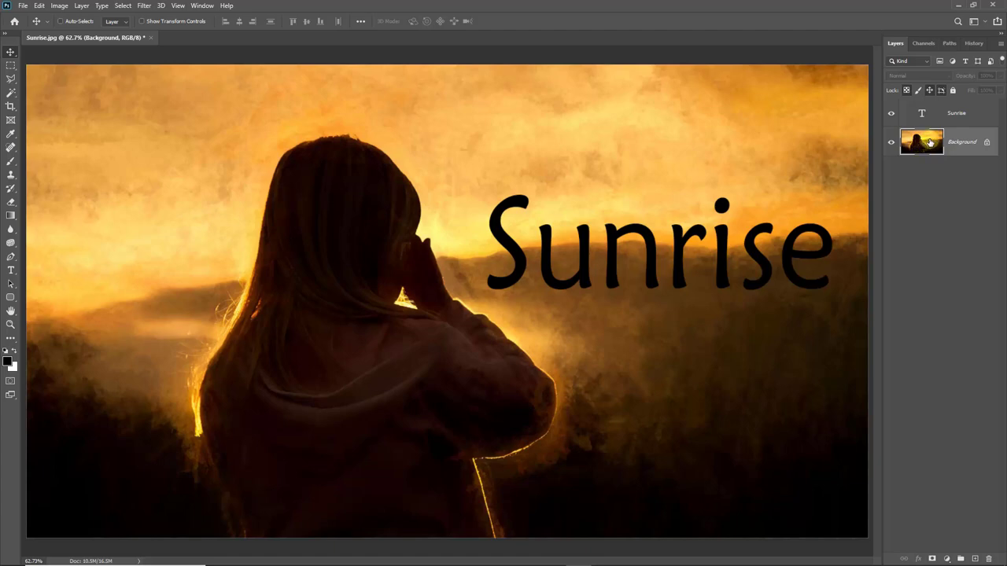
left_click(924, 114)
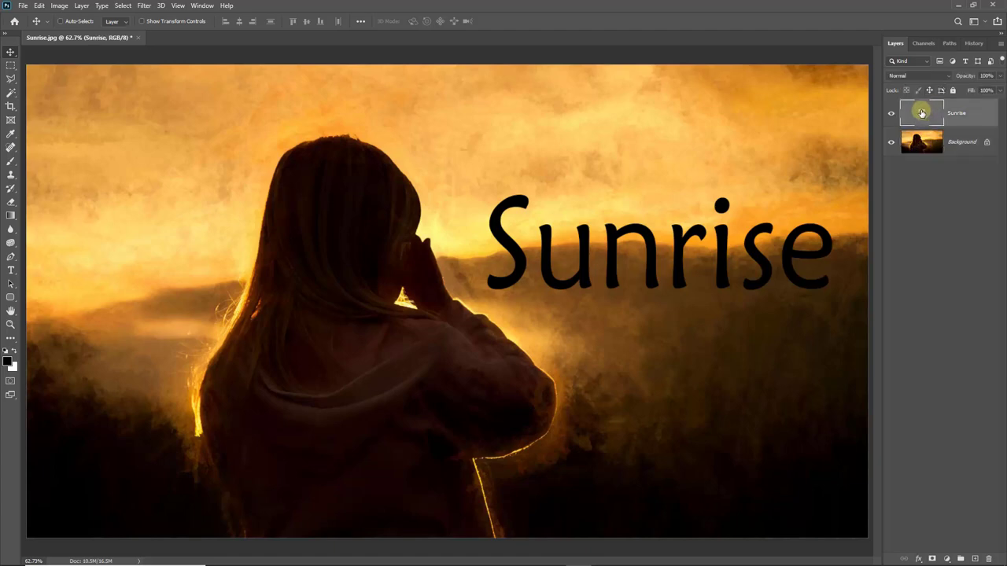
double_click(921, 114)
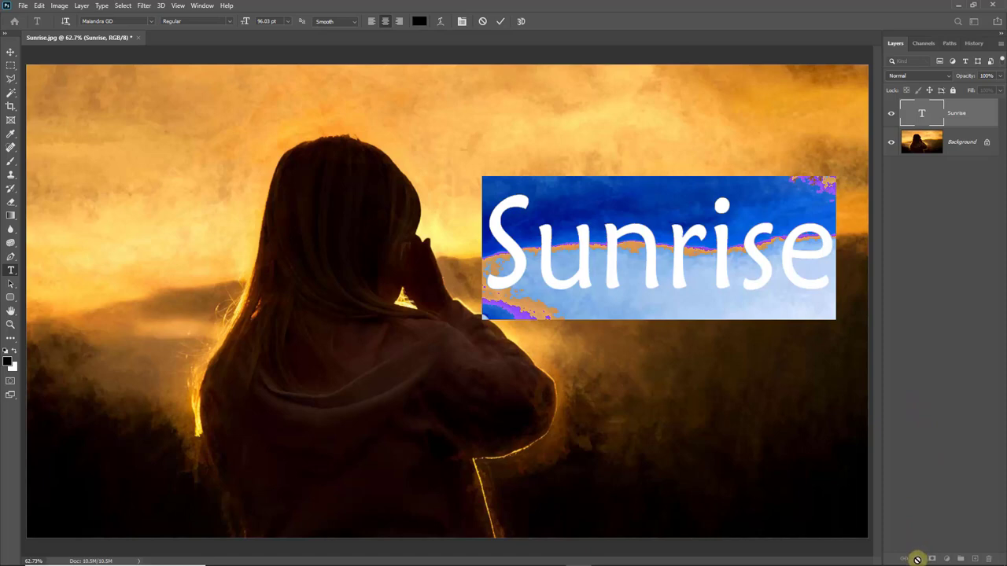
key("ctrl+Return")
key("v")
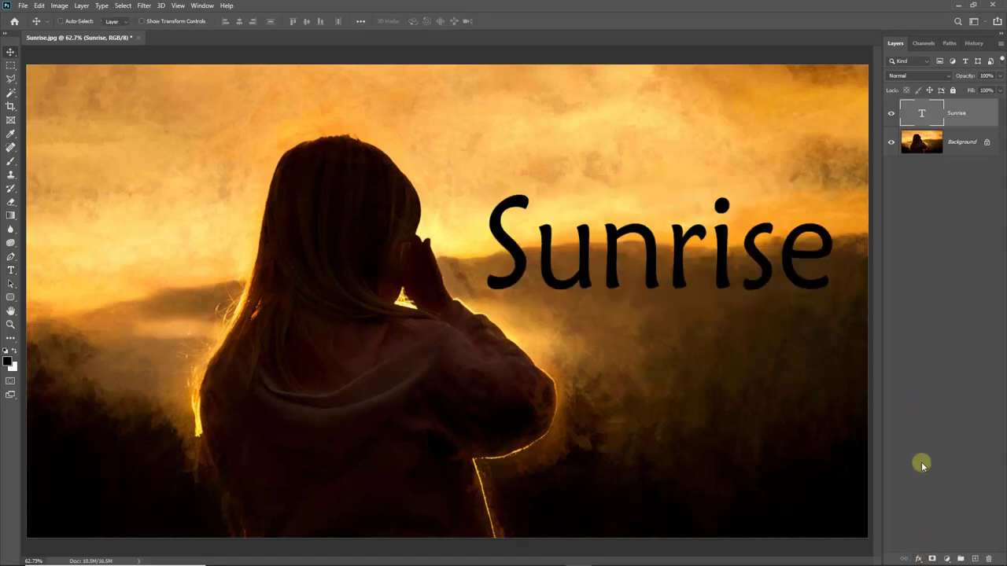
- Re-edit the Sunrise text, nudge the title back into place, and reselect its layer
double_click(928, 118)
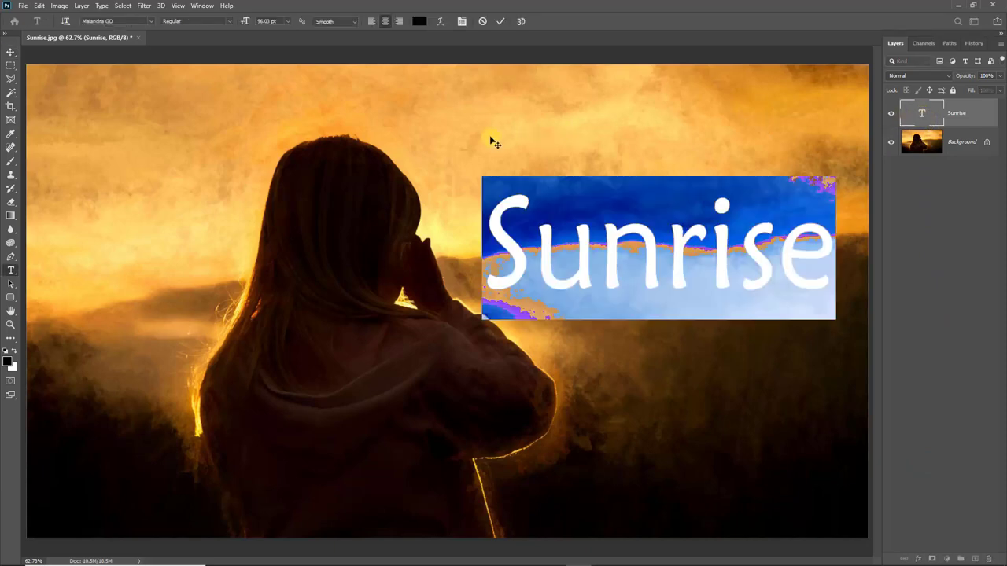
left_click(10, 53)
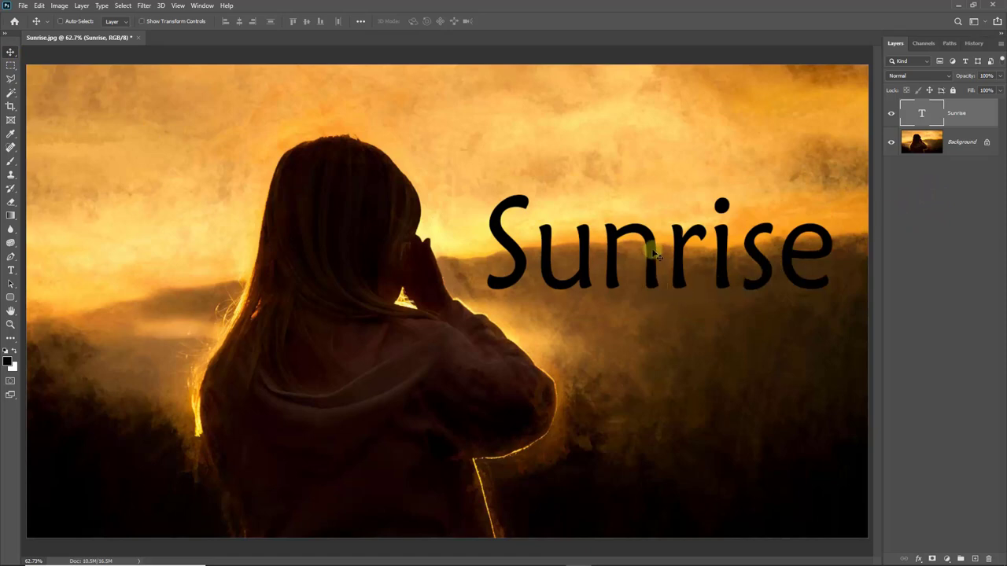
mouse_move(651, 256)
left_mouse_down()
mouse_move(635, 245)
mouse_move(648, 255)
left_mouse_up()
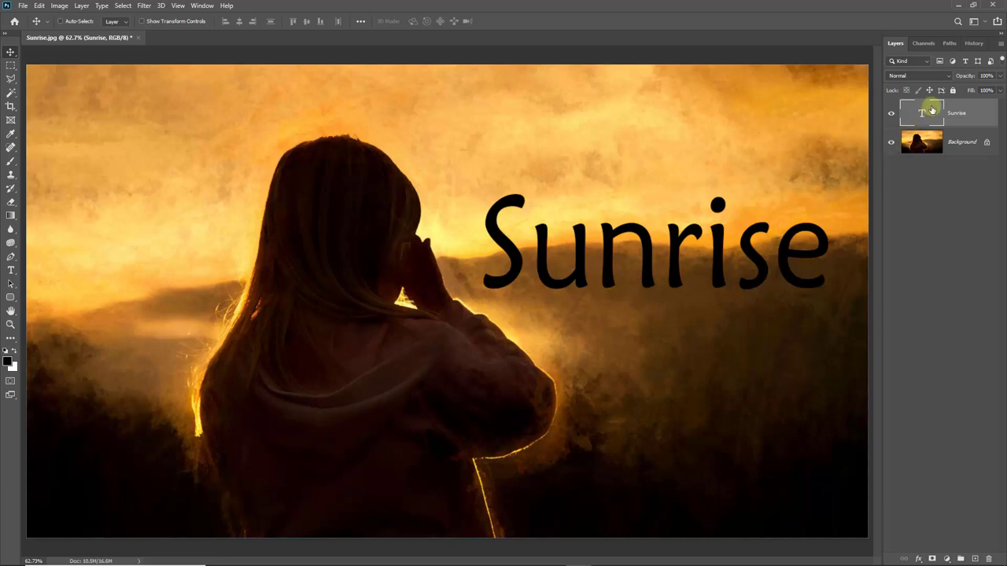
double_click(609, 261)
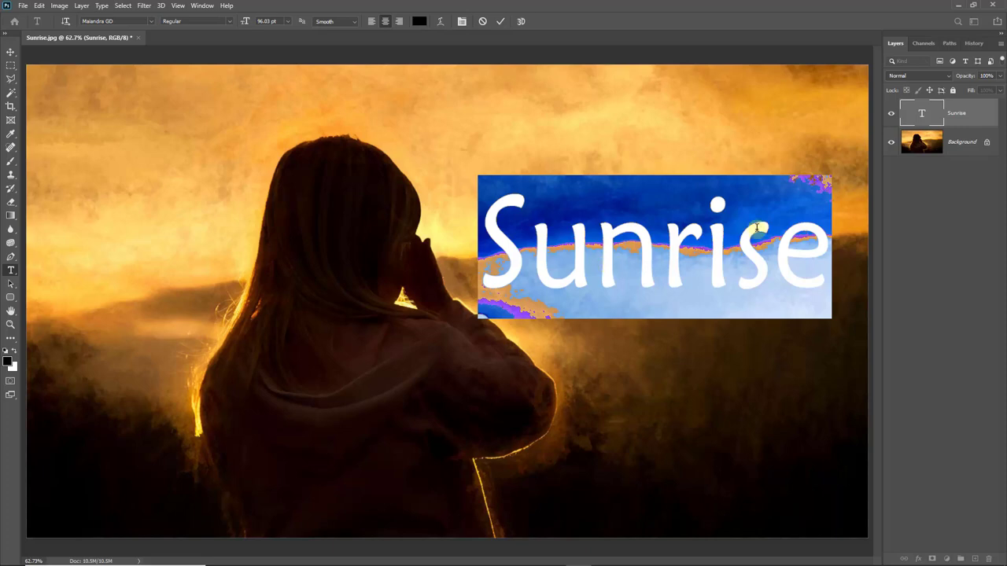
left_click(914, 140)
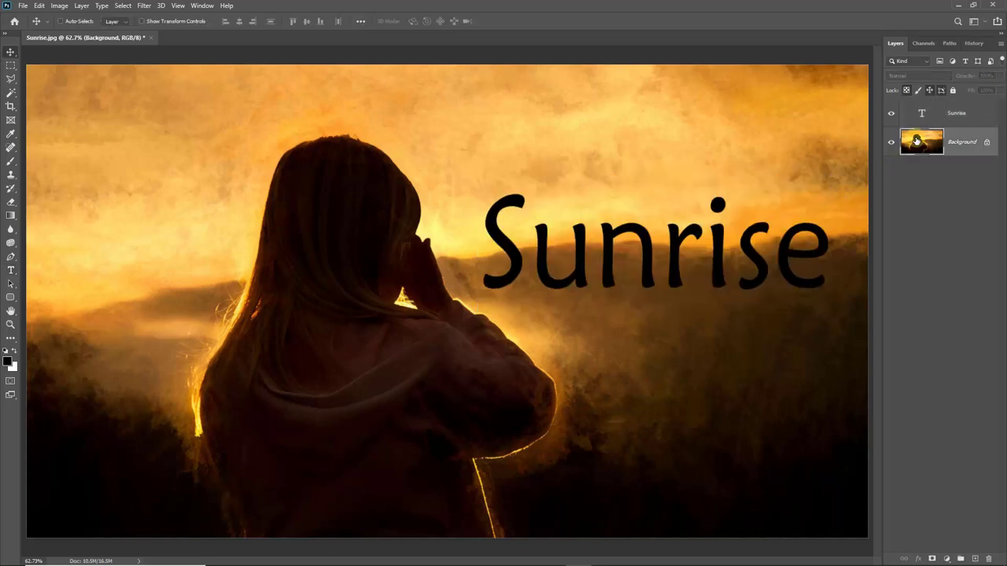
left_click(921, 181)
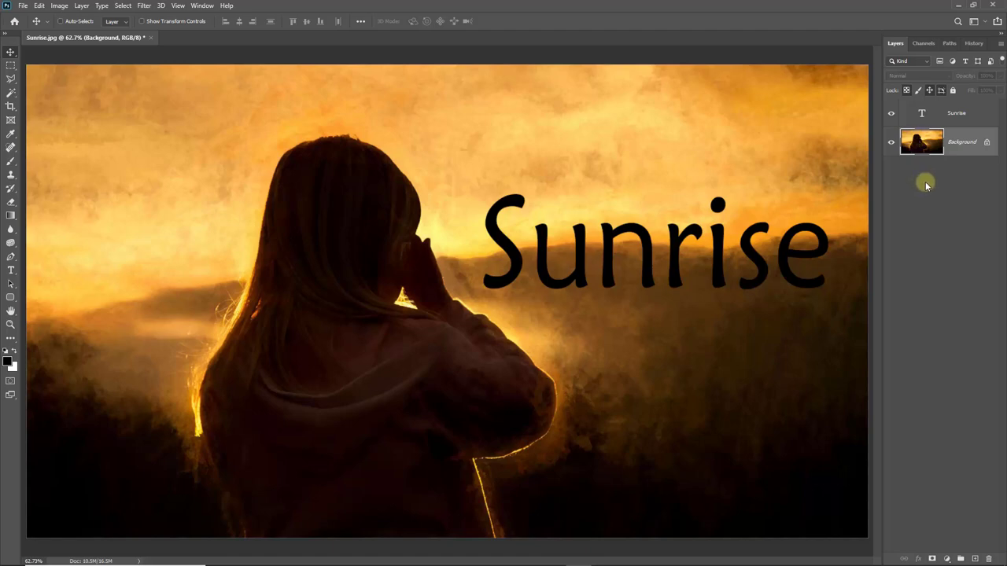
left_click(922, 114)
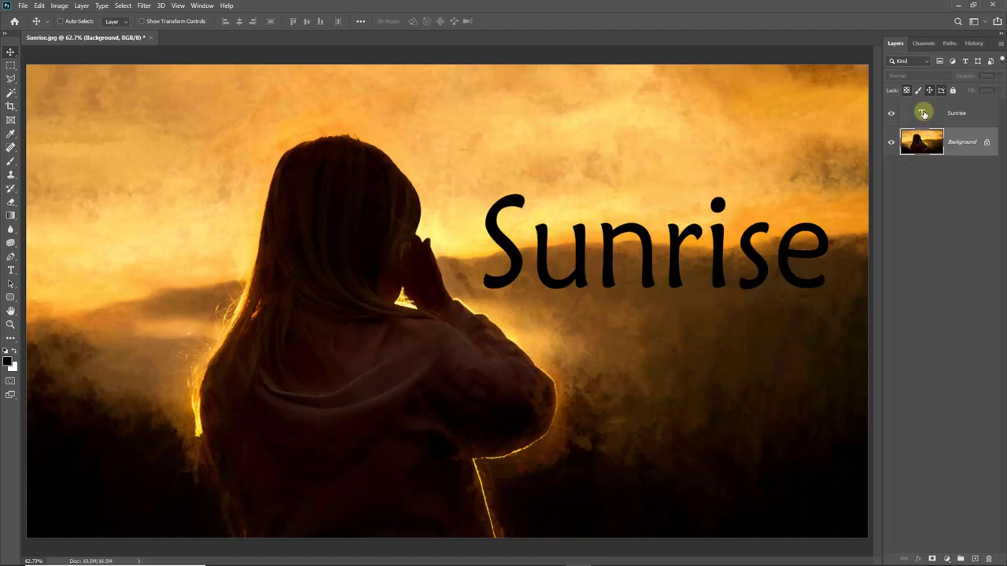
left_click(922, 114)
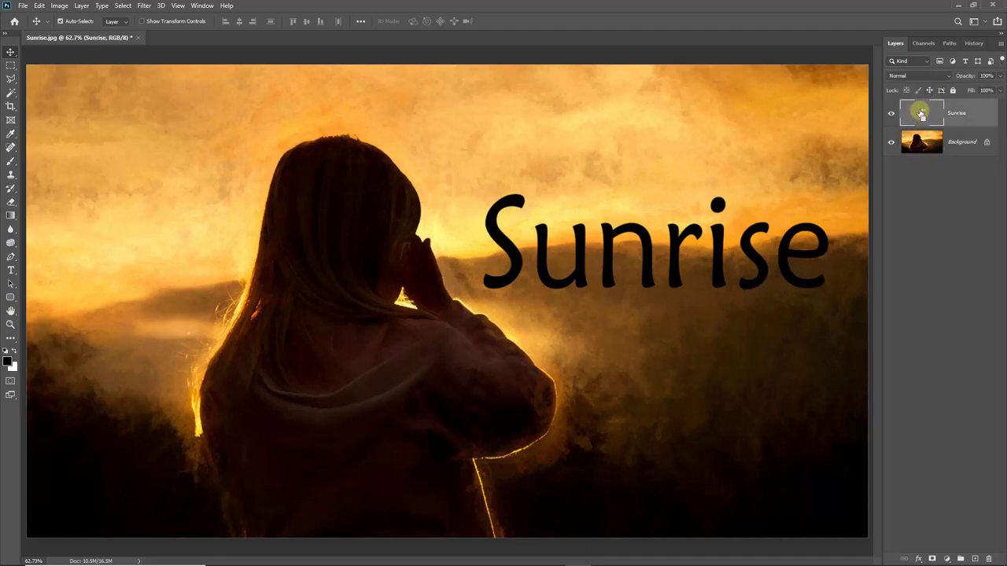
- Load the Sunrise letters as a selection, hide the text, and copy the photo to Layer 1
left_click(920, 114, "ctrl")
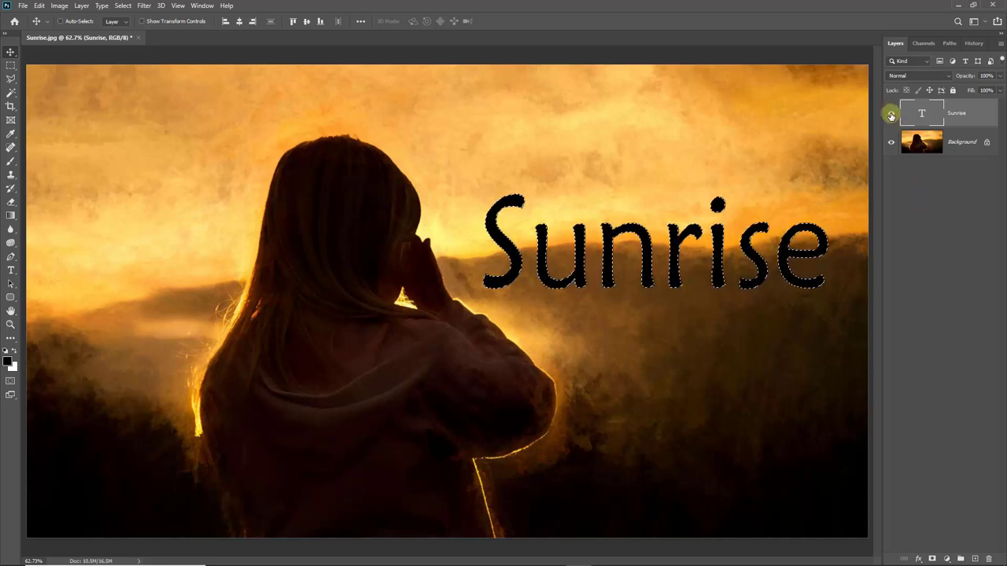
left_click(891, 115)
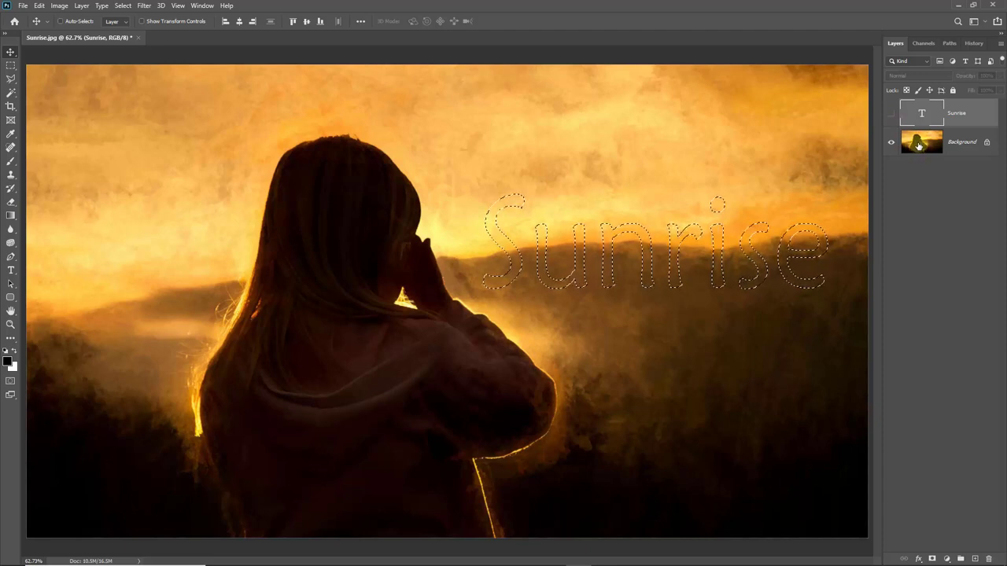
left_click(918, 144)
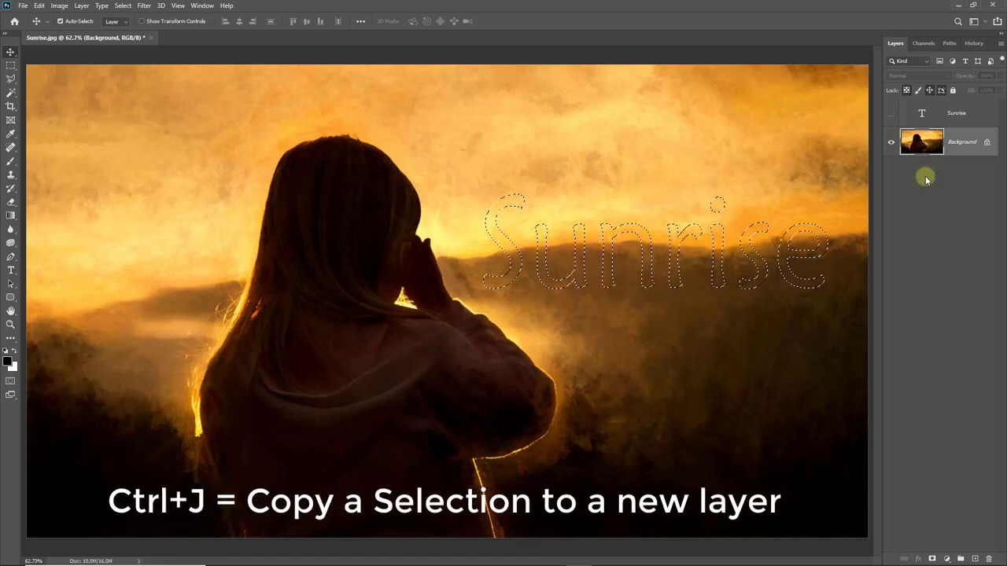
key("ctrl+j")
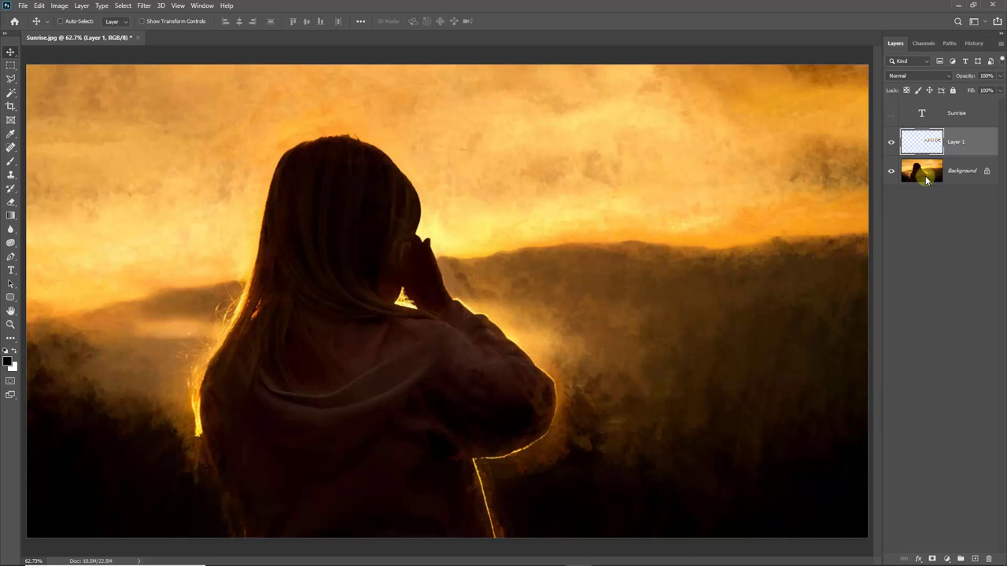
left_click(891, 170)
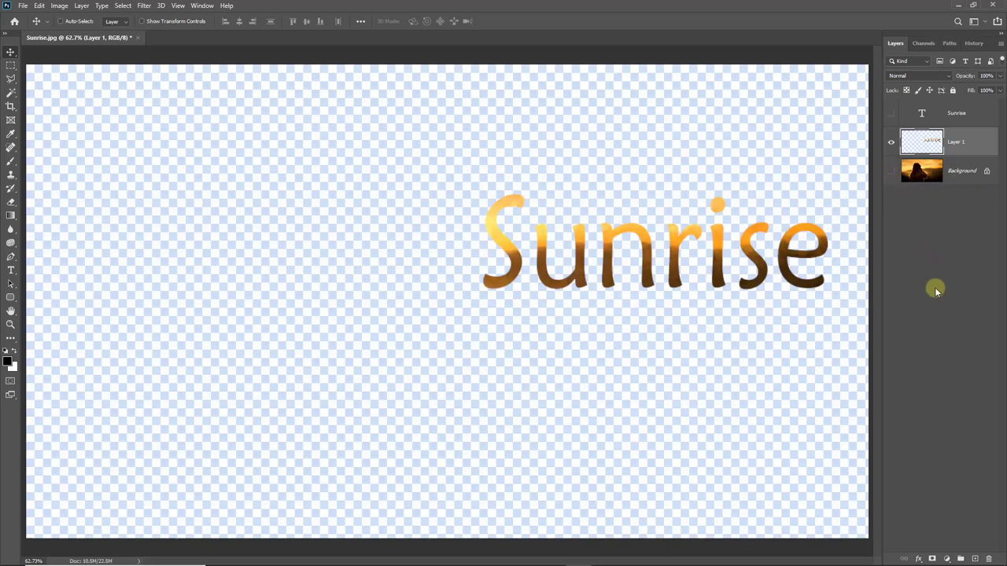
left_click(891, 171)
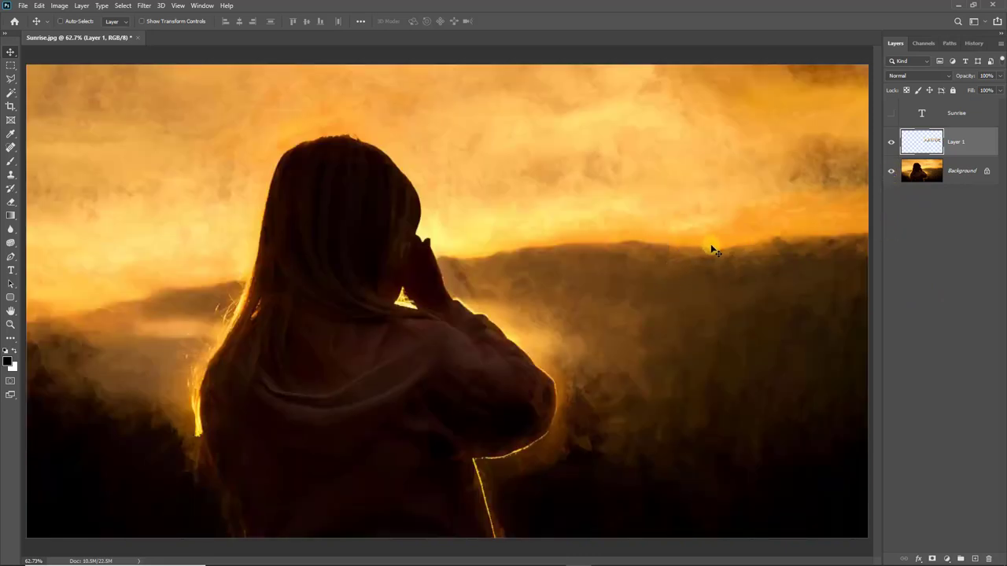
left_click_drag(711, 247, 700, 183)
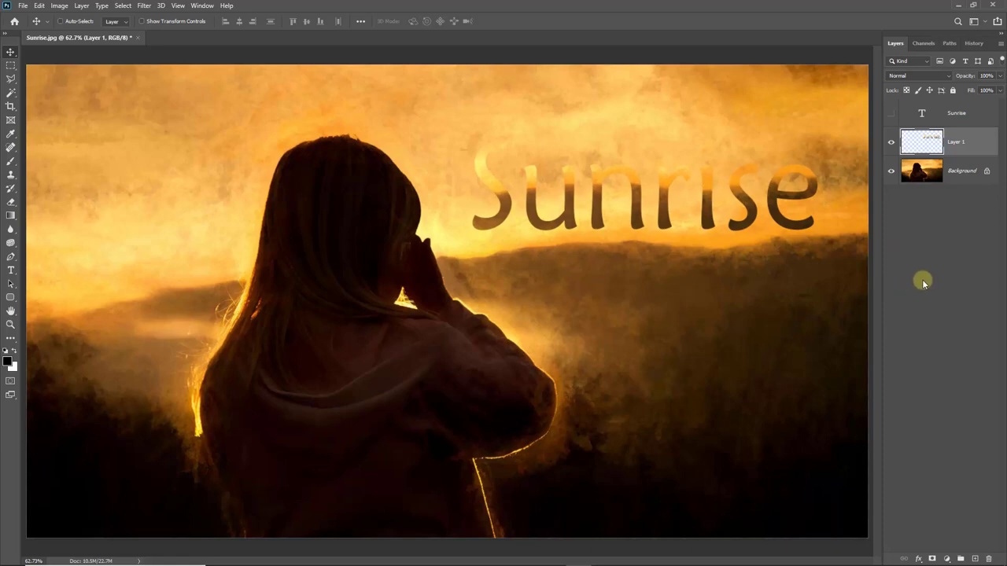
key("ctrl+z")
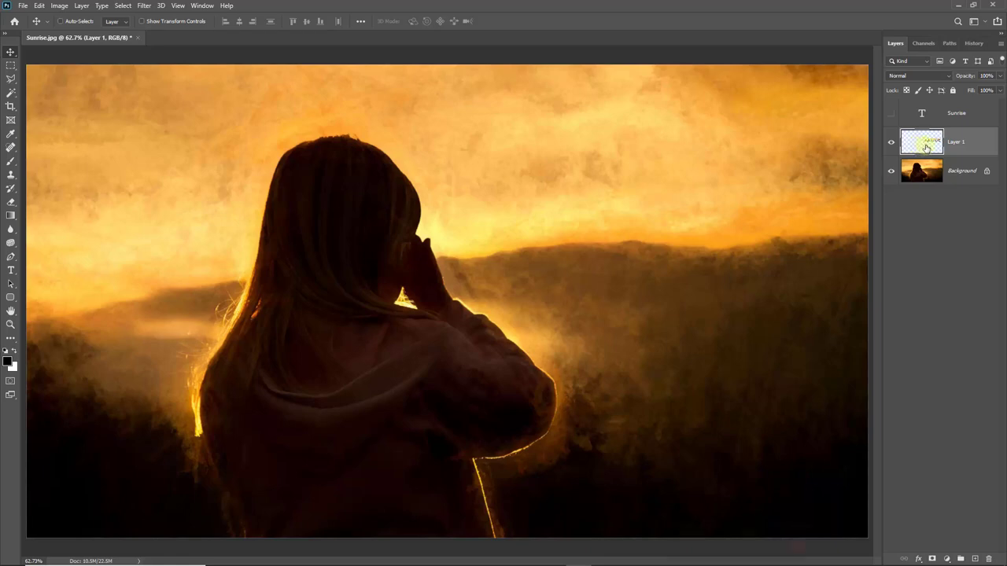
- Add a Drop Shadow to Layer 1 in Layer Style: Multiply, 76% opacity, 90°, 4 px
left_click(918, 558)
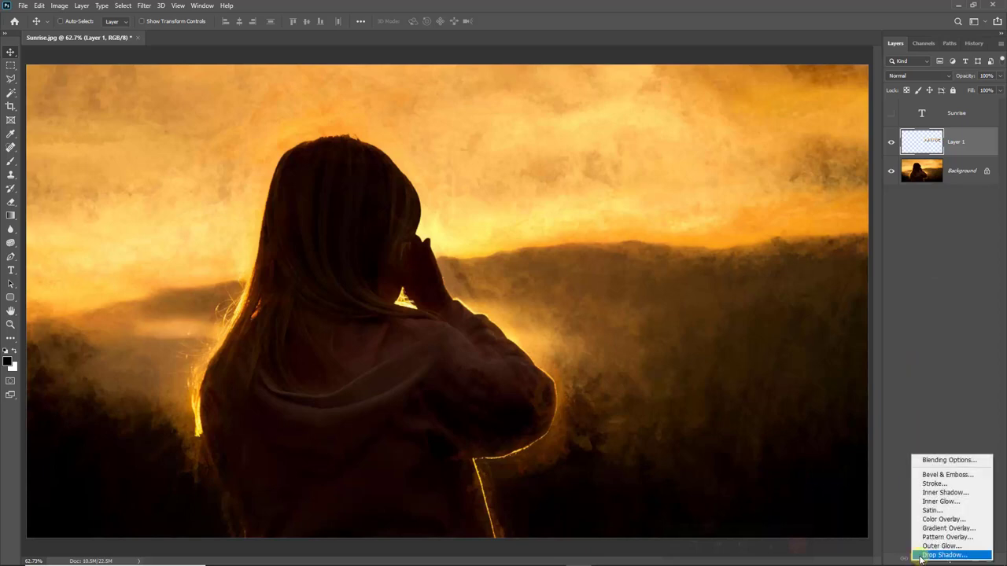
left_click(944, 463)
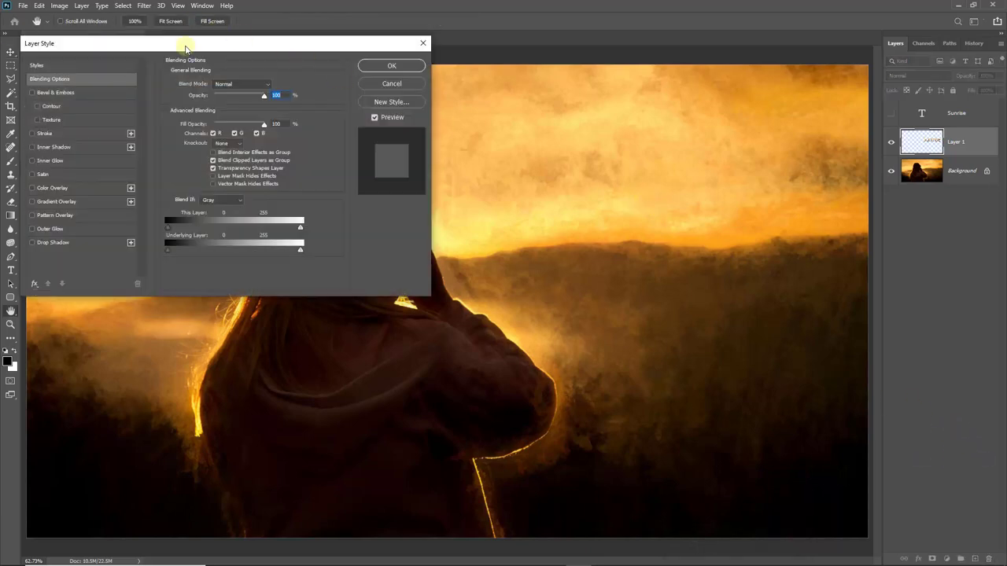
left_click_drag(192, 49, 176, 27)
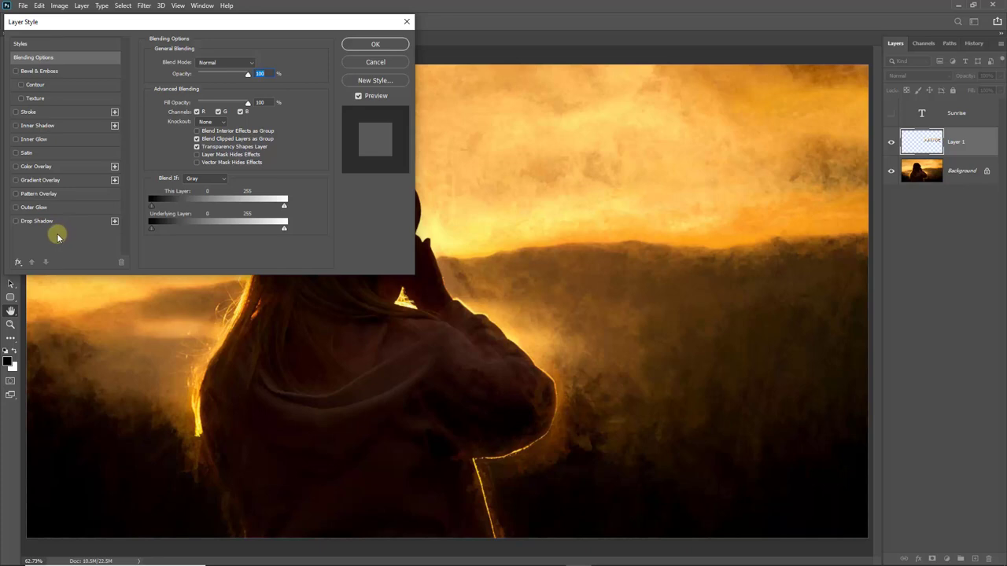
left_click(15, 221)
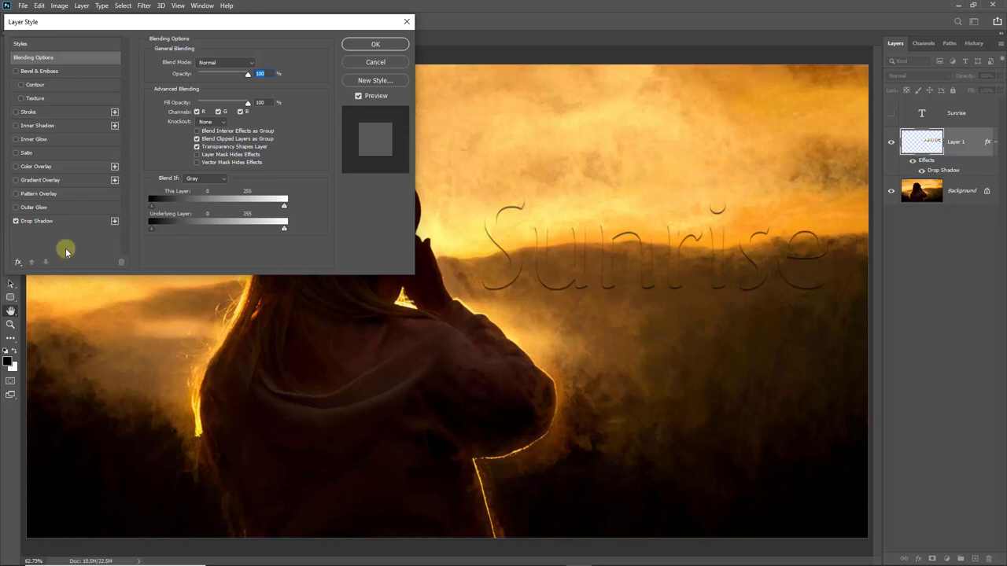
left_click(70, 221)
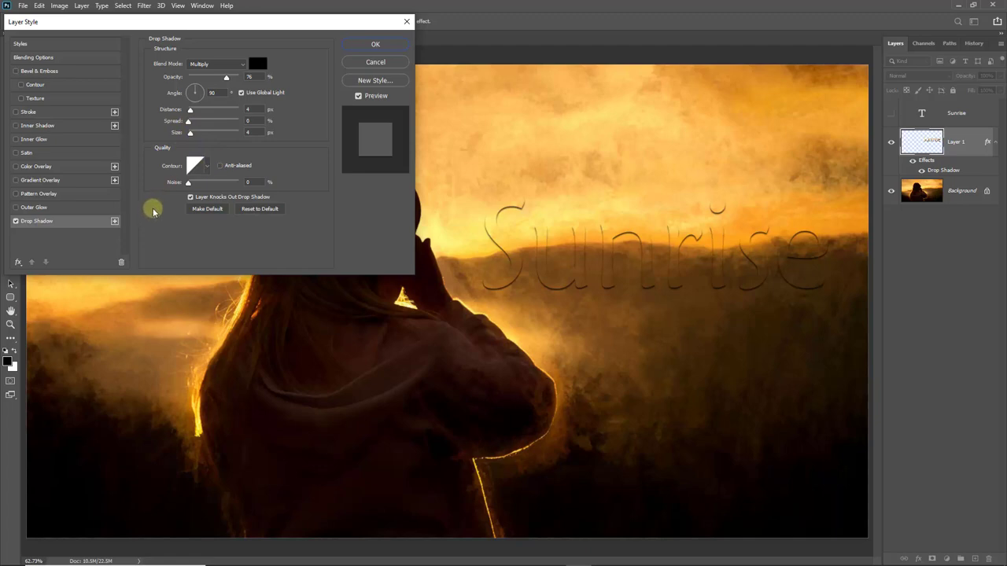
- Turn on Inner Bevel & Emboss for Layer 1 and set its size to 4 px
left_click(15, 70)
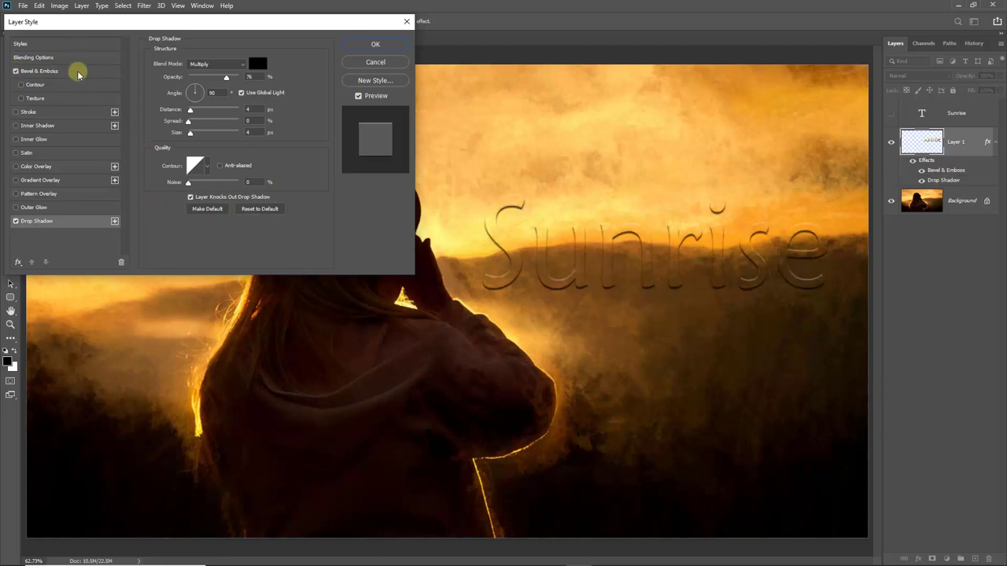
left_click(79, 74)
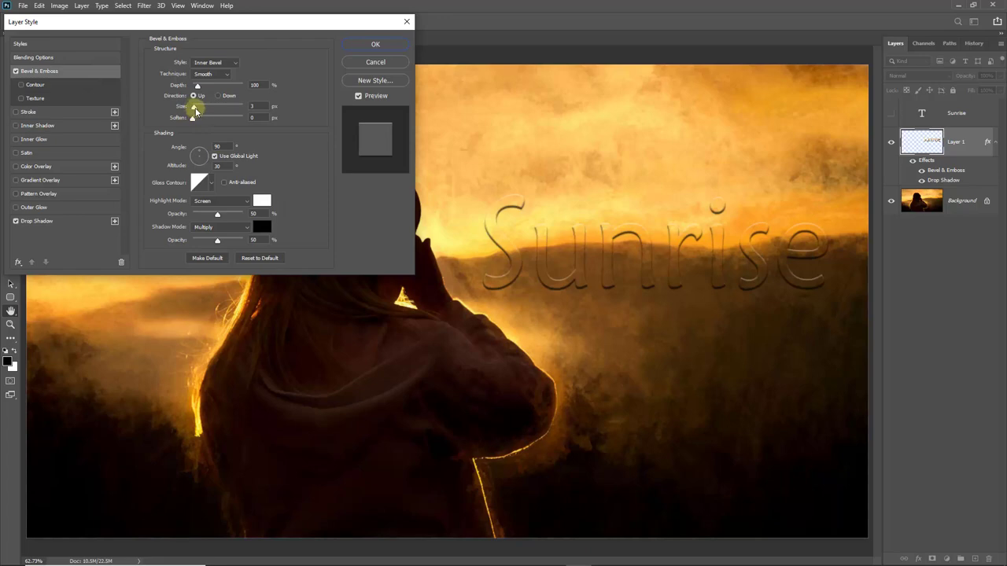
left_click_drag(195, 111, 203, 113)
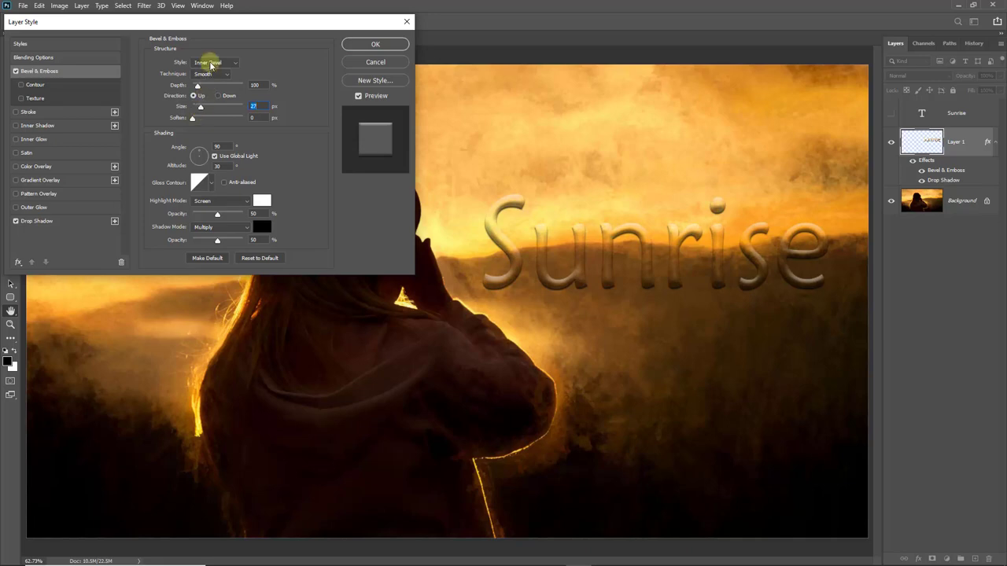
left_click(253, 105)
type("4")
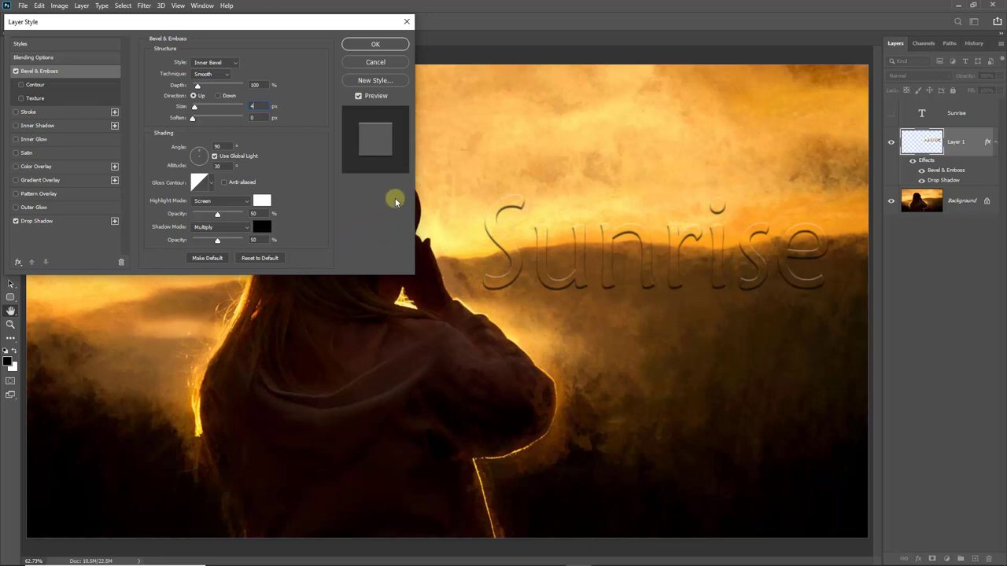
- Add a black 3 px Stroke positioned Outside around the Sunrise letters
left_click(17, 113)
left_click(71, 114)
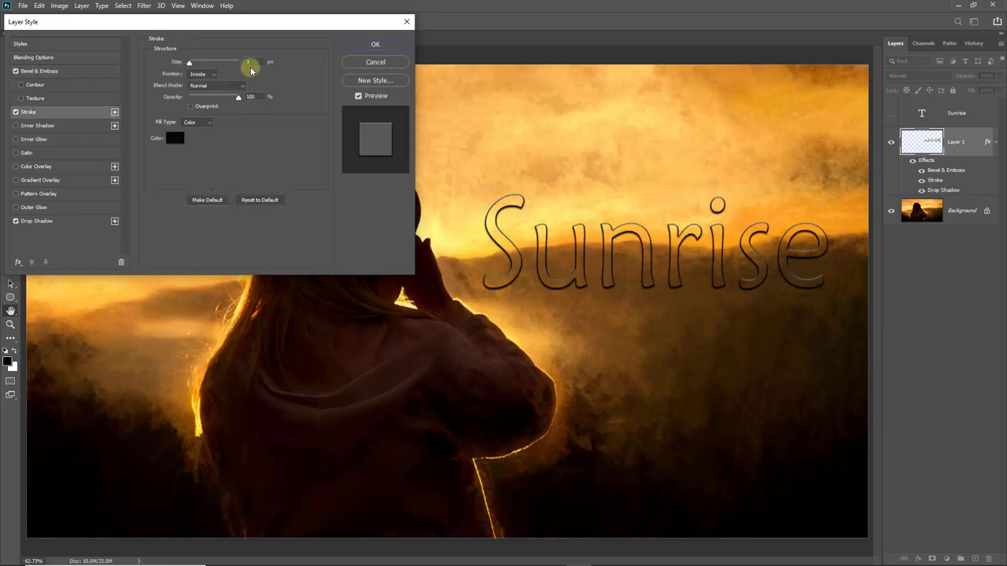
type("3")
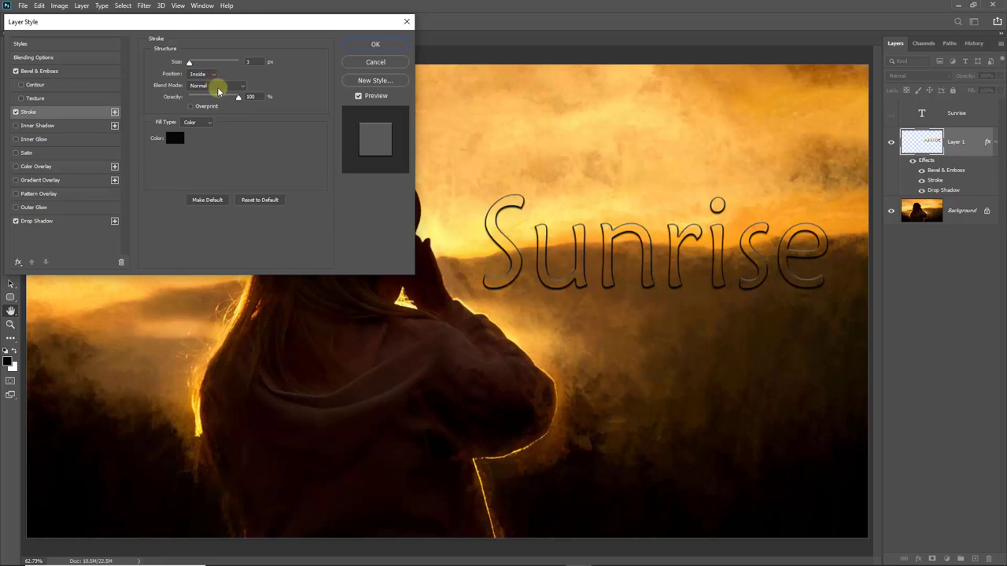
left_click(213, 74)
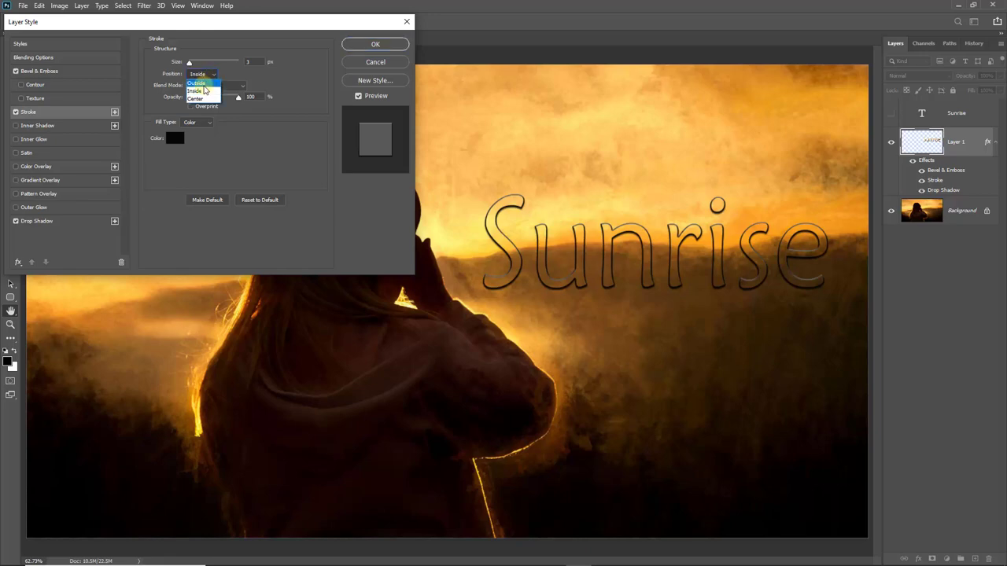
left_click(208, 85)
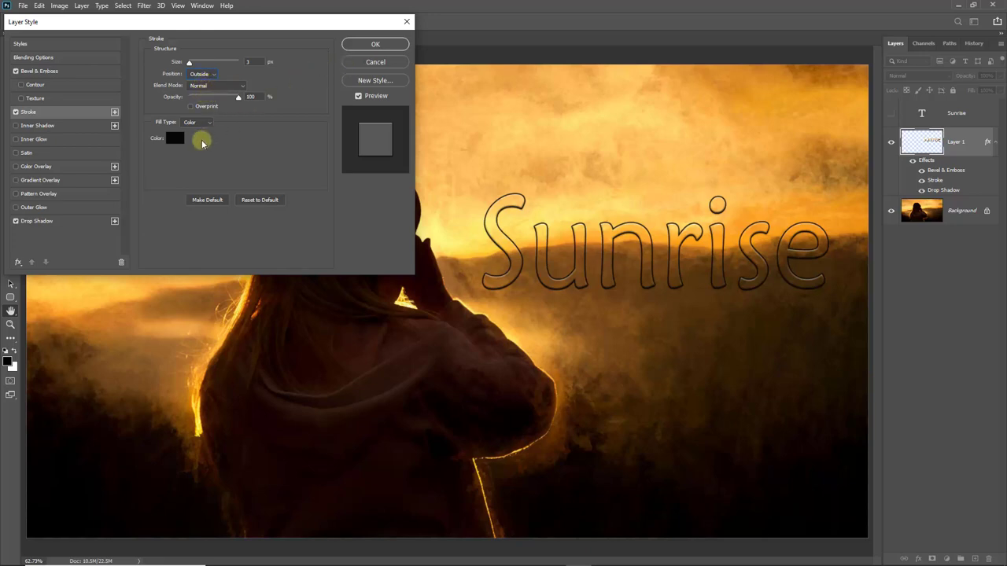
left_click(79, 223)
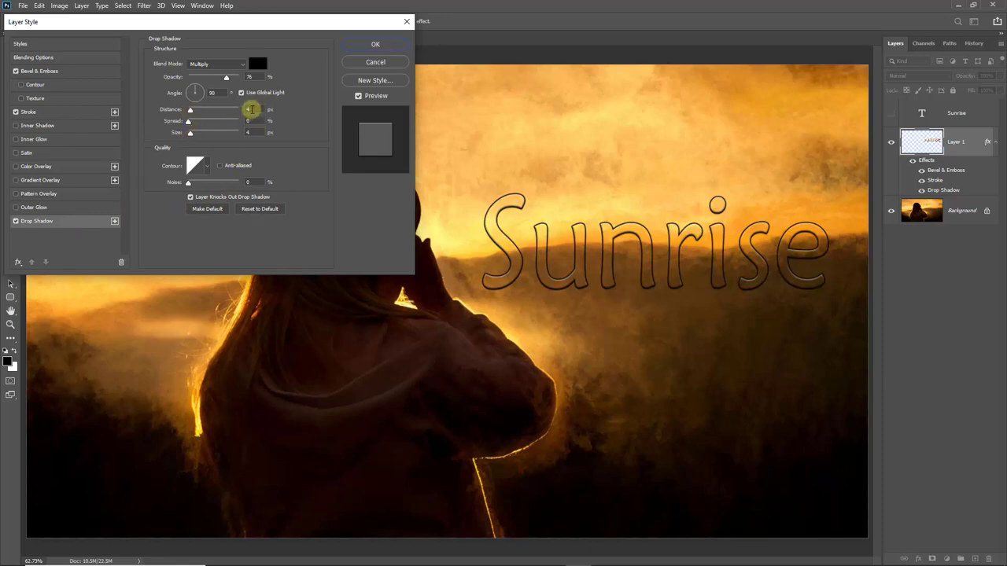
- Set drop shadow distance to 8 px and size to 8 px, then apply the styles
double_click(248, 109)
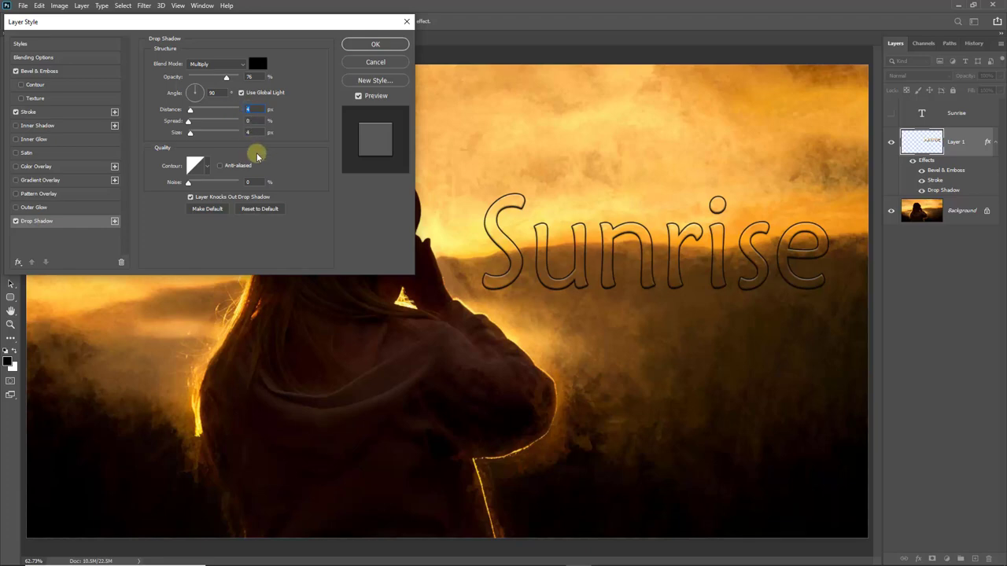
type("8")
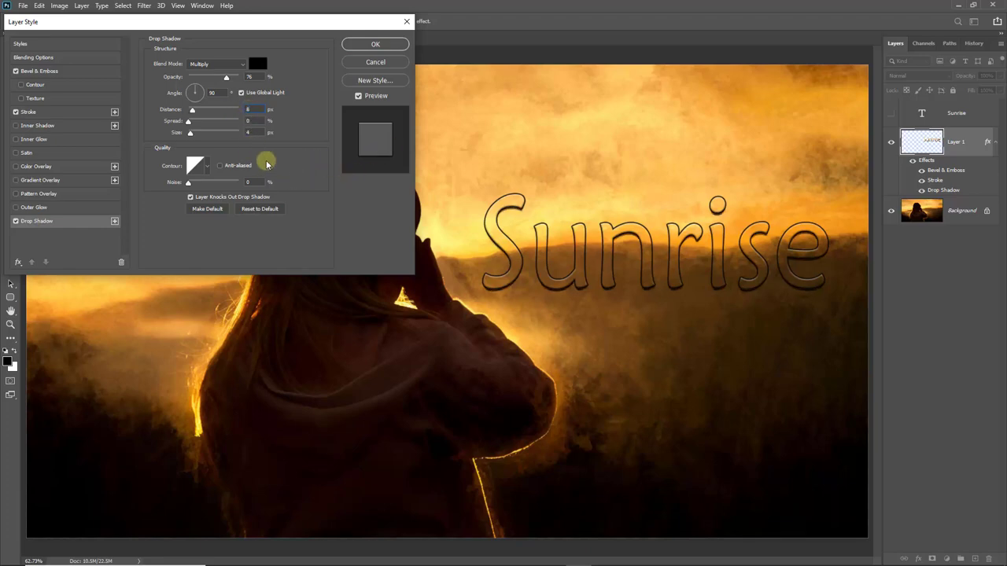
double_click(250, 132)
type("8")
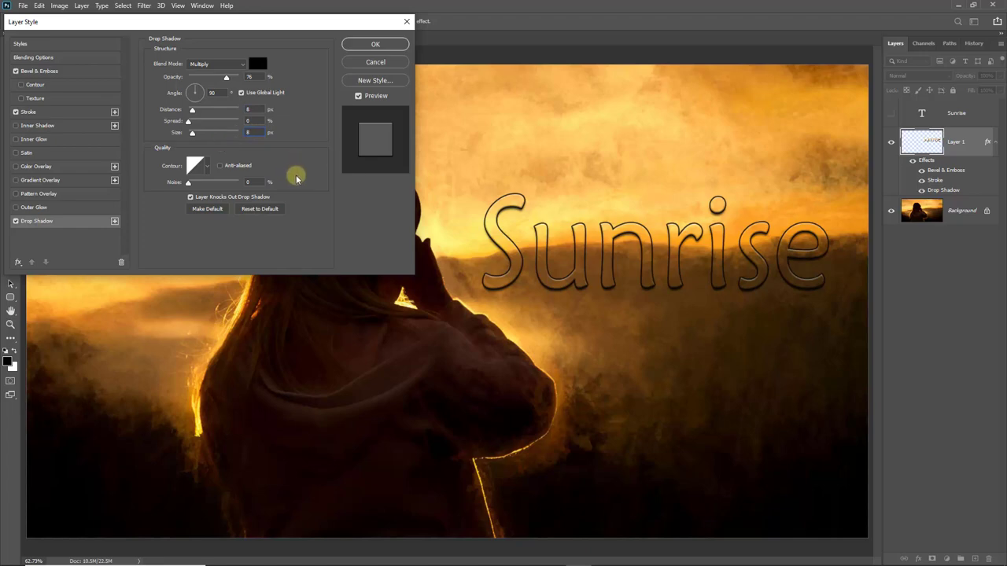
left_click(374, 46)
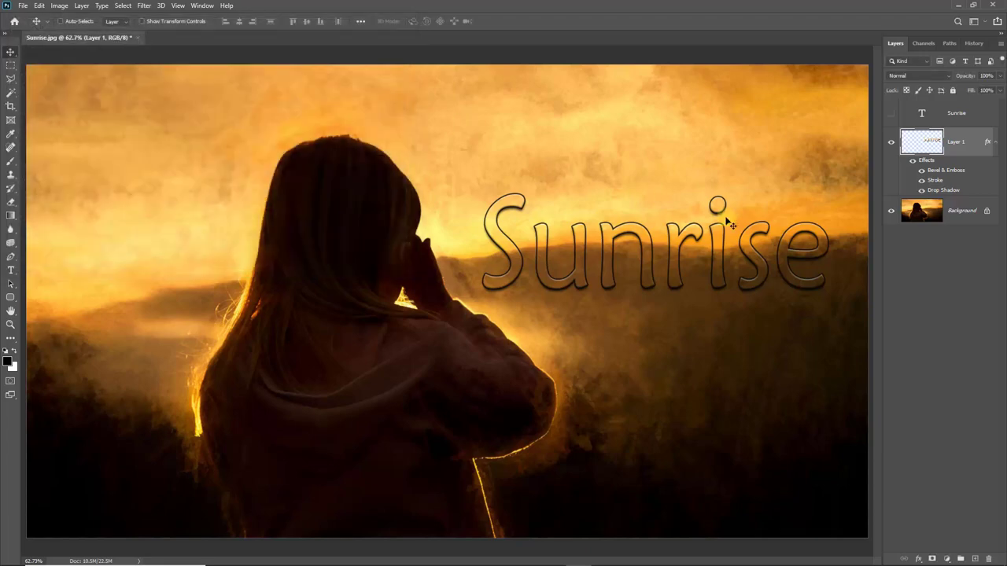
- Hide the Background photo and save as Sunrise.psd, replacing the existing file
left_click(891, 210)
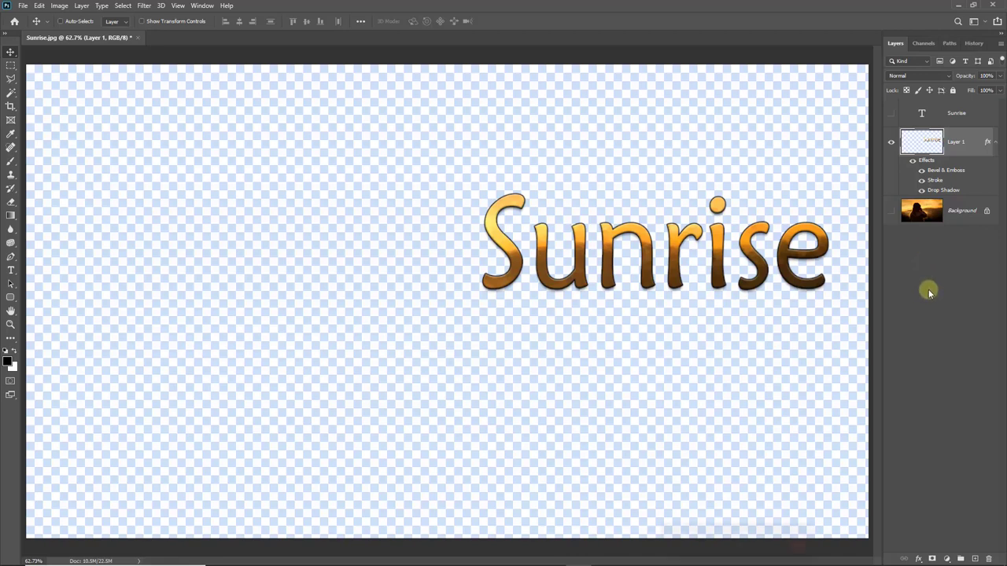
left_click(23, 6)
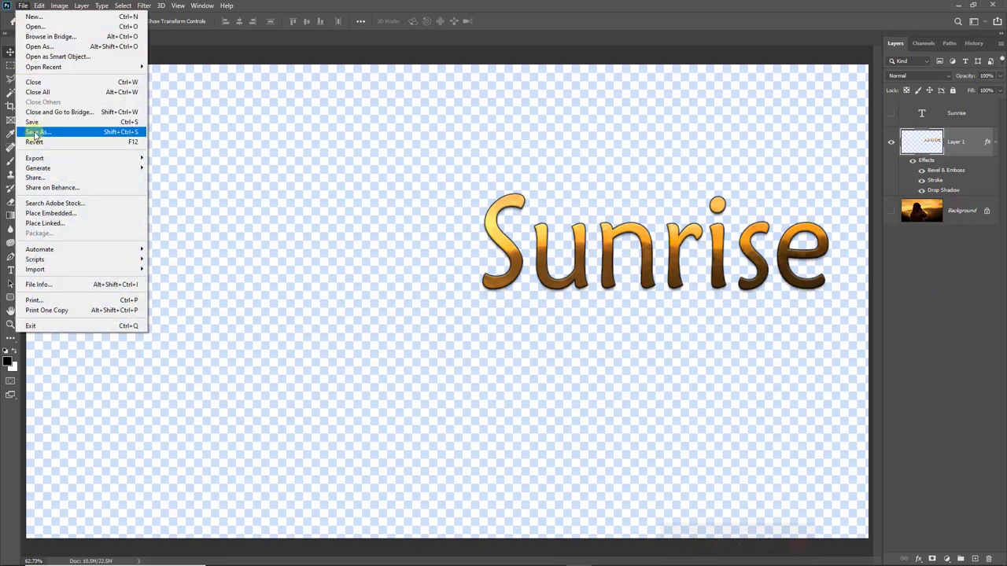
left_click(35, 132)
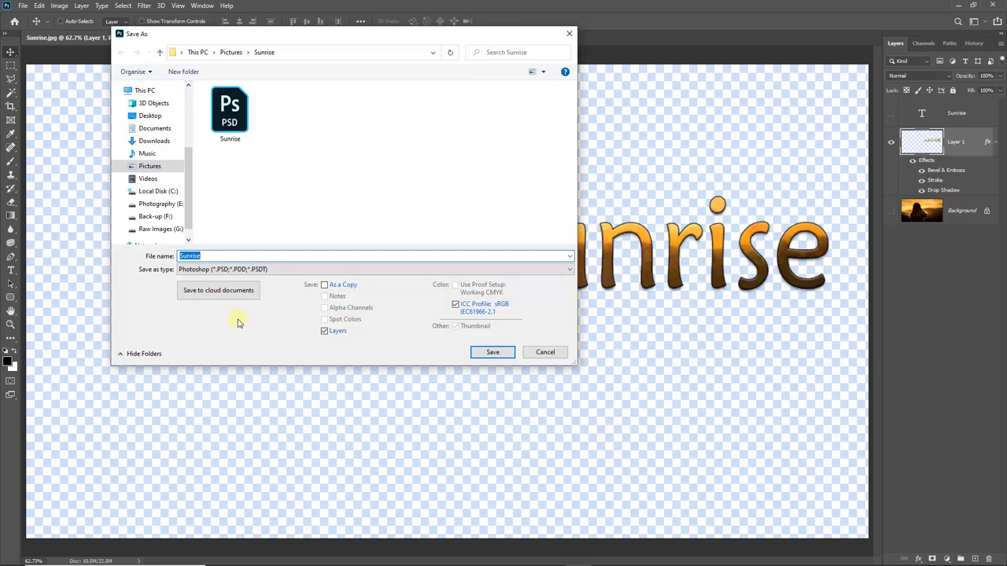
left_click(492, 353)
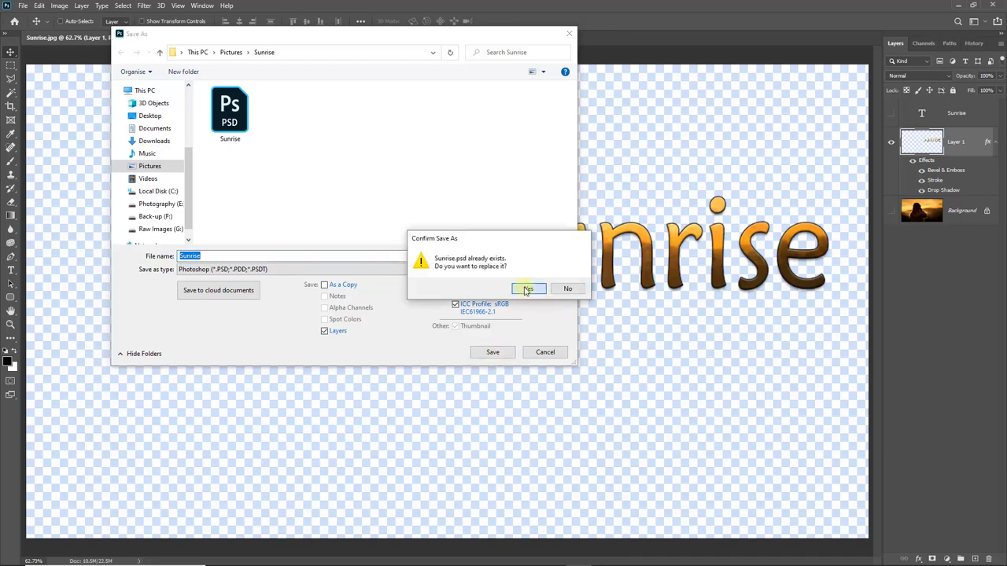
left_click(524, 289)
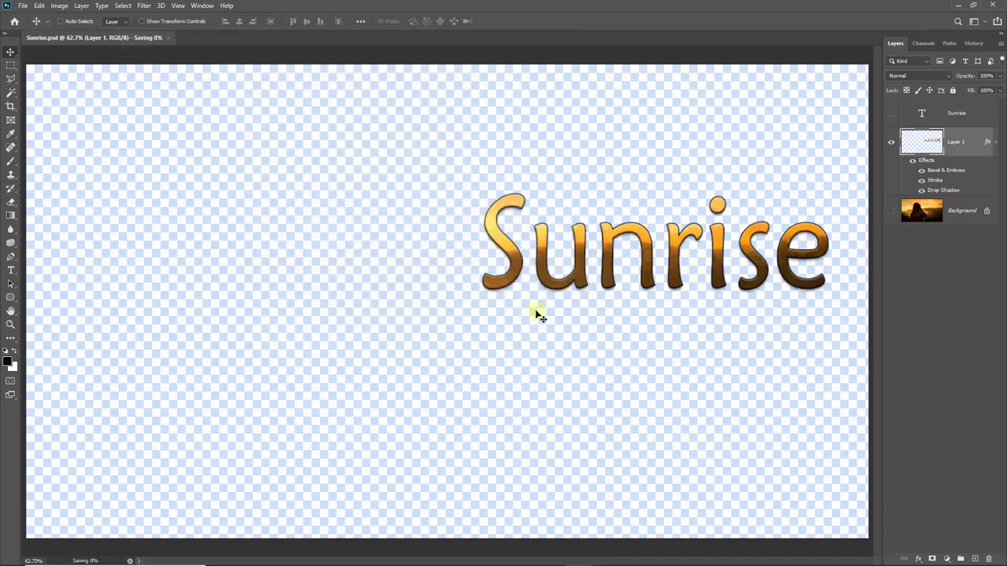
- Save a PNG copy named Title in the Sunrise folder, accepting the PNG options
left_click(26, 7)
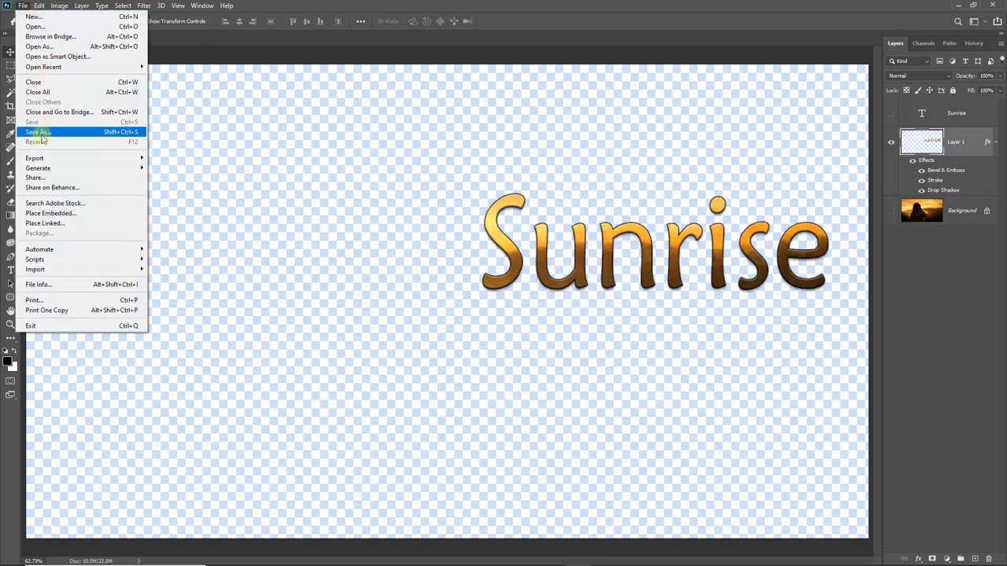
left_click(89, 133)
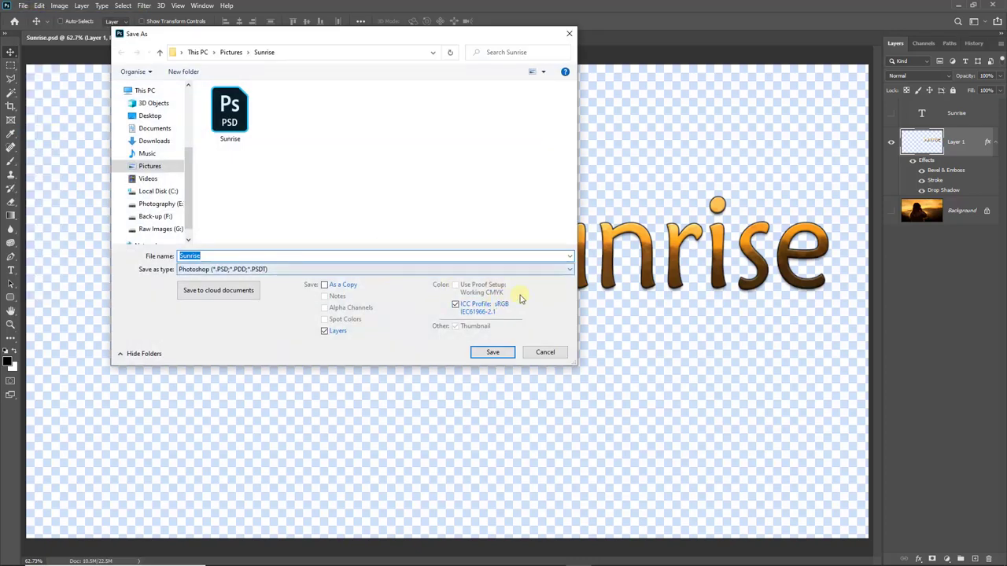
left_click(568, 272)
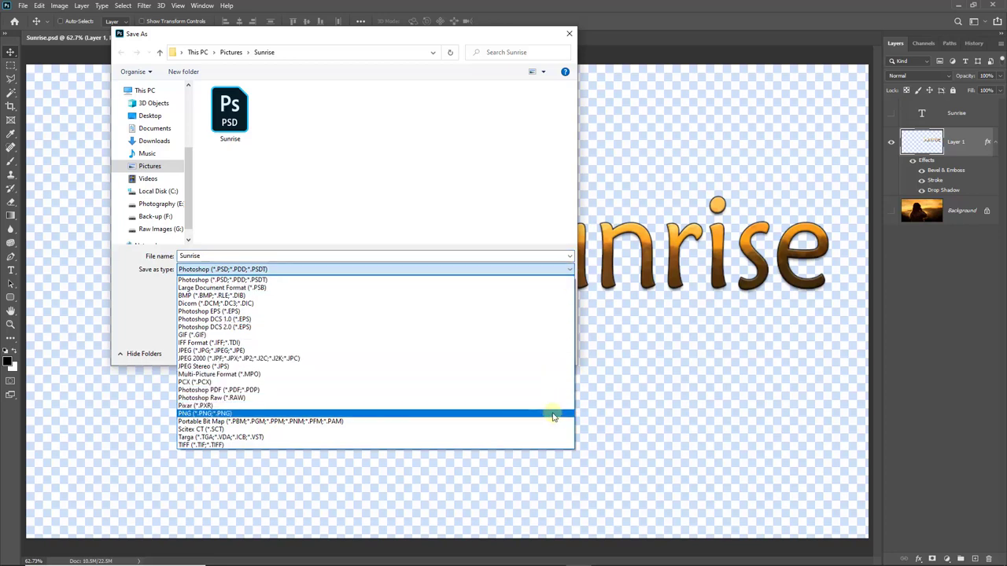
left_click(553, 417)
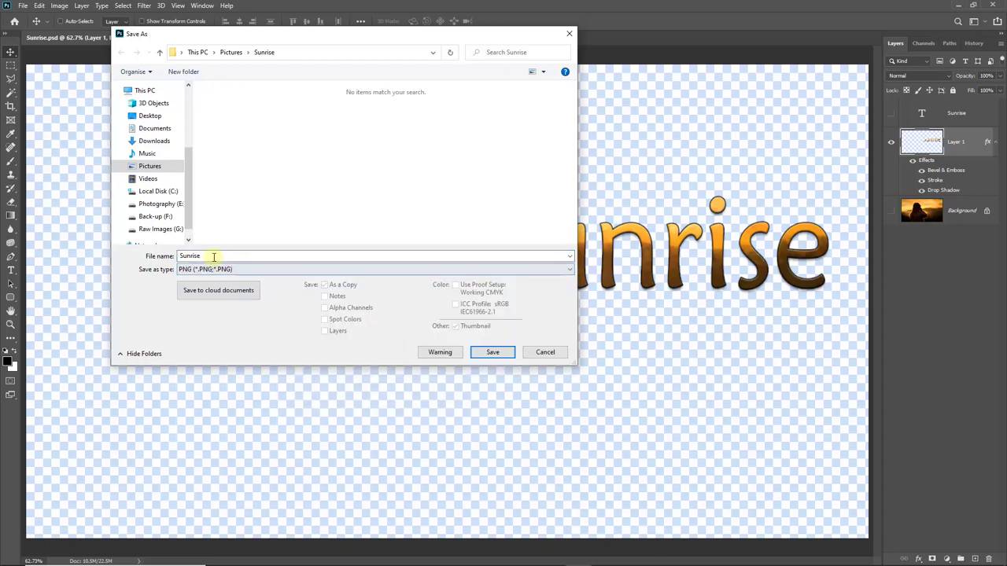
left_click_drag(213, 257, 139, 255)
type("Title")
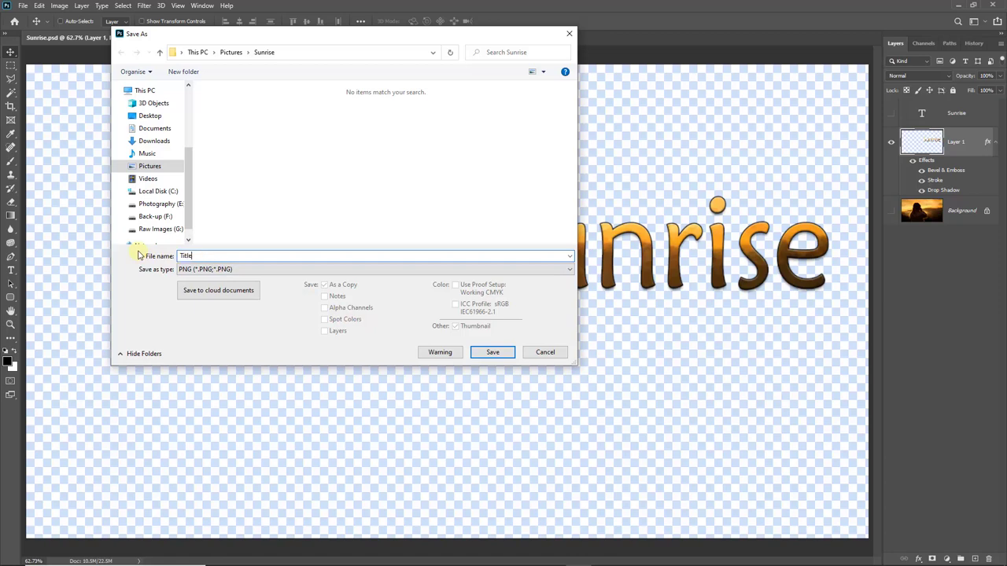
left_click(495, 354)
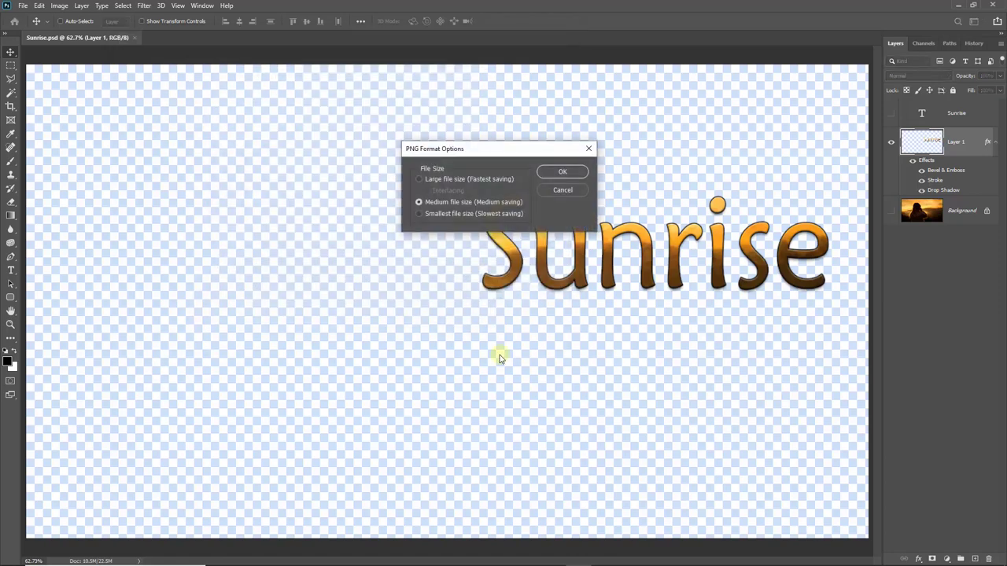
left_click(563, 172)
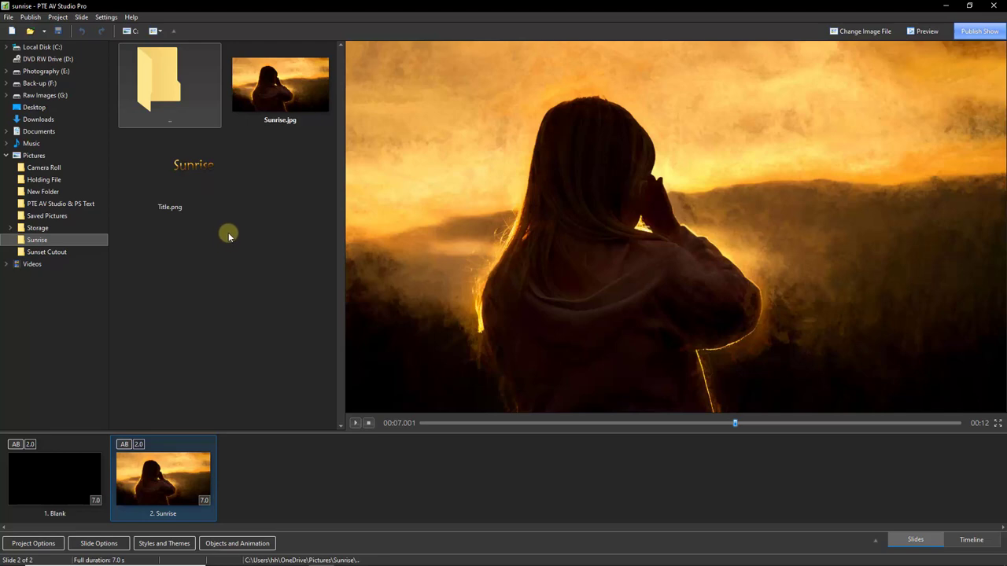
- Append Sunrise.jpg twice as slides 3 and 4
double_click(283, 88)
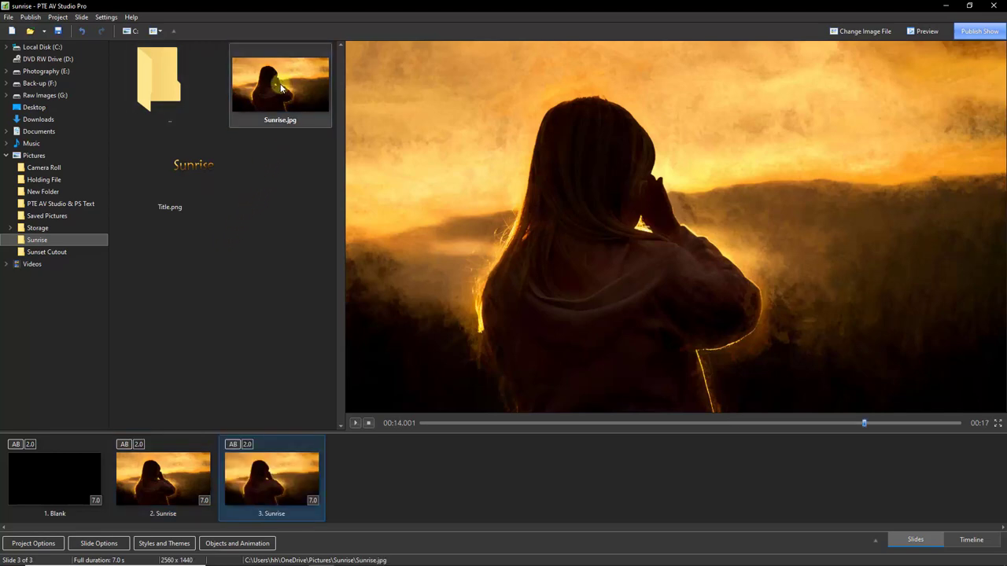
double_click(283, 87)
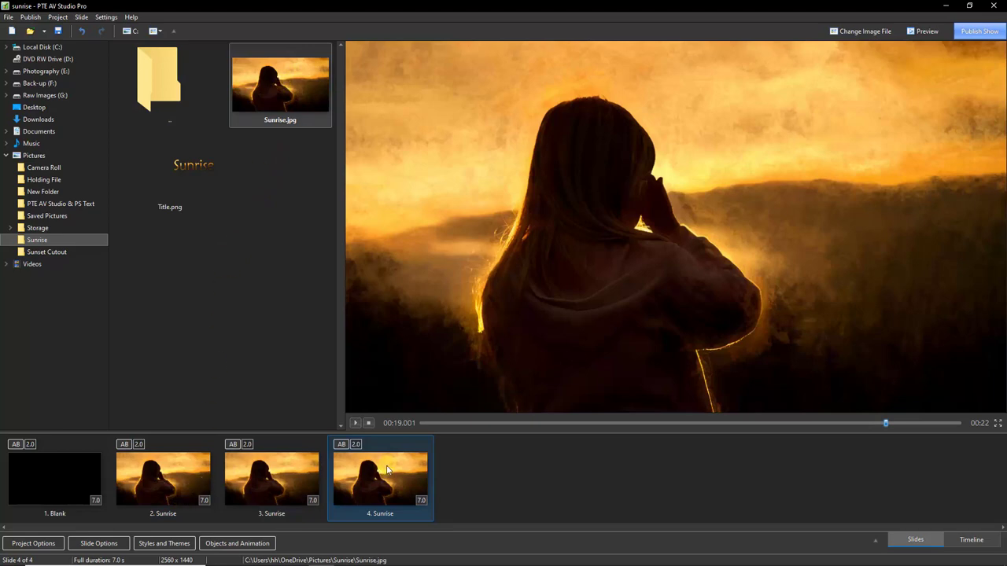
- Select slide 3 and open it in Objects and Animation with nothing selected
left_click(171, 473)
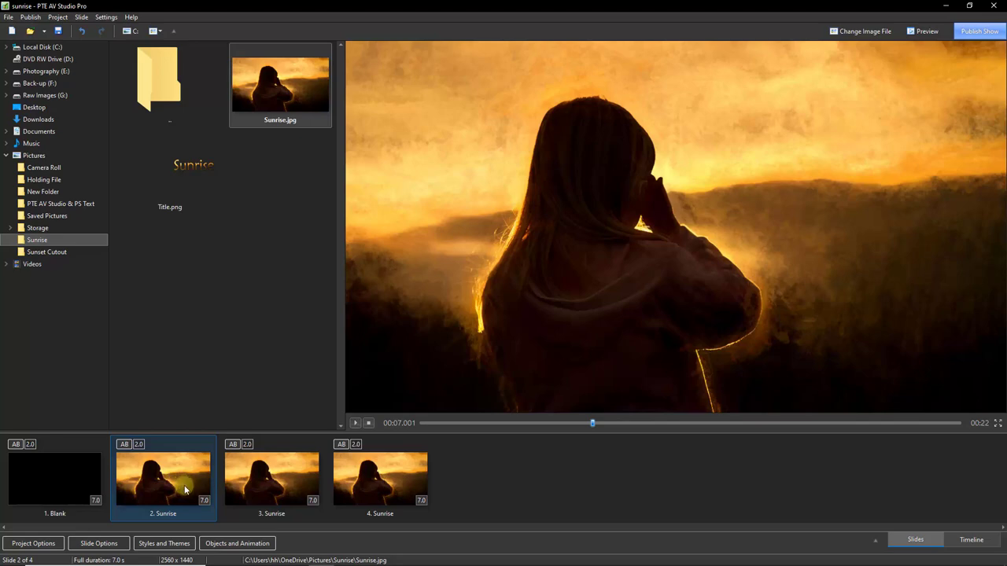
left_click(273, 485)
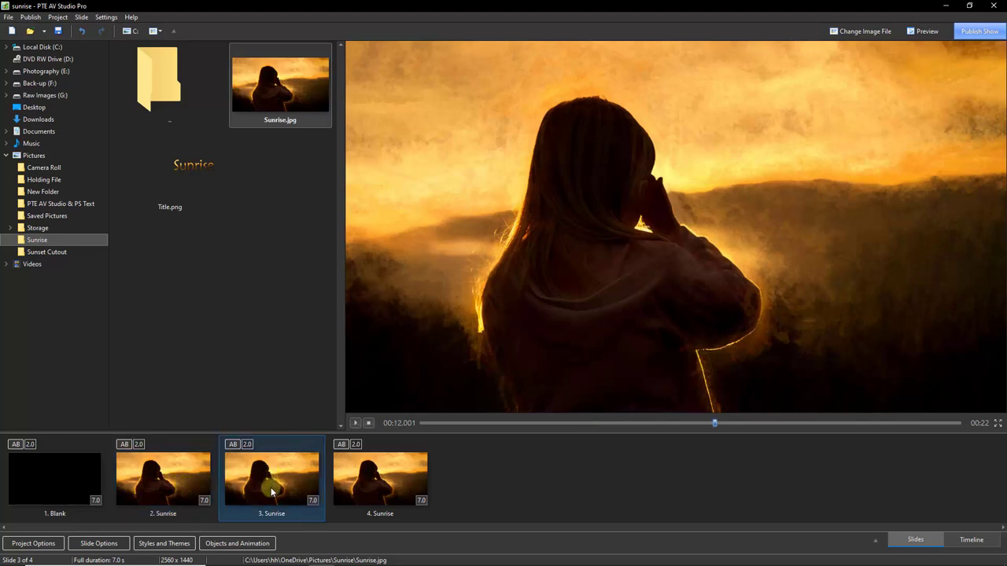
left_click(371, 483)
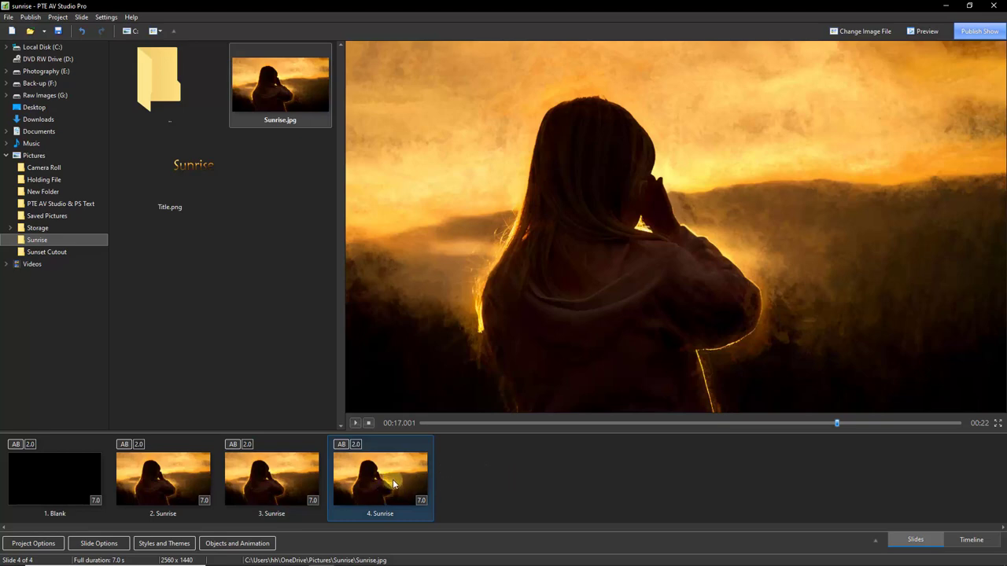
left_click(268, 476)
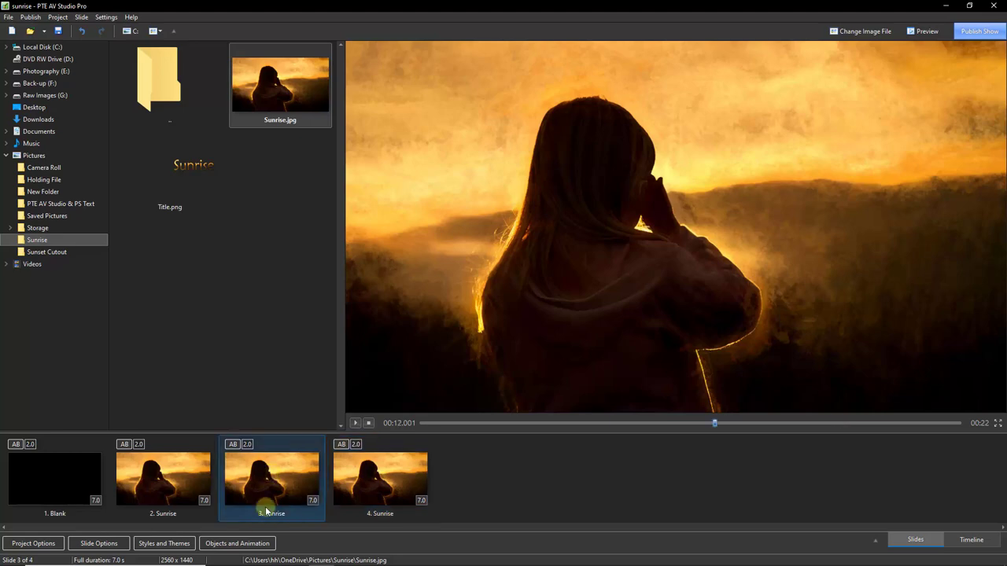
left_click(238, 543)
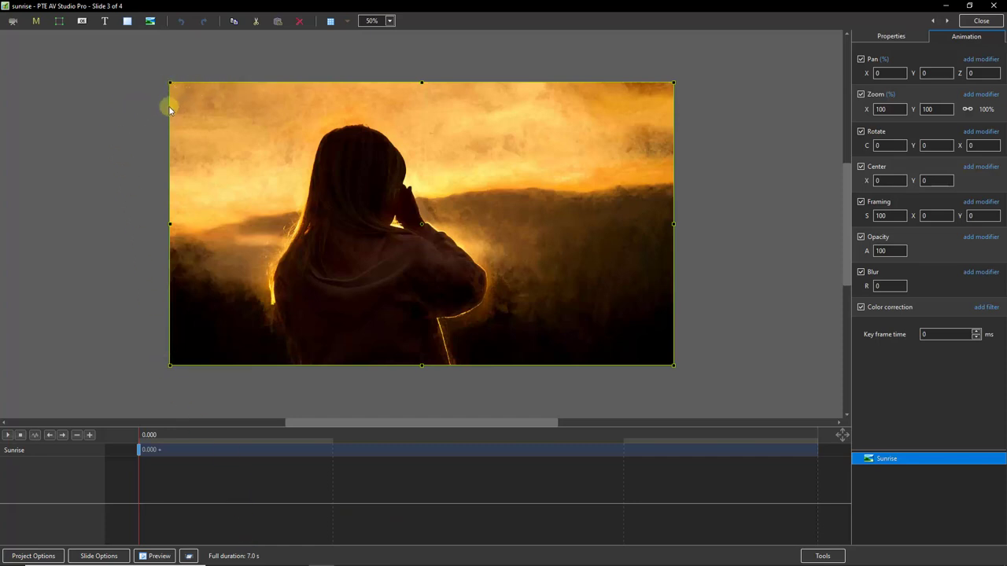
left_click(91, 103)
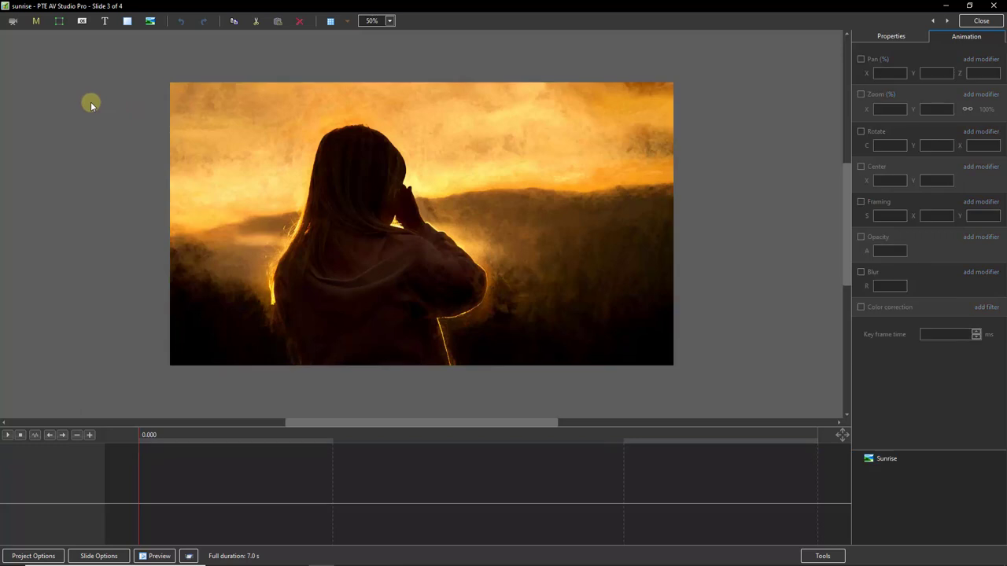
- Add the Title image as a layer over the Sunrise photo on slide 3, then close the editor
left_click(151, 22)
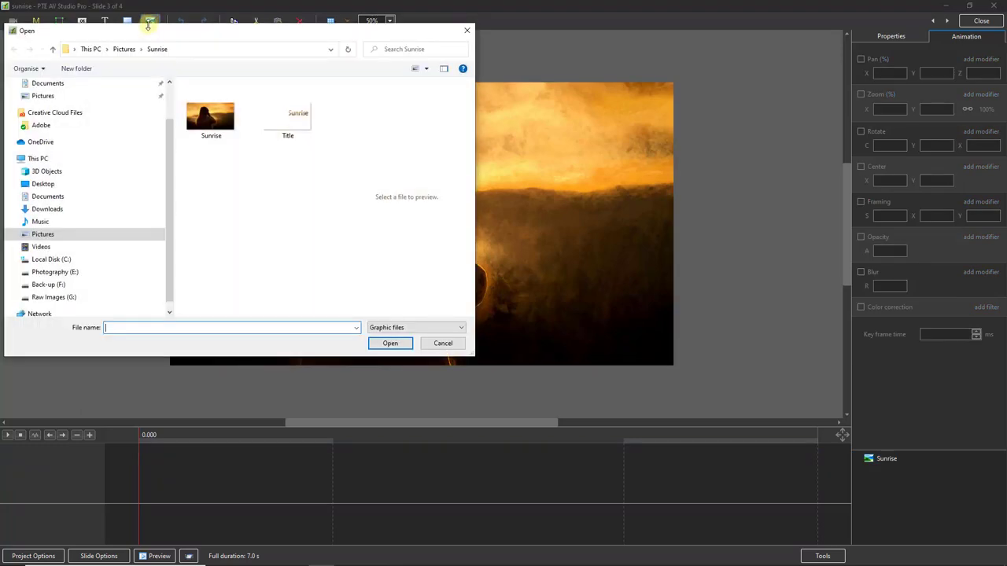
left_click(297, 120)
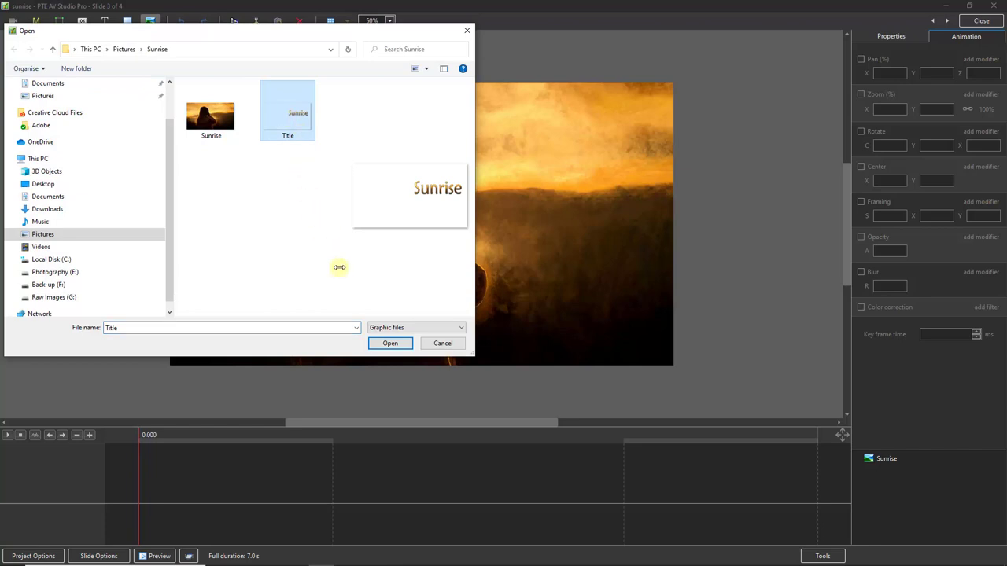
left_click(391, 349)
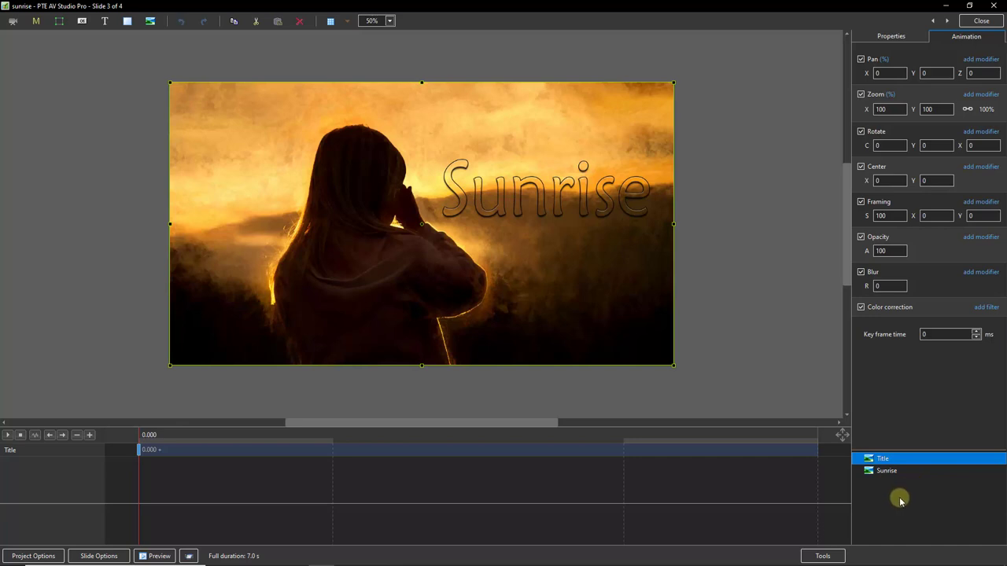
left_click(981, 21)
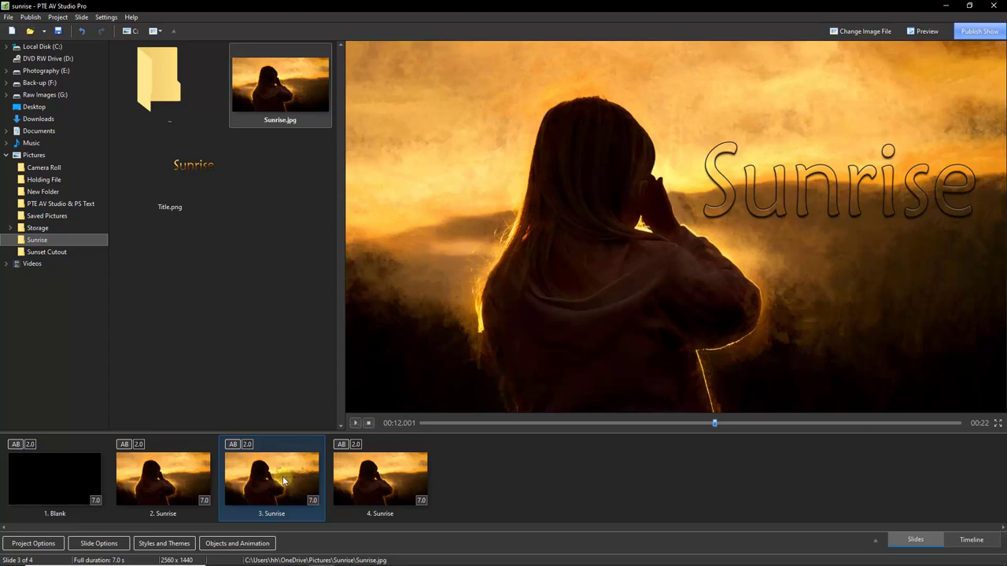
- Review slides 2–4, then open and close the object and animation editor on titled slide 3
left_click(168, 477)
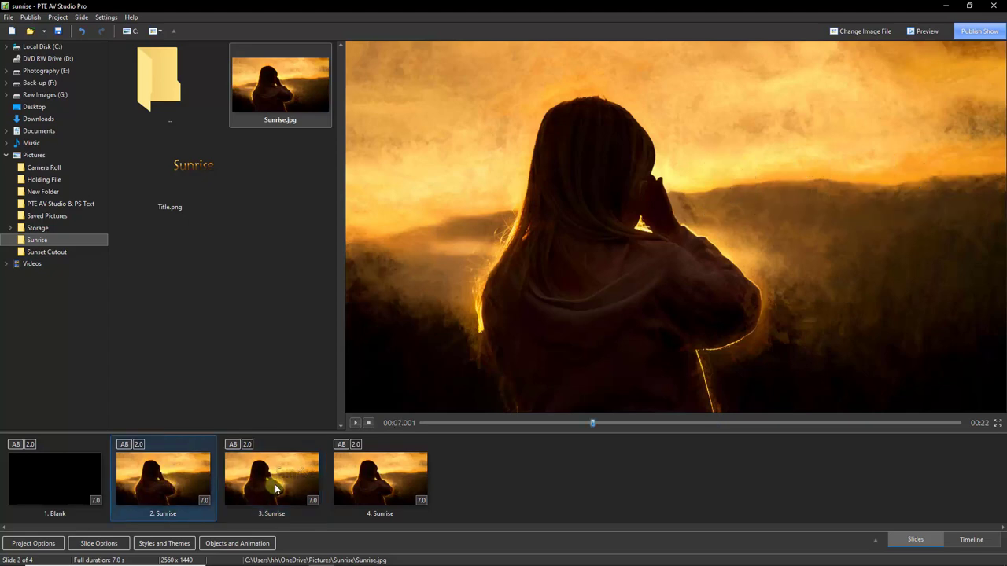
left_click(276, 486)
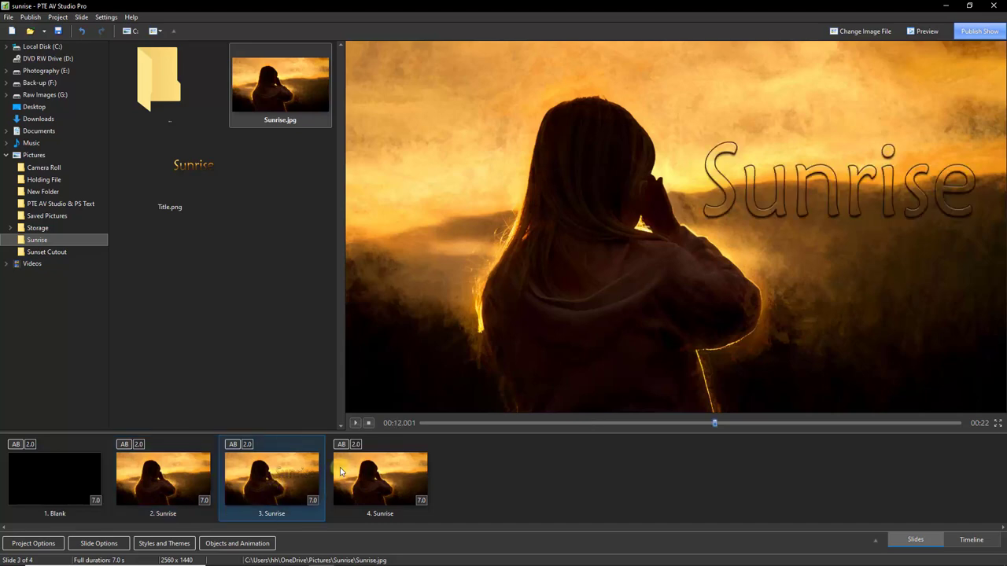
left_click(381, 475)
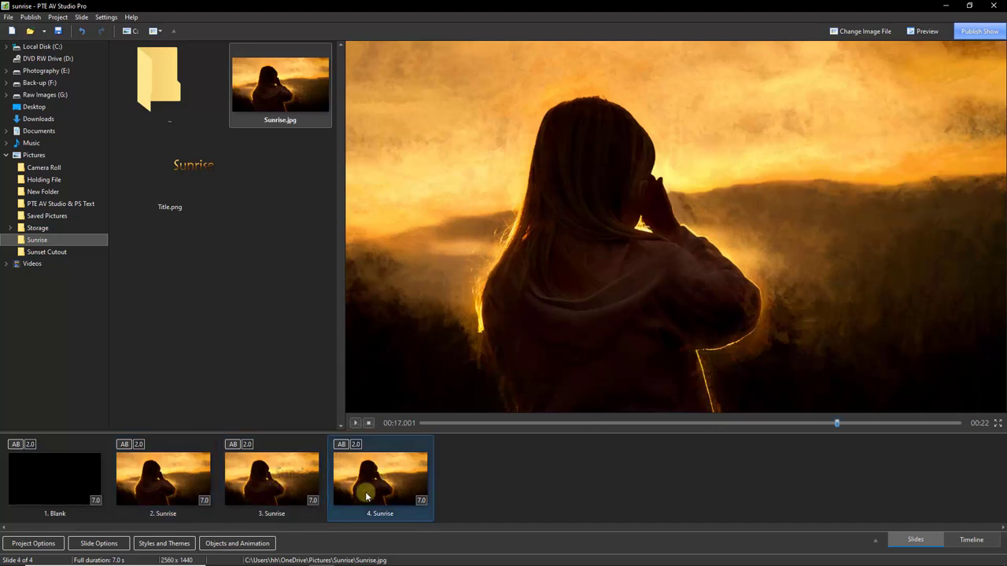
left_click(283, 481)
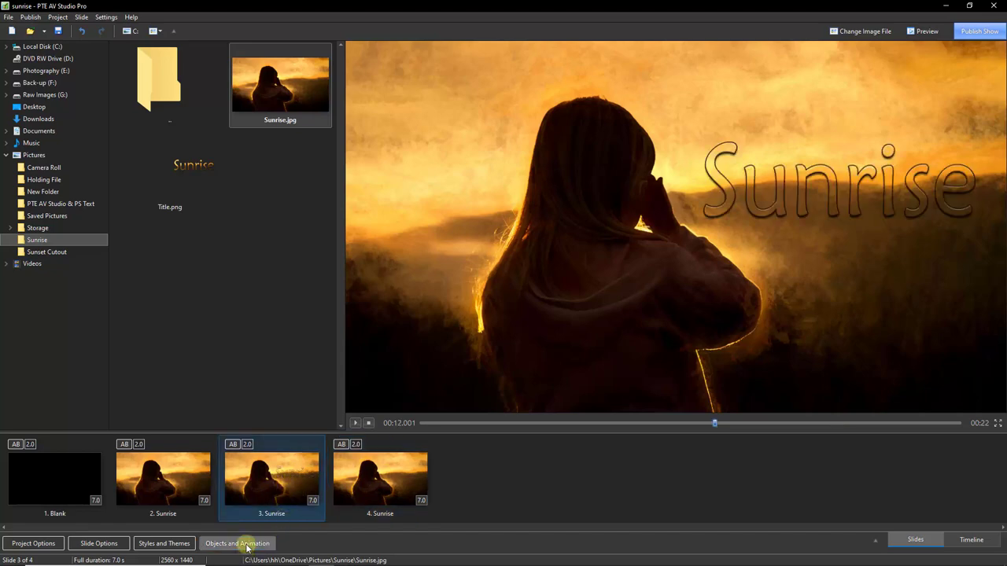
left_click(271, 542)
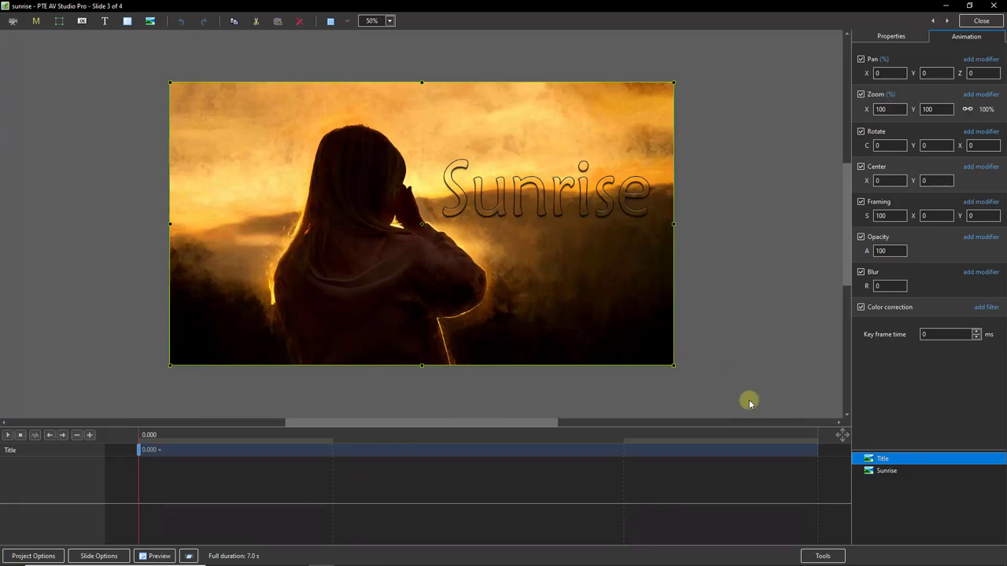
left_click(881, 458)
left_click(979, 22)
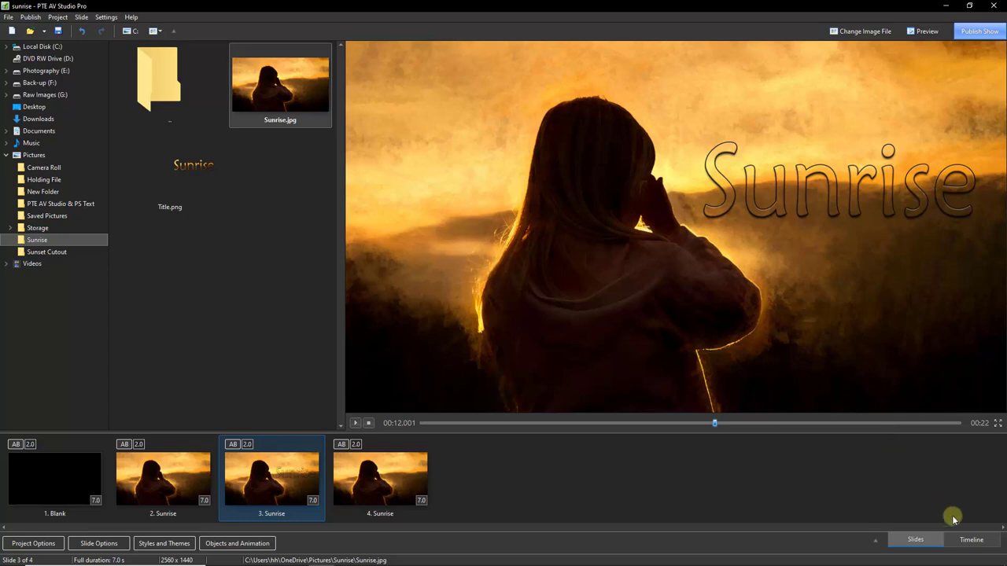
- On the timeline, shorten the blank first slide and cut slide 2 to 6.35 s
left_click(969, 540)
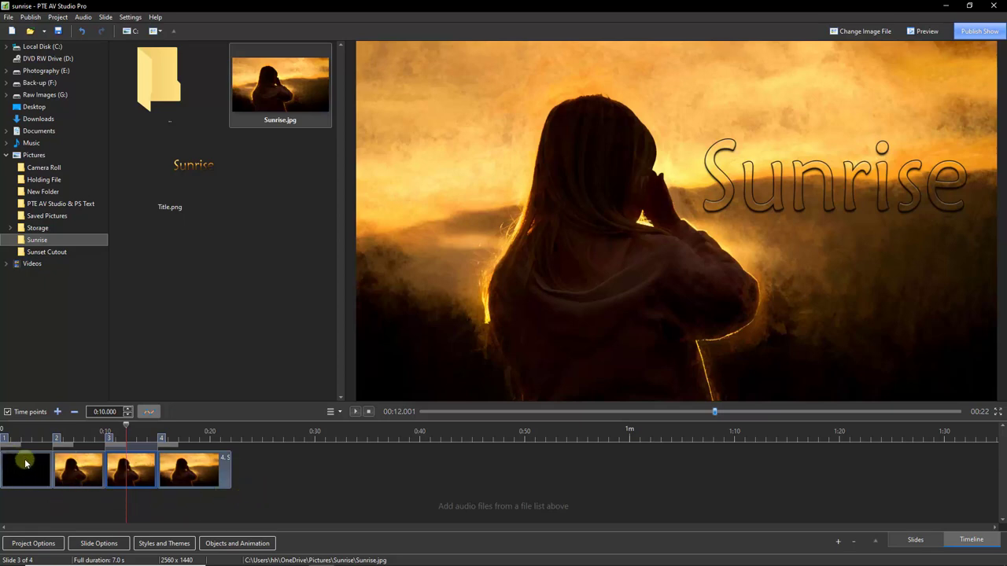
left_click_drag(19, 444, 4, 444)
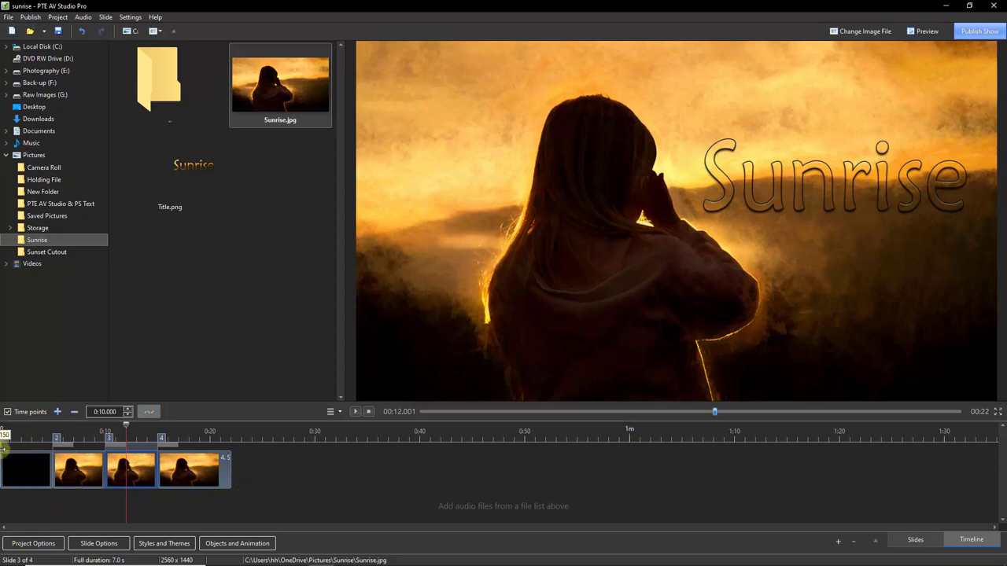
left_click(56, 475)
left_click_drag(55, 475, 49, 473)
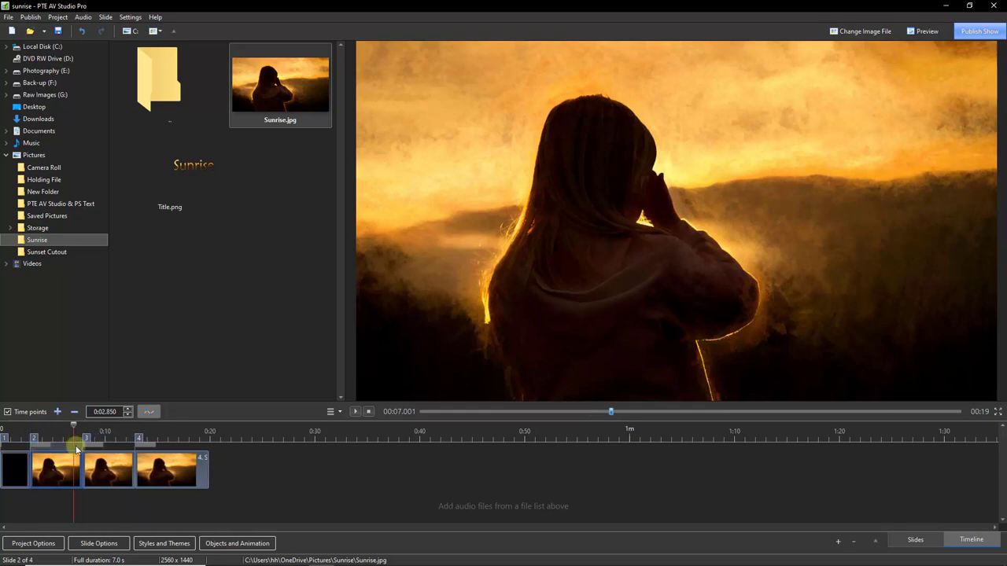
left_click_drag(86, 437, 79, 439)
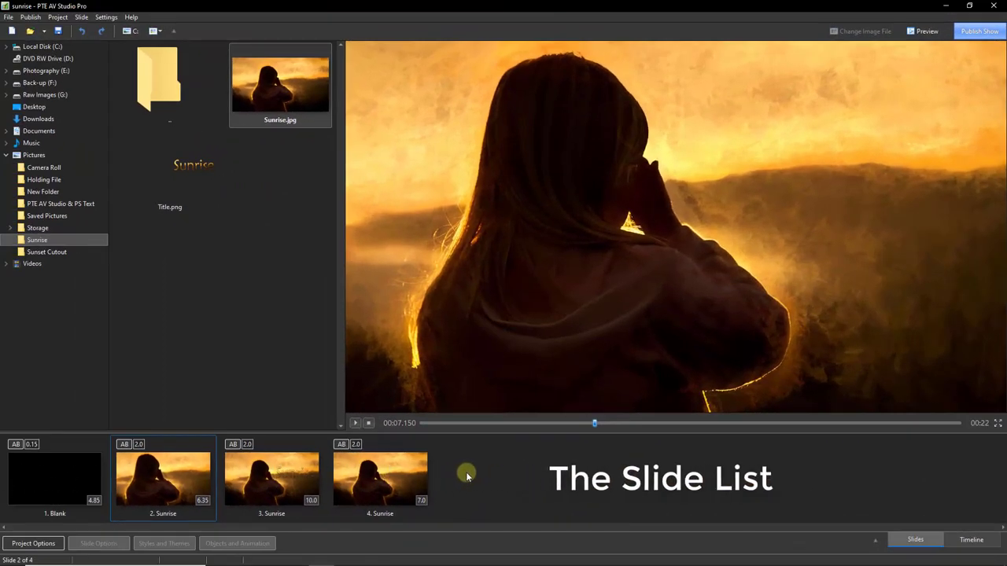
- Delete plain Sunrise slide 2 and the last plain Sunrise slide, keeping Blank and the titled slide
left_click(286, 486)
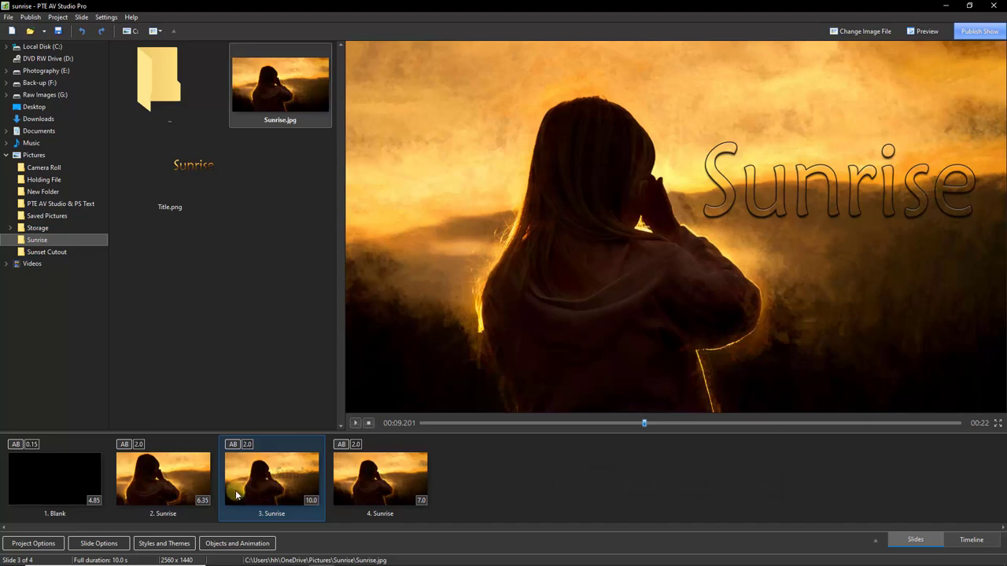
left_click(162, 486)
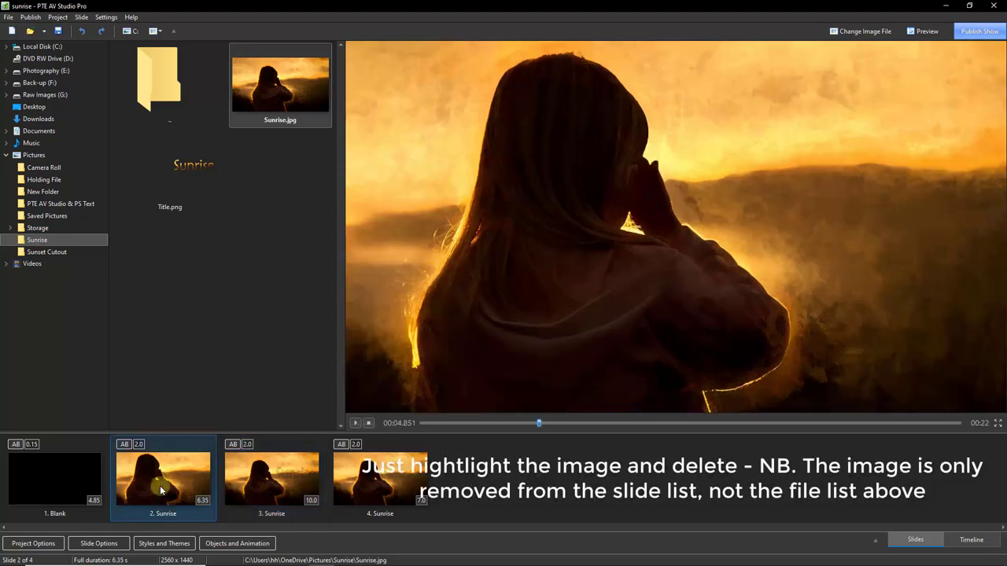
key("Delete")
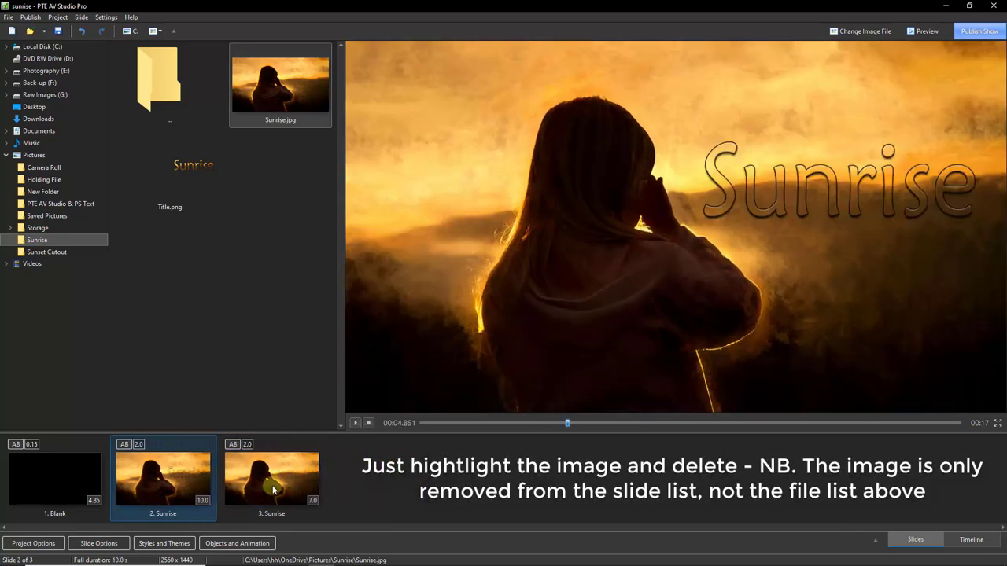
left_click(271, 492)
key("Delete")
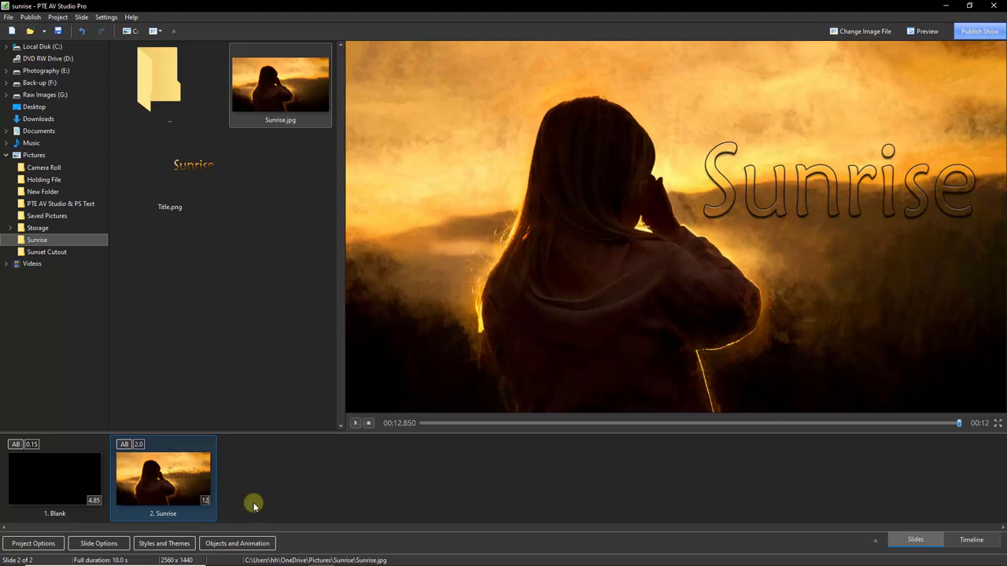
- Confirm the titled Sunrise slide's 12.0 s duration and open its object and animation editor
left_click(170, 486)
left_click(227, 546)
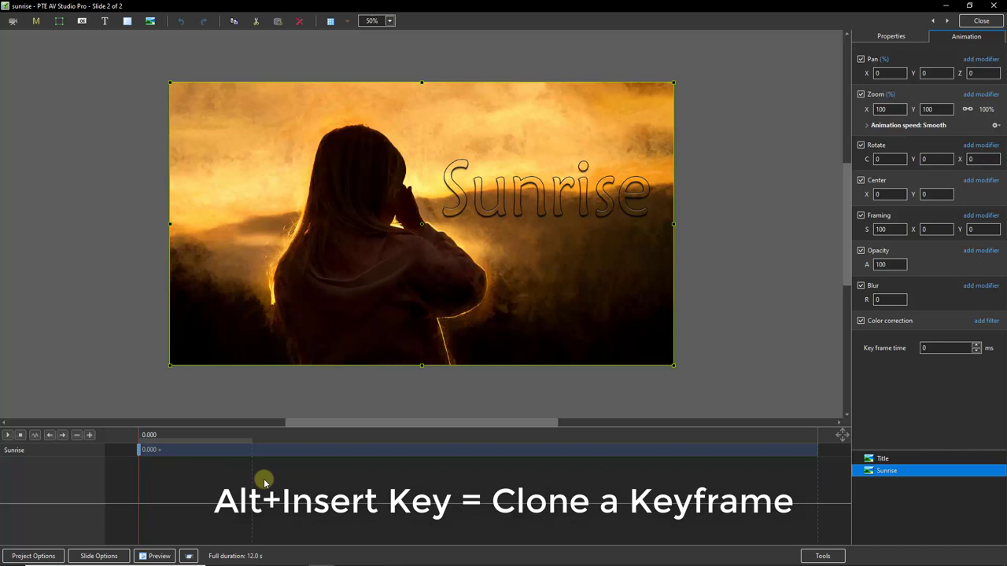
- Clone the Sunrise photo's keyframe, move the copy to the slide's end, and reselect the first
key("alt+Insert")
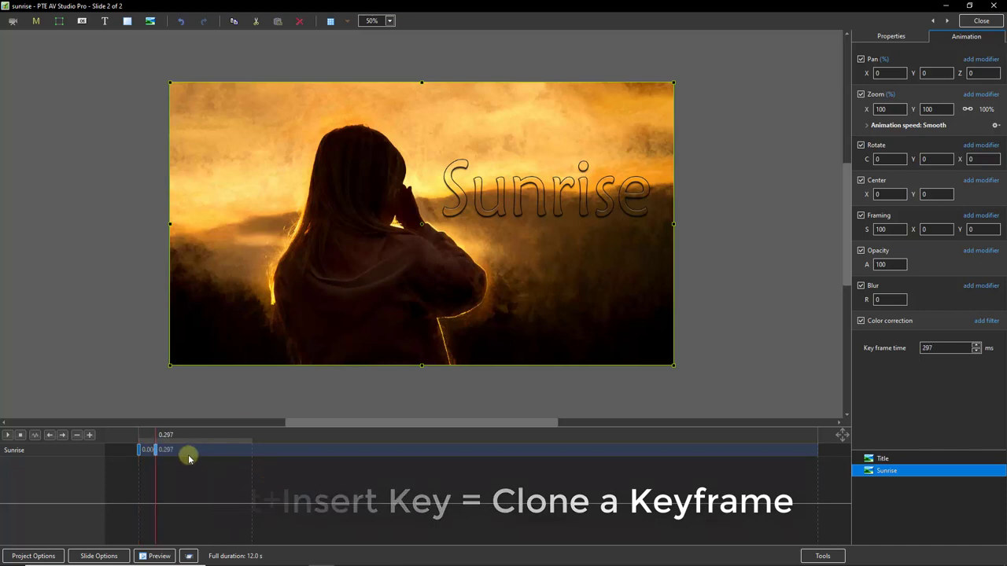
left_click_drag(156, 450, 816, 457)
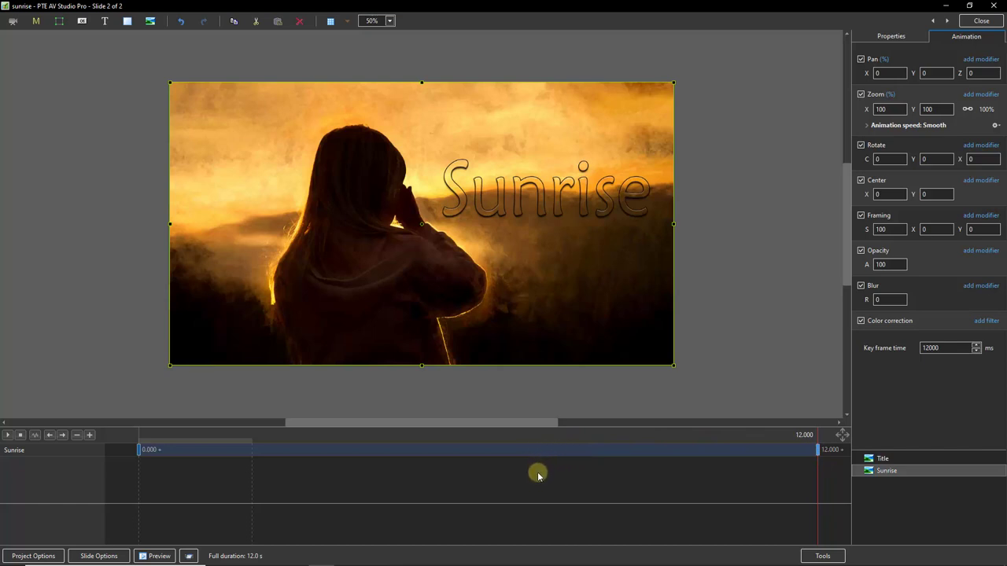
left_click(138, 451)
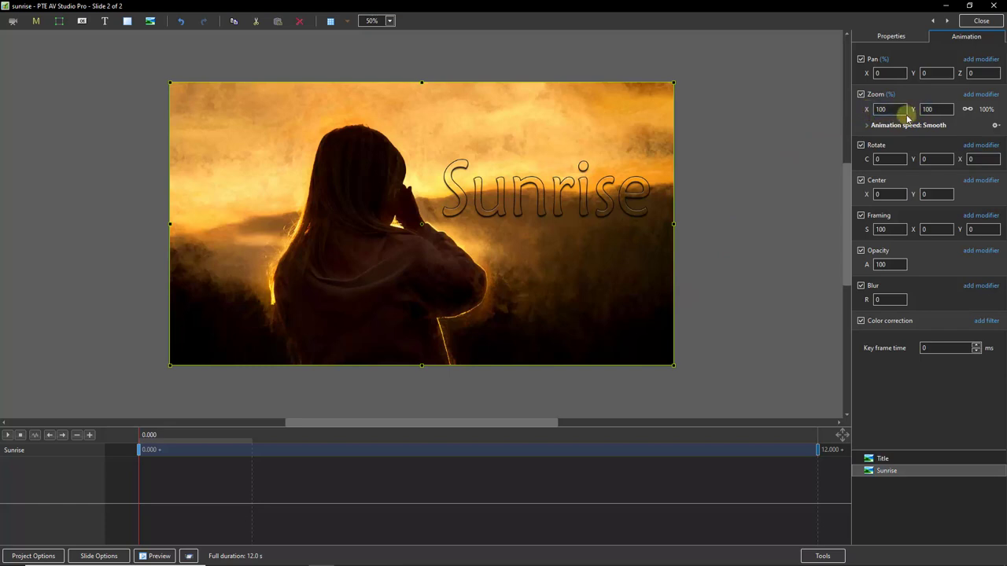
- Set the photo's 0.000 keyframe to Original Size (133.333% zoom), then select the end keyframe
right_click(865, 110)
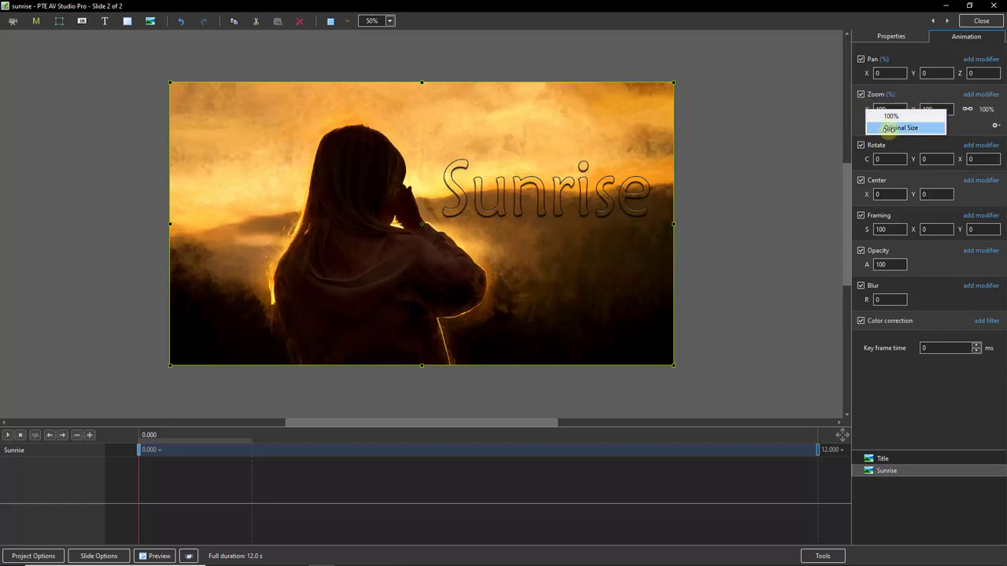
left_click(888, 129)
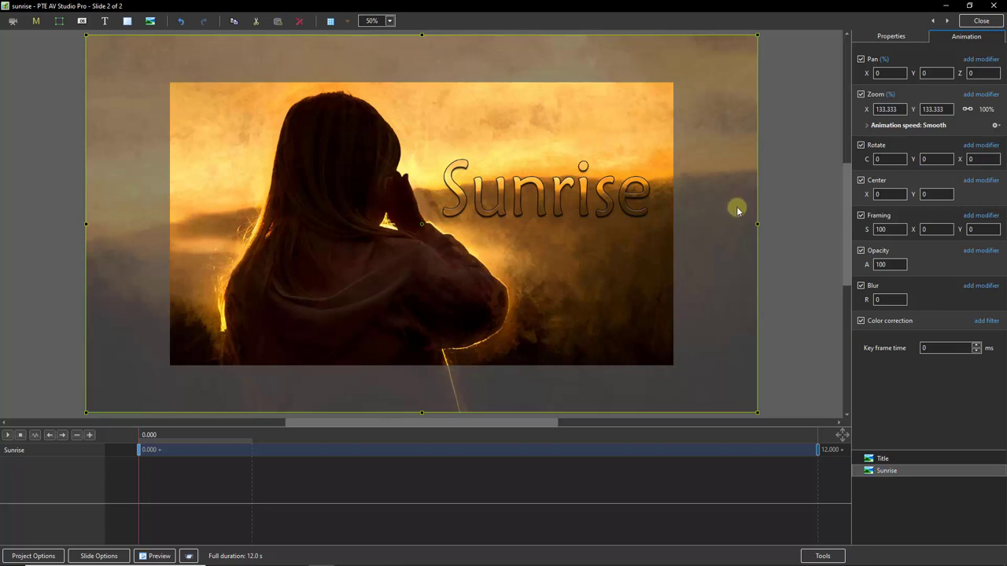
left_click(818, 451)
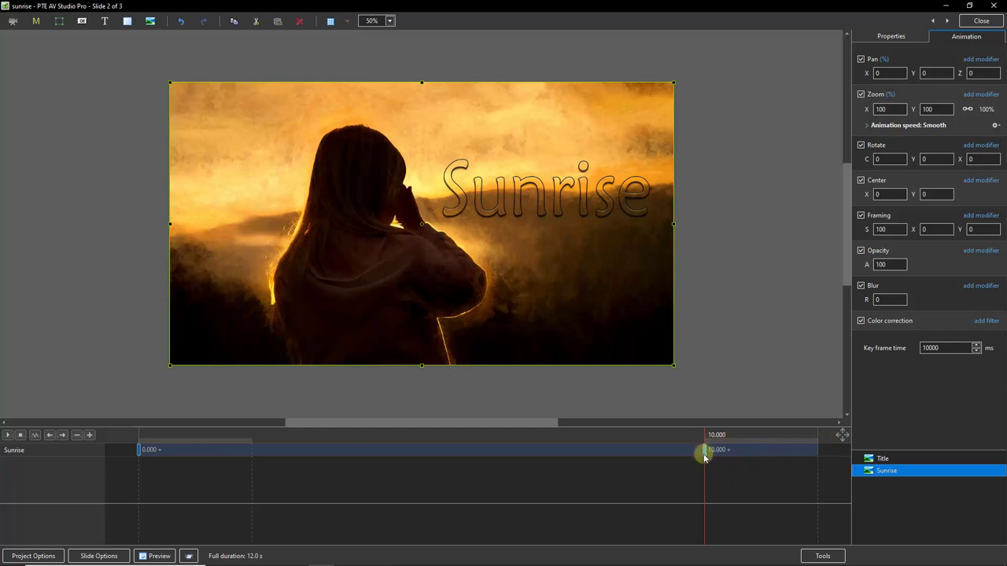
- Drag the photo's later keyframe toward the slide's end, then play the zoom from 0.000 s
left_click_drag(706, 455, 819, 454)
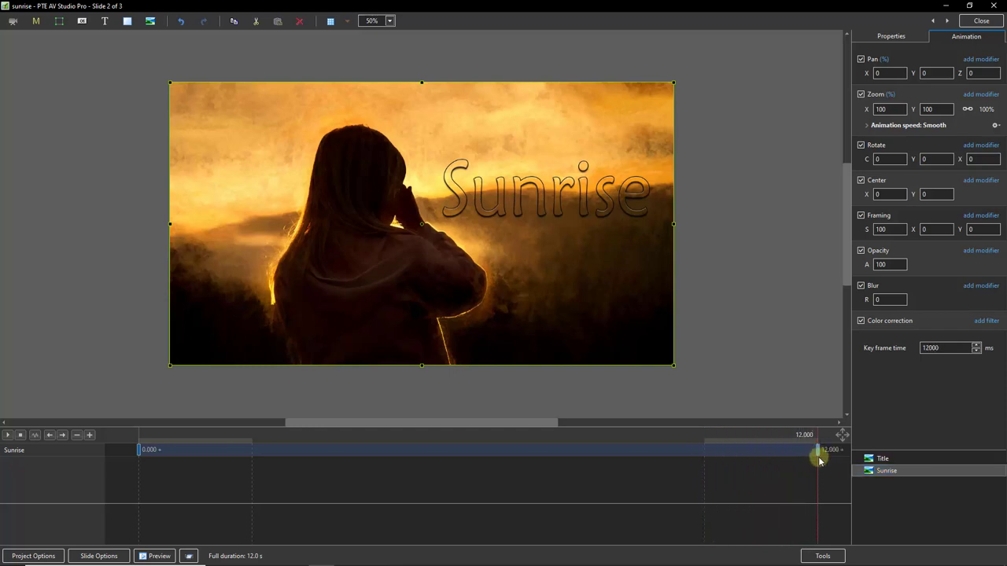
left_click(139, 451)
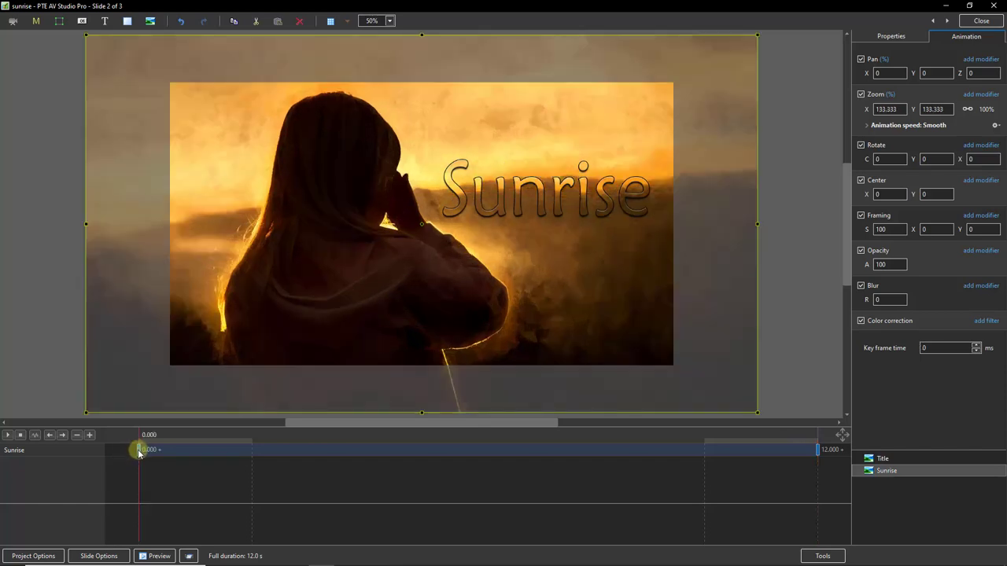
left_click(7, 435)
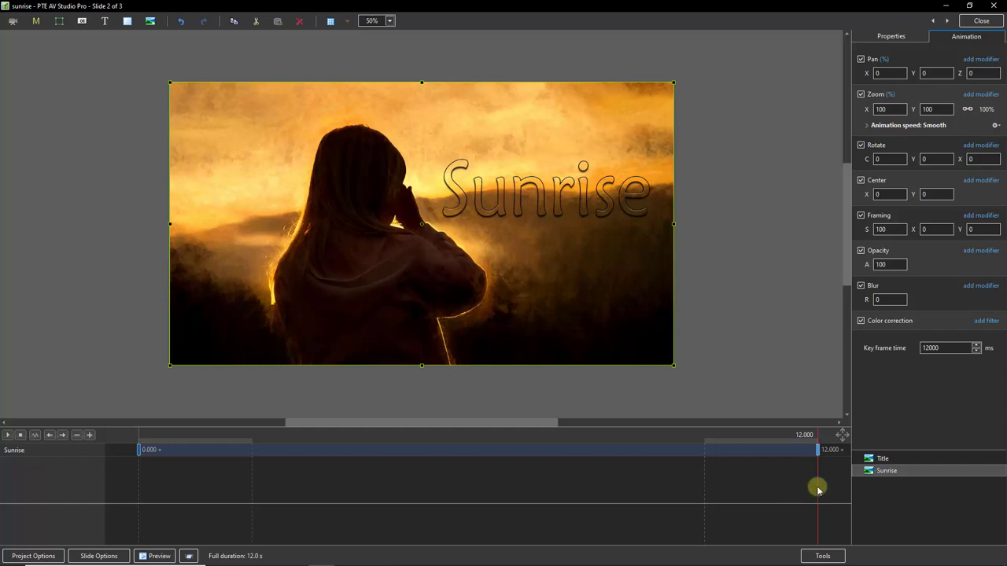
- Clone the Title's first keyframe into a cluster and shift it to about 5.3–6.2 s
left_click(881, 460)
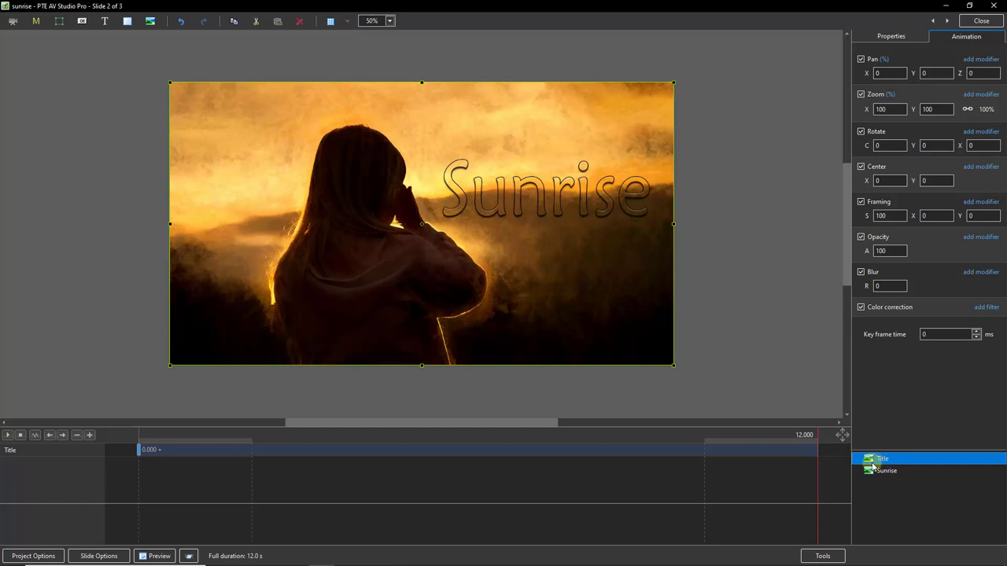
left_click(140, 450)
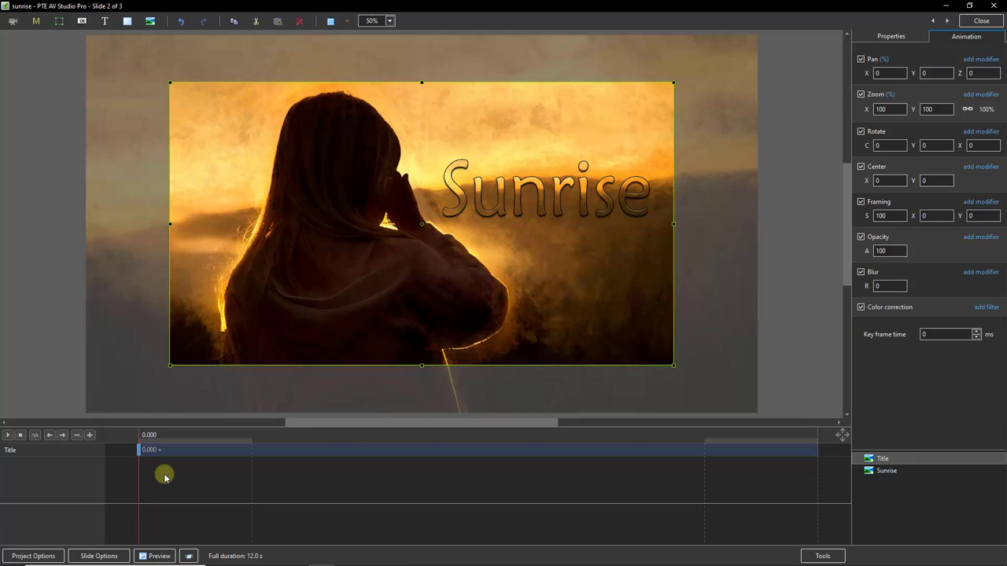
key("alt+Insert")
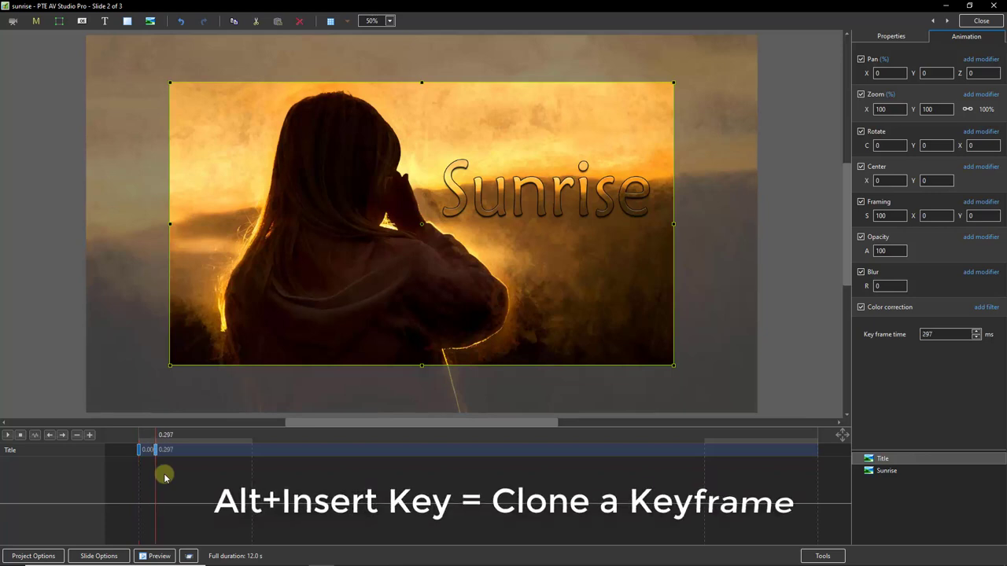
key("alt+Insert")
key("alt+Insert")
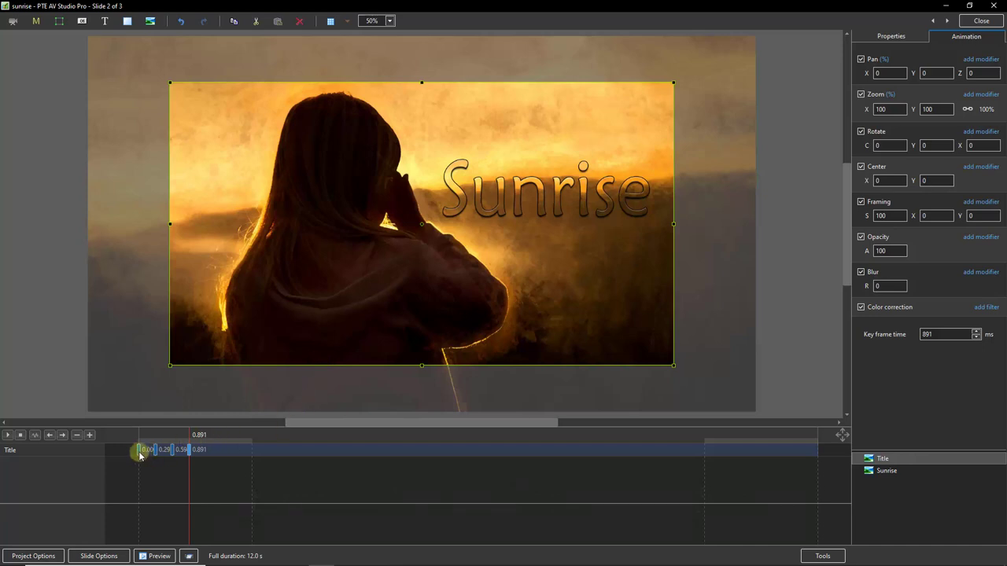
left_click(138, 451)
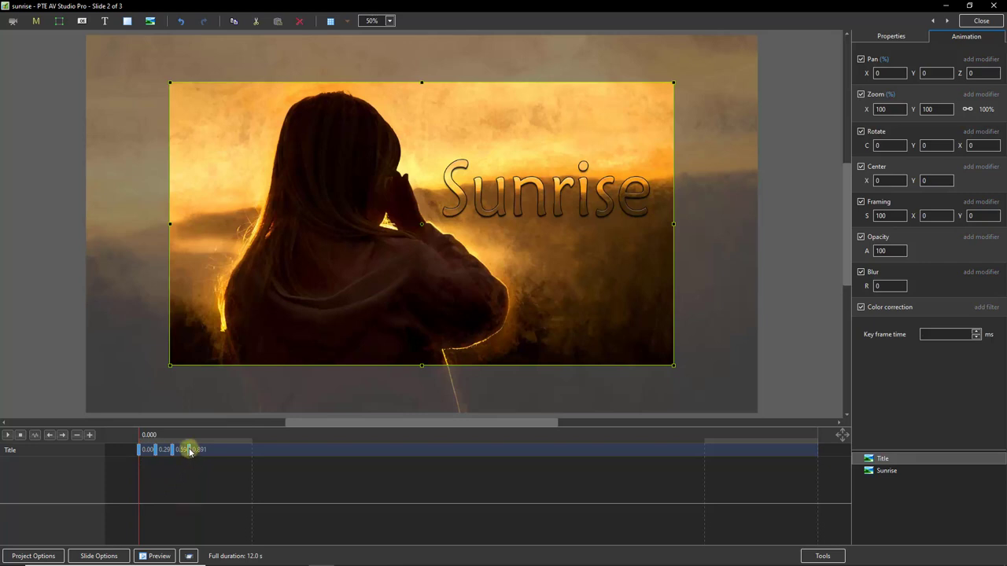
left_click_drag(191, 449, 482, 458)
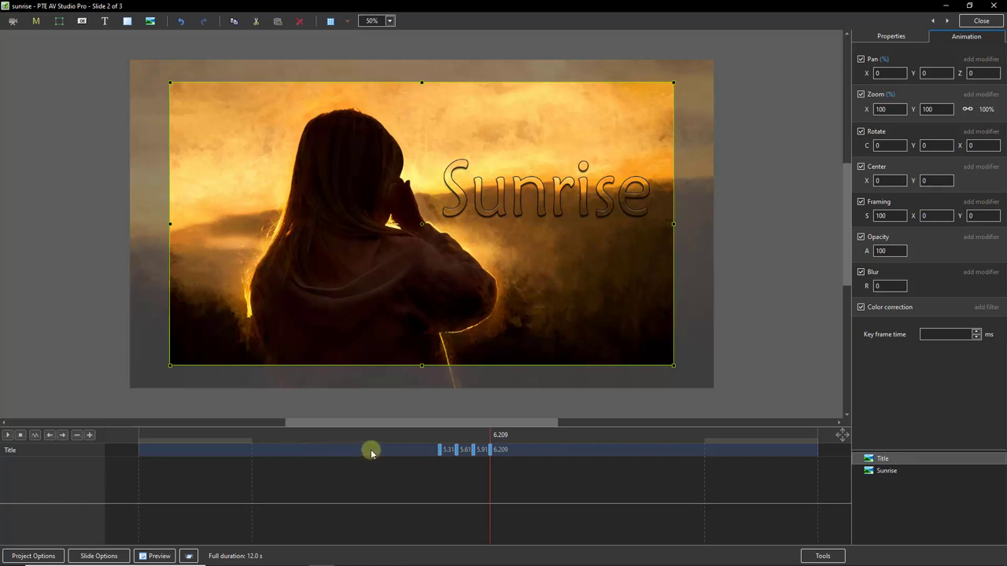
- Retype the first title keyframe's time as 3000 and the last one's as 9000
left_click(439, 449)
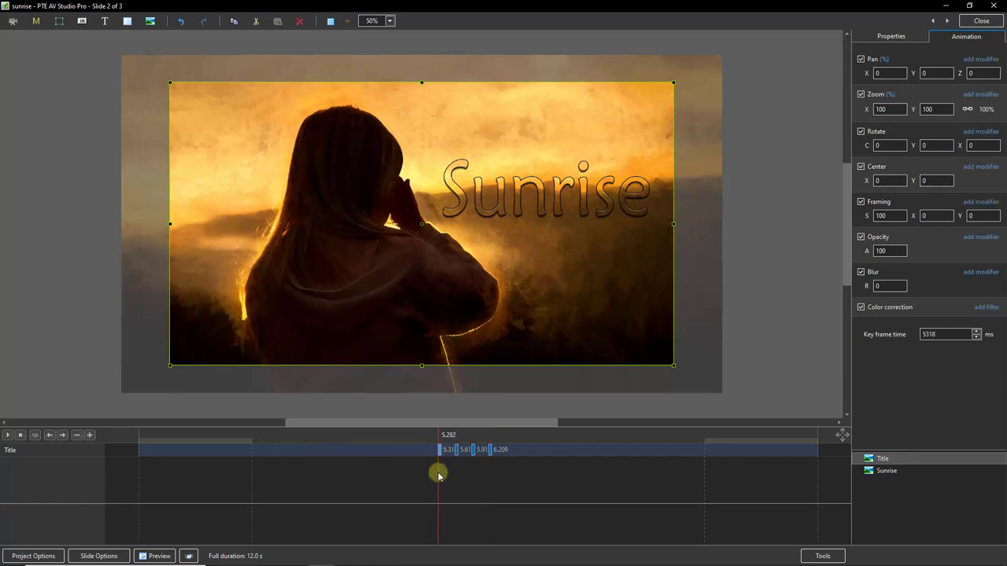
left_click(440, 450)
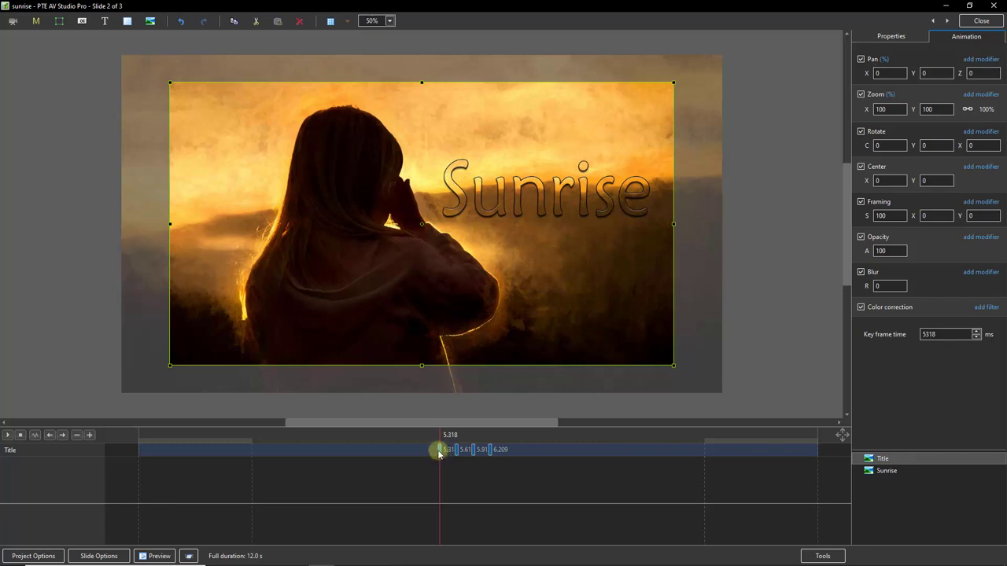
double_click(943, 333)
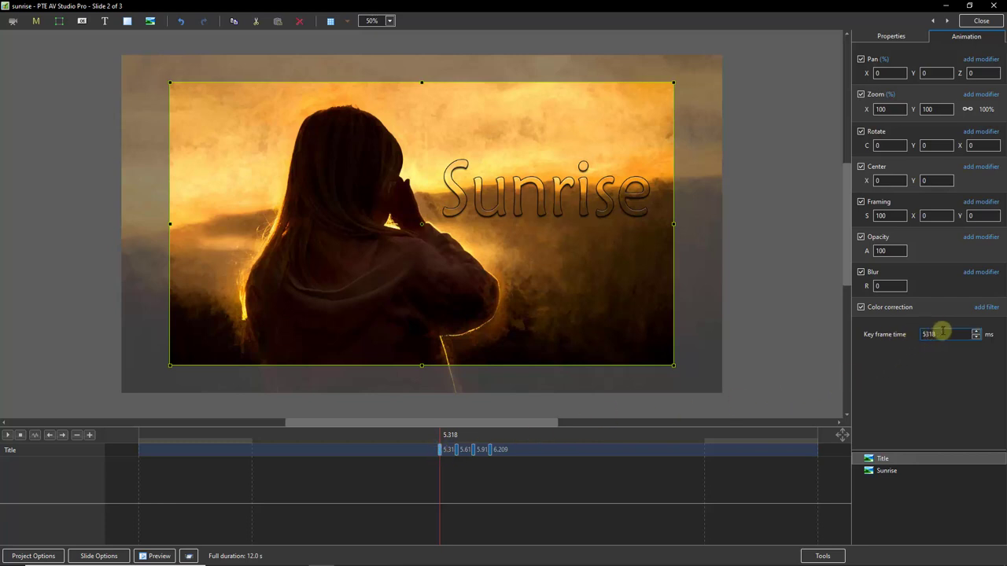
double_click(942, 333)
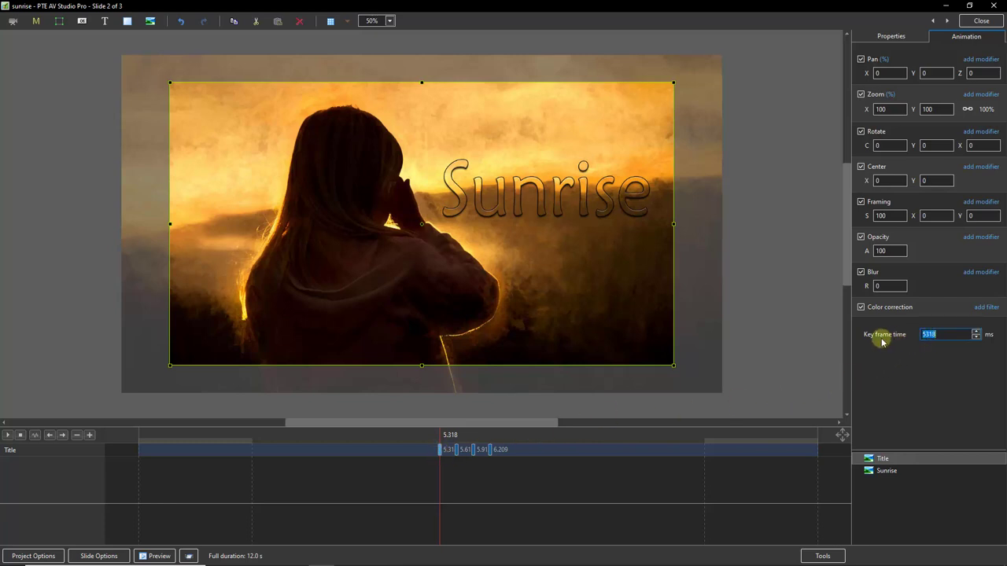
type("3000")
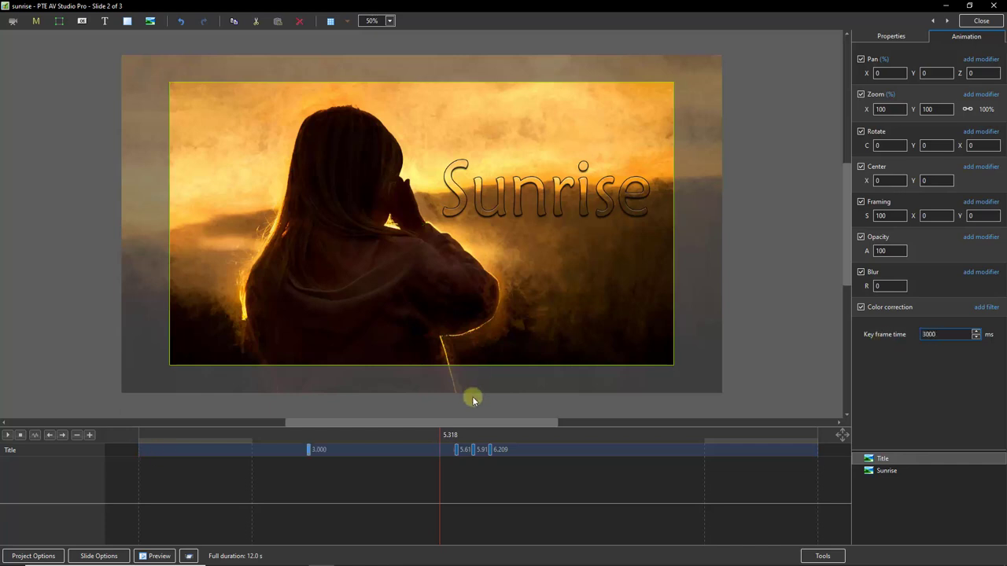
left_click(491, 449)
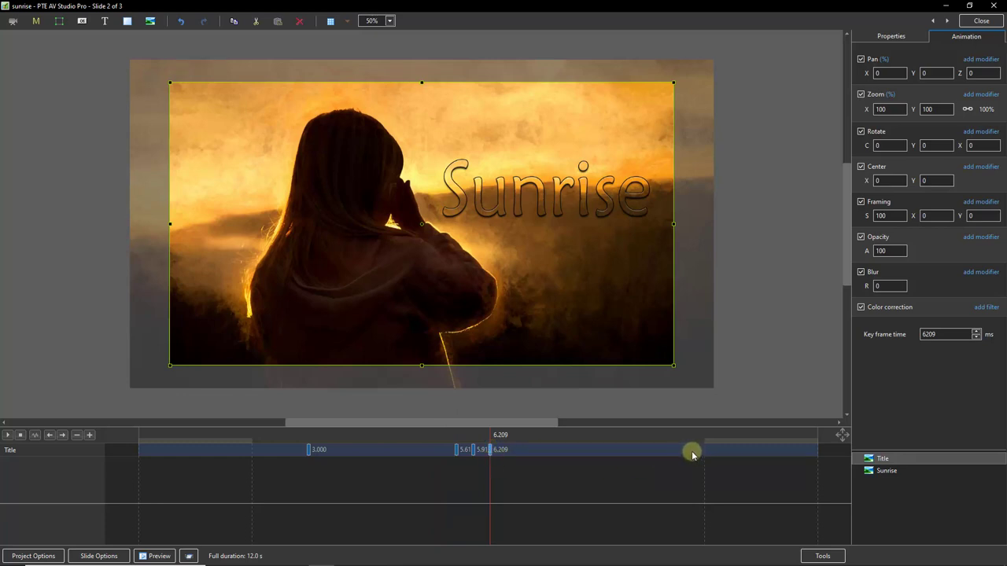
double_click(940, 335)
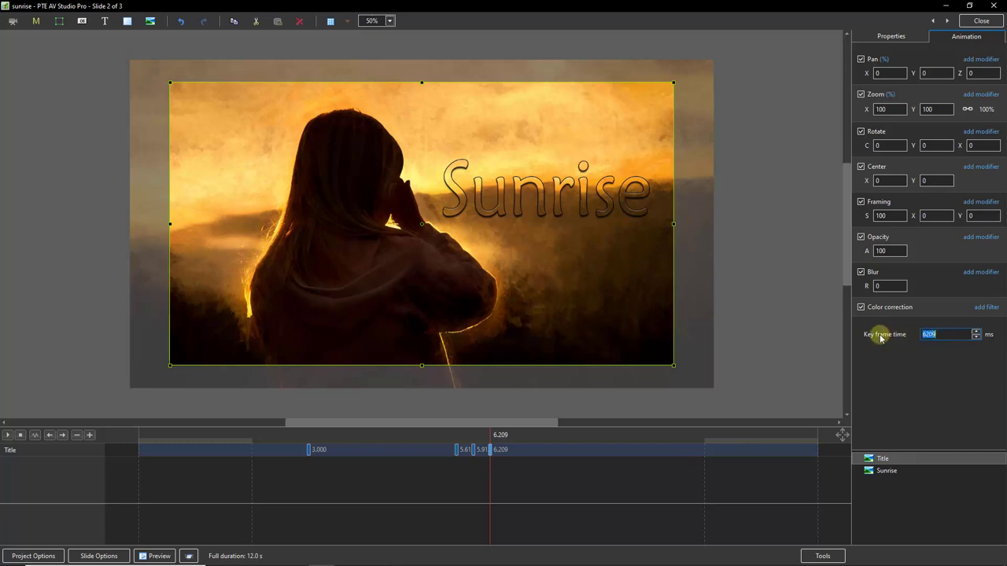
type("9000")
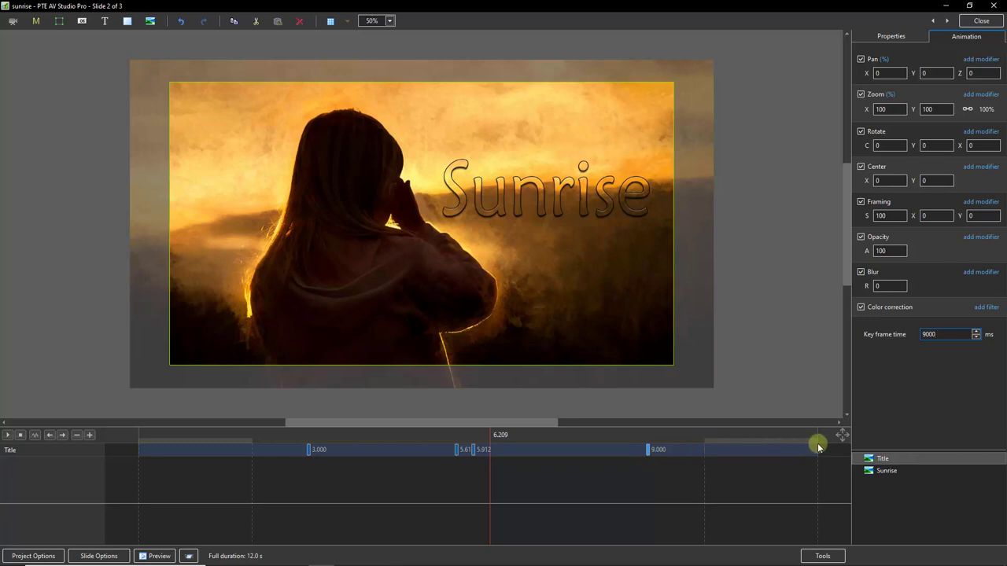
- Drag the middle title keyframes to about 4.0 s and 8.1 s
left_click_drag(457, 452, 453, 451)
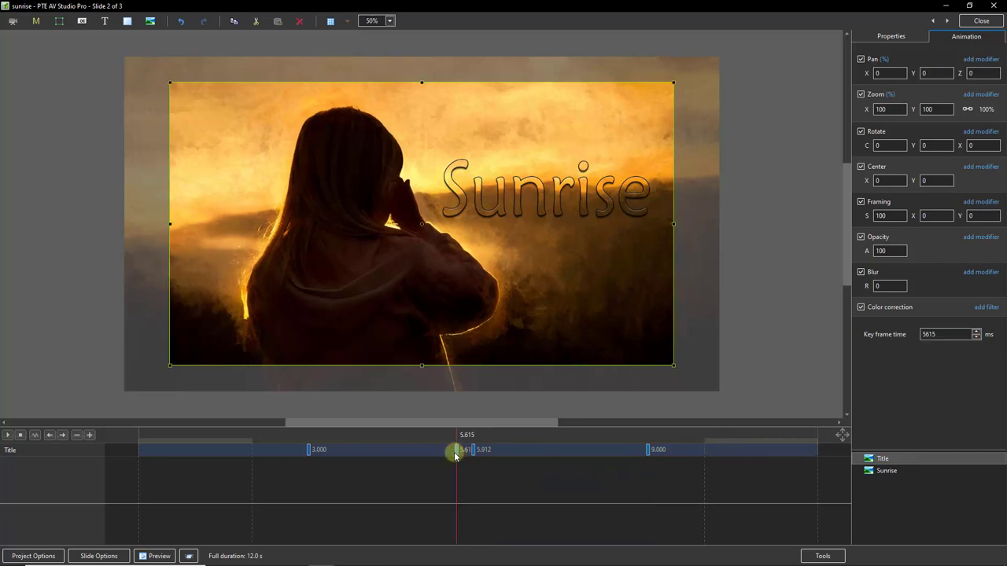
left_click(451, 452)
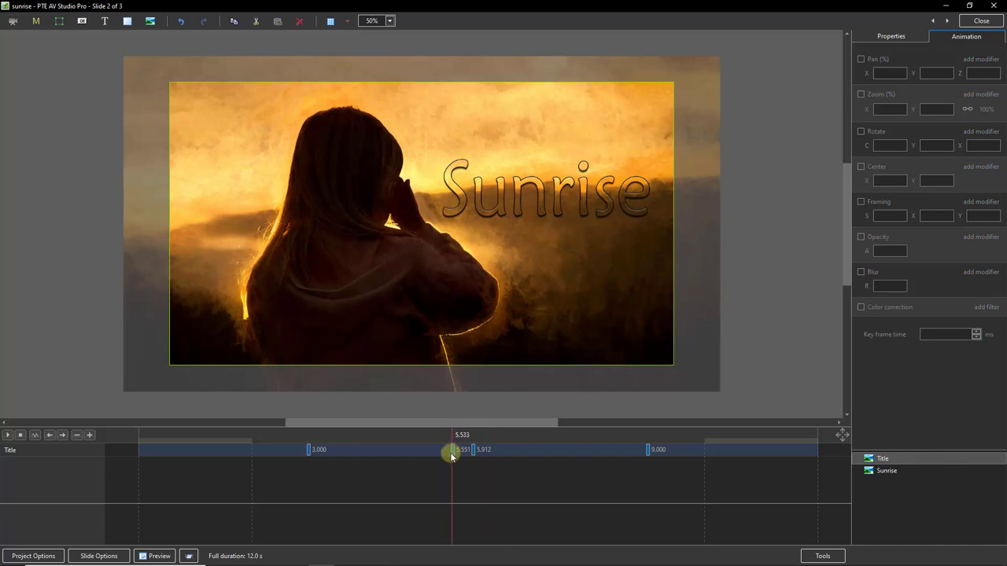
left_click_drag(453, 449, 349, 455)
left_click_drag(353, 455, 368, 454)
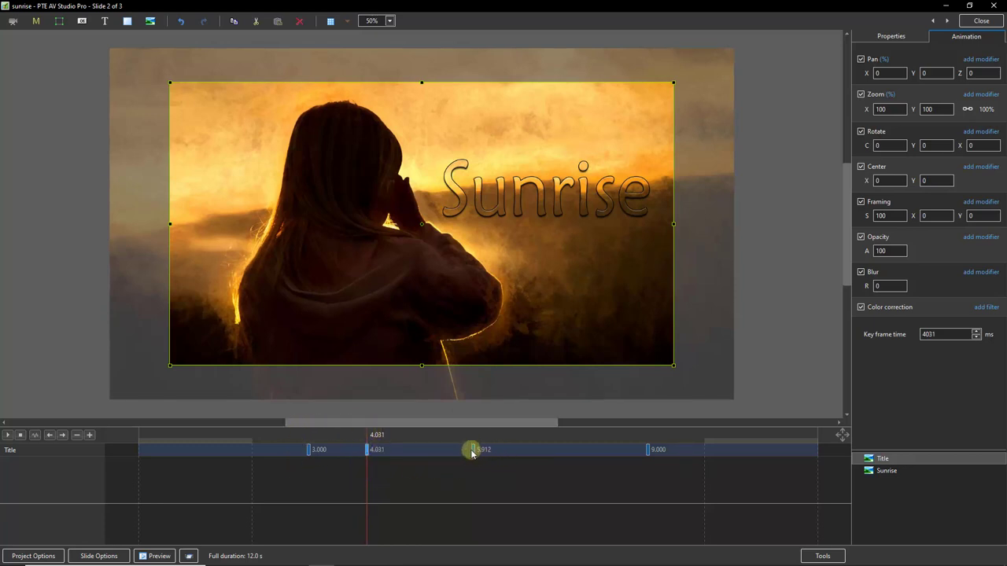
left_click_drag(475, 455, 597, 458)
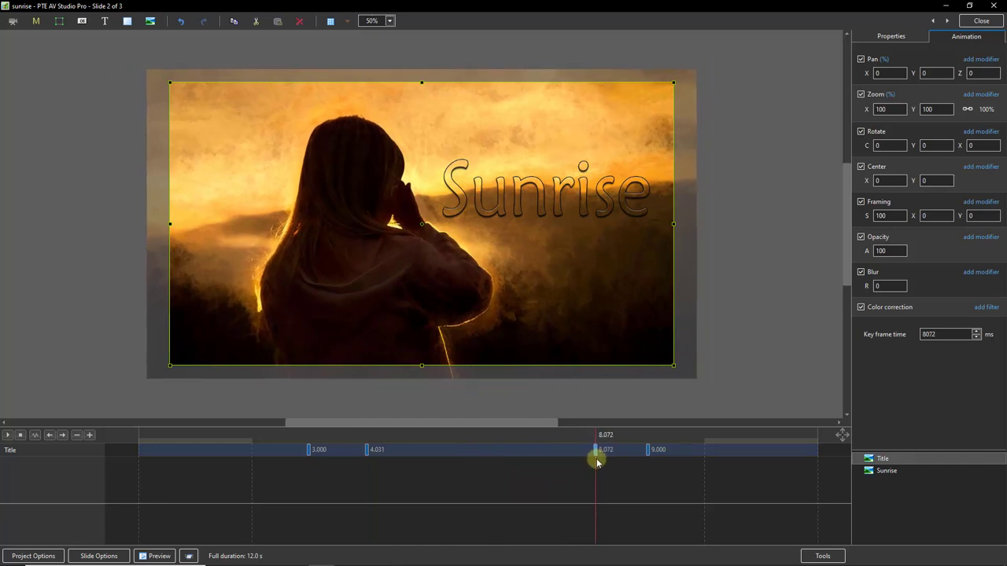
- Lower the title's opacity to 0 at the 3-second keyframe, then check the 4.031, 8.081 and 9.000 s keyframes
left_click_drag(308, 455, 310, 454)
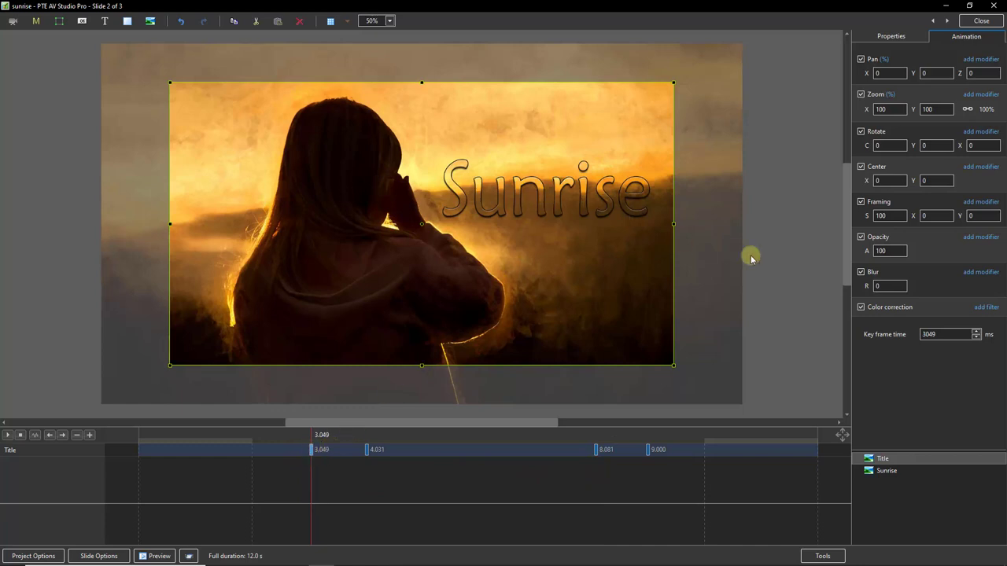
left_click_drag(868, 251, 775, 265)
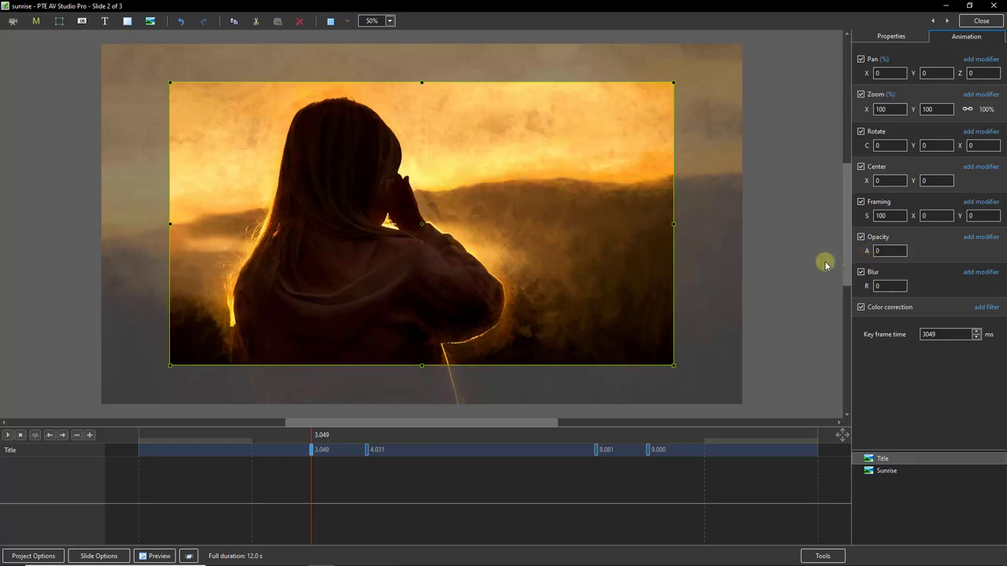
left_click(368, 451)
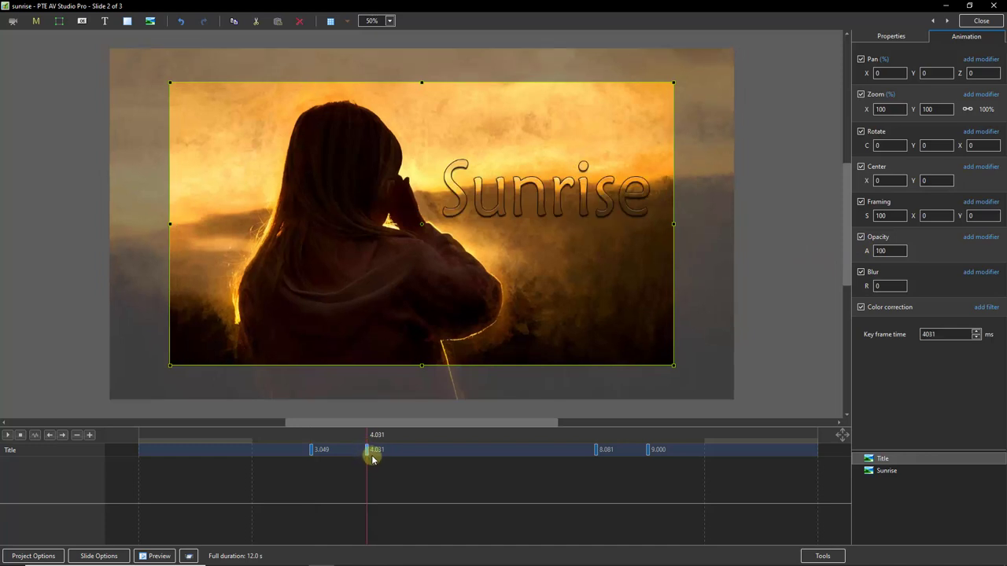
left_click(594, 451)
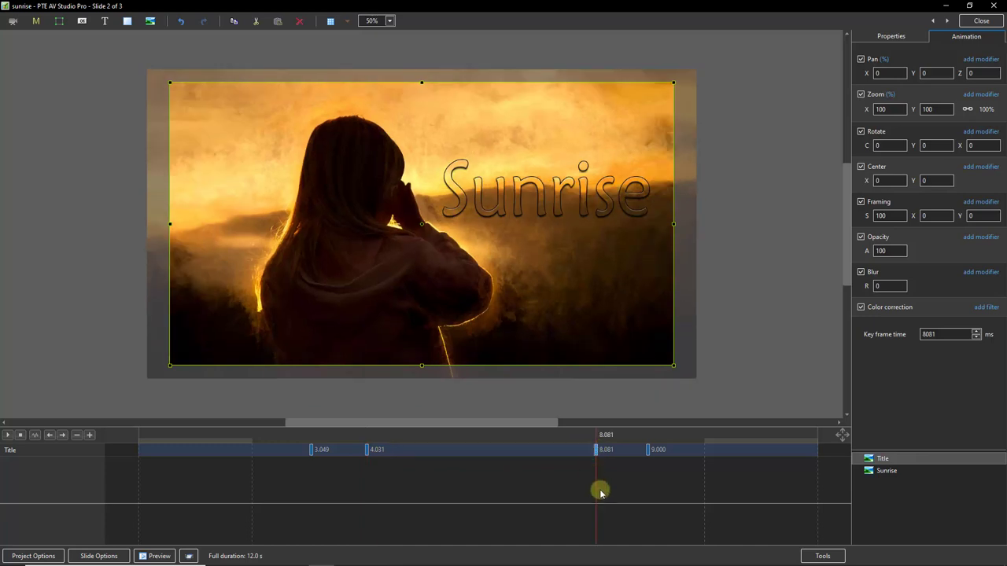
left_click(648, 453)
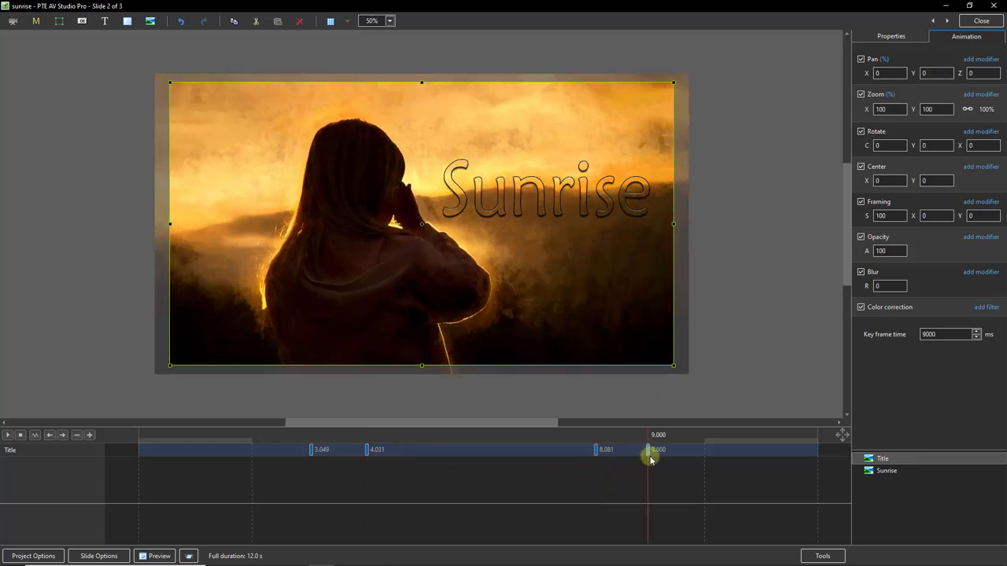
- Pick the 0 opacity preset for the Title at its 9.000 s keyframe
left_click(865, 251)
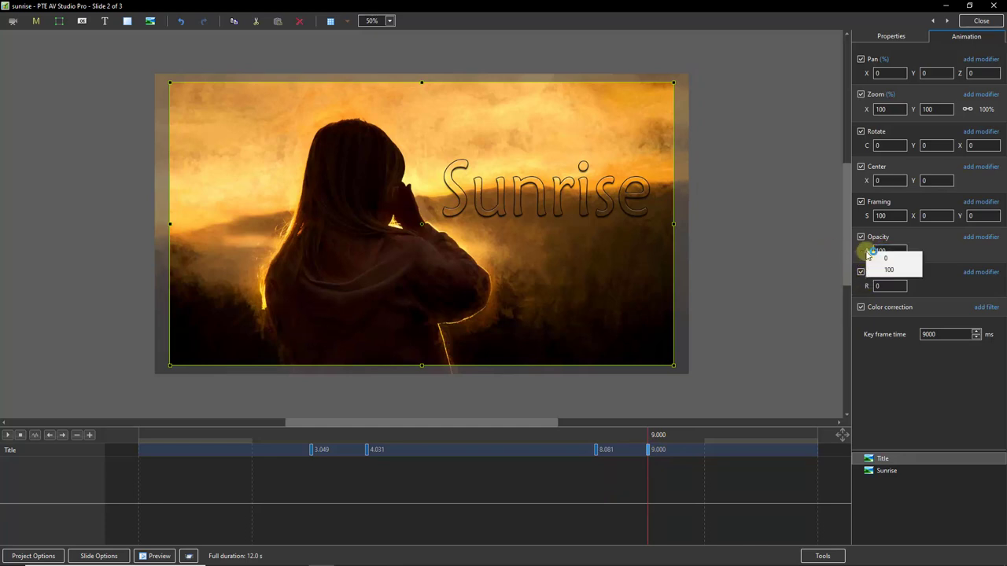
left_click(888, 261)
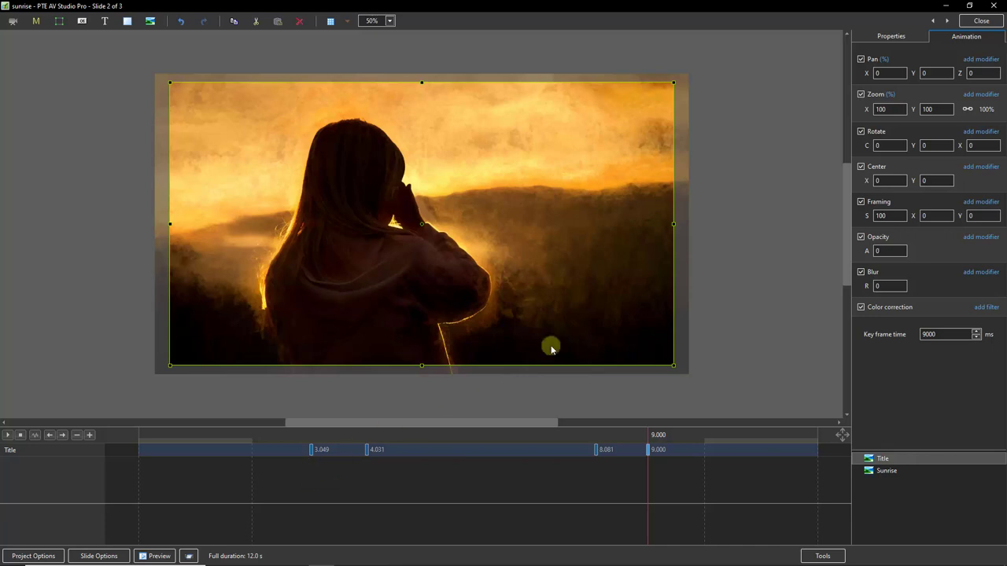
- Close the animation editor, select the Blank first slide, and play the slideshow preview
left_click(983, 22)
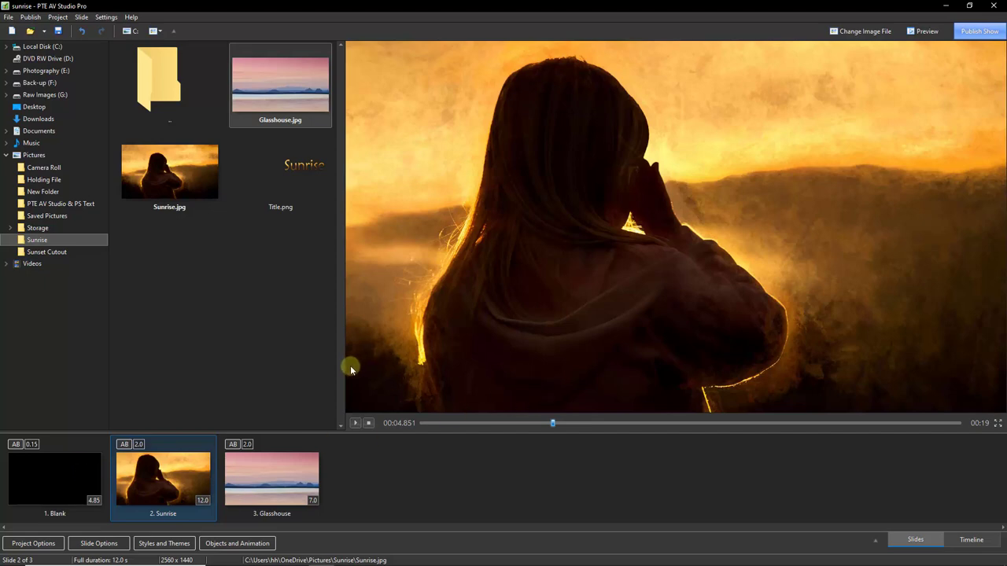
mouse_move(346, 366)
left_mouse_down()
mouse_move(317, 366)
mouse_move(348, 368)
left_mouse_up()
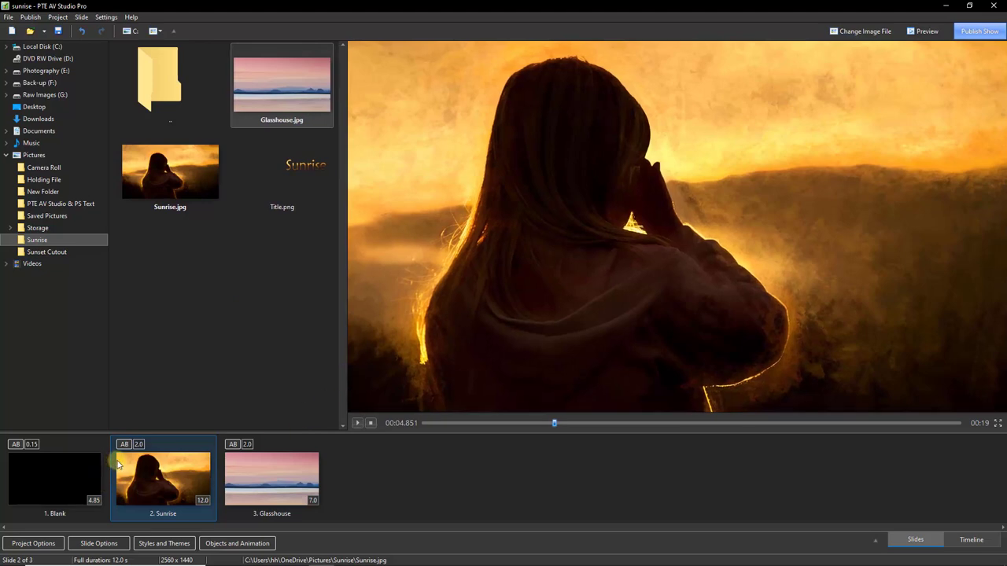
left_click(91, 470)
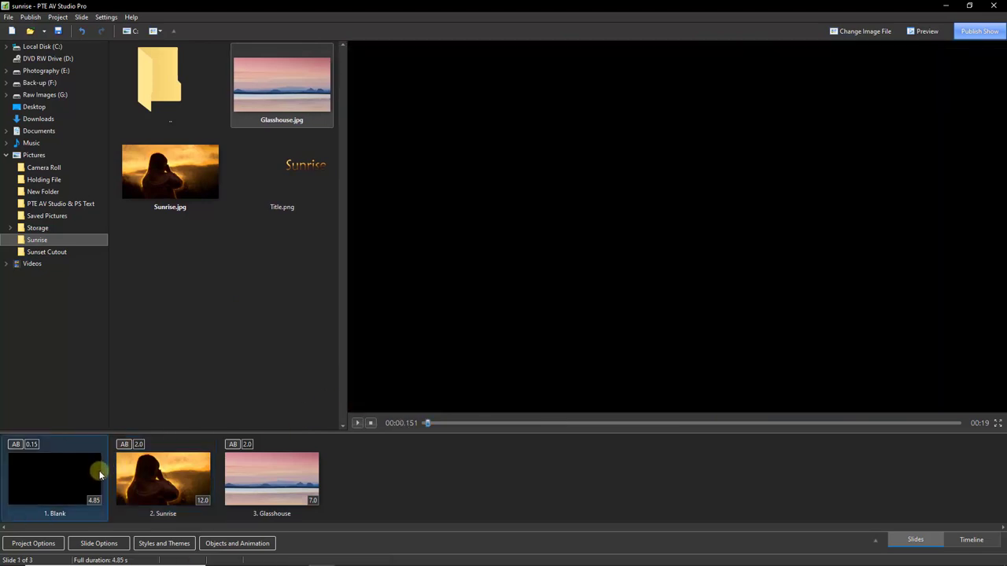
left_click(357, 422)
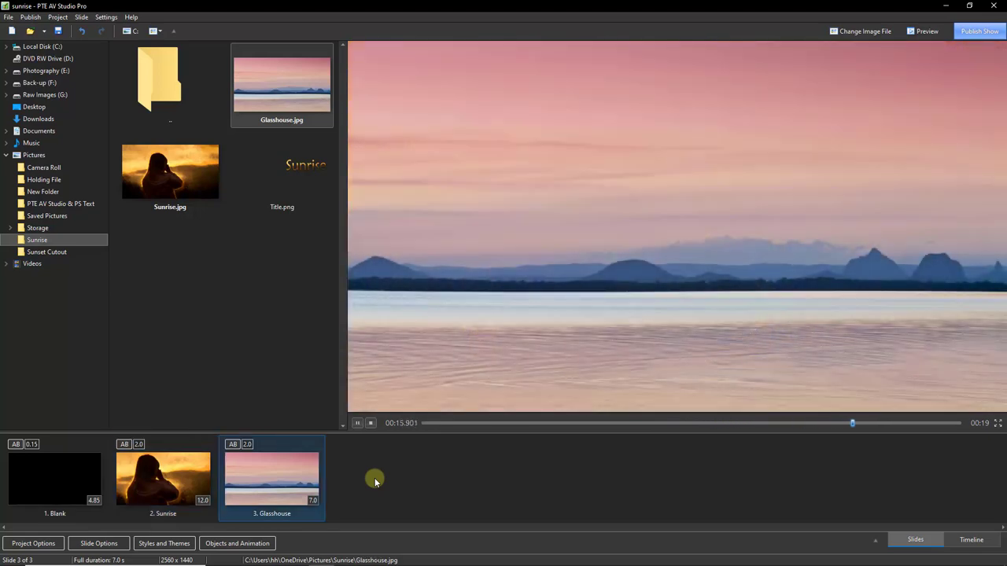
- Stop the Sunrise slide's preview playback
left_click(371, 424)
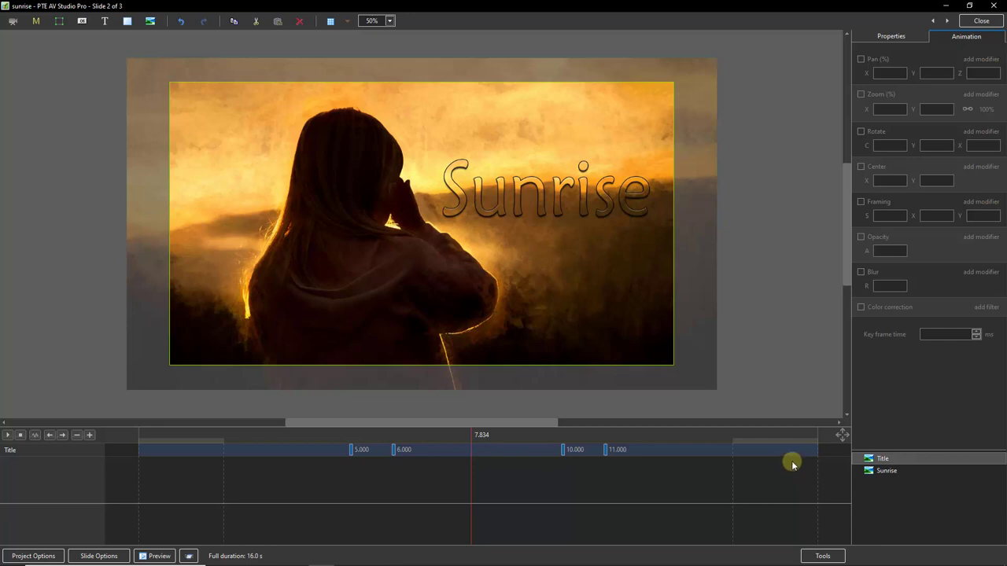
- Check the Title keyframes at 5, 11 and 10 seconds and shift the title up via Pan
left_click(351, 452)
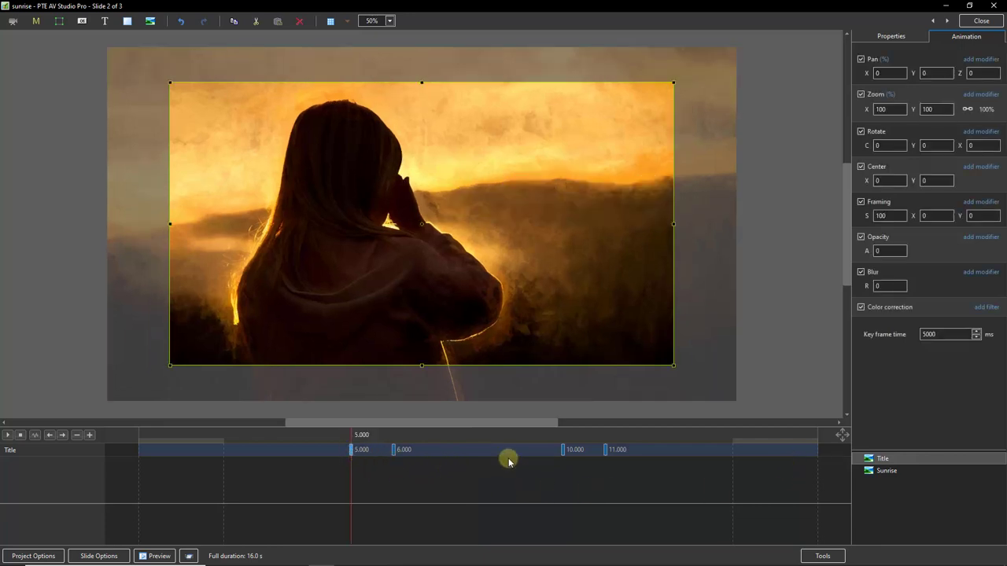
left_click(605, 453)
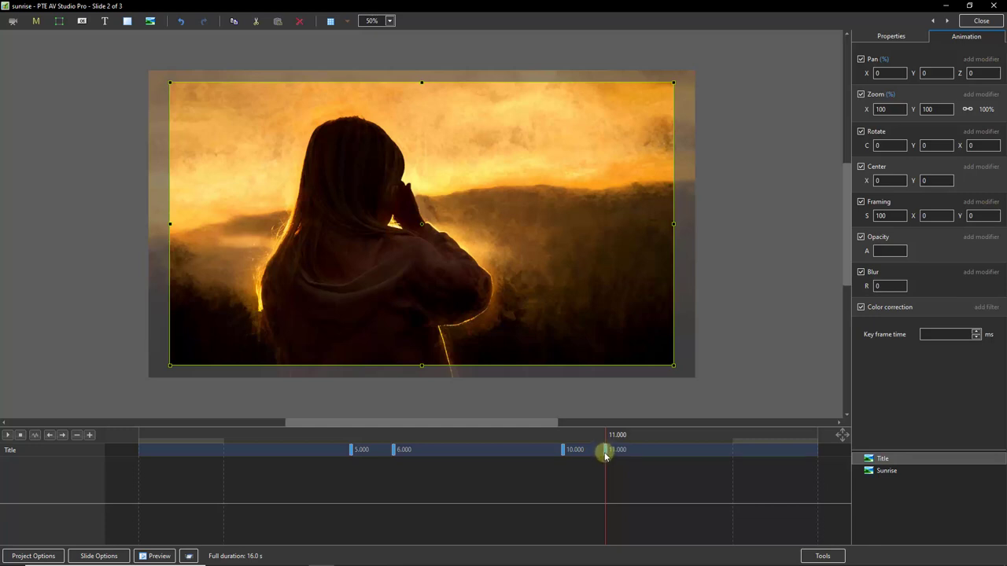
left_click(563, 453)
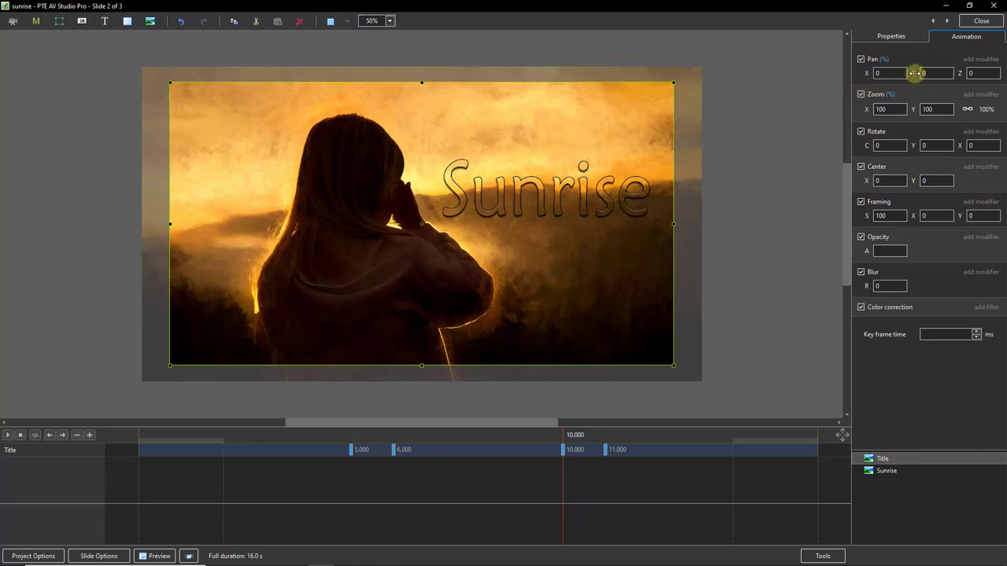
left_click_drag(915, 73, 895, 74)
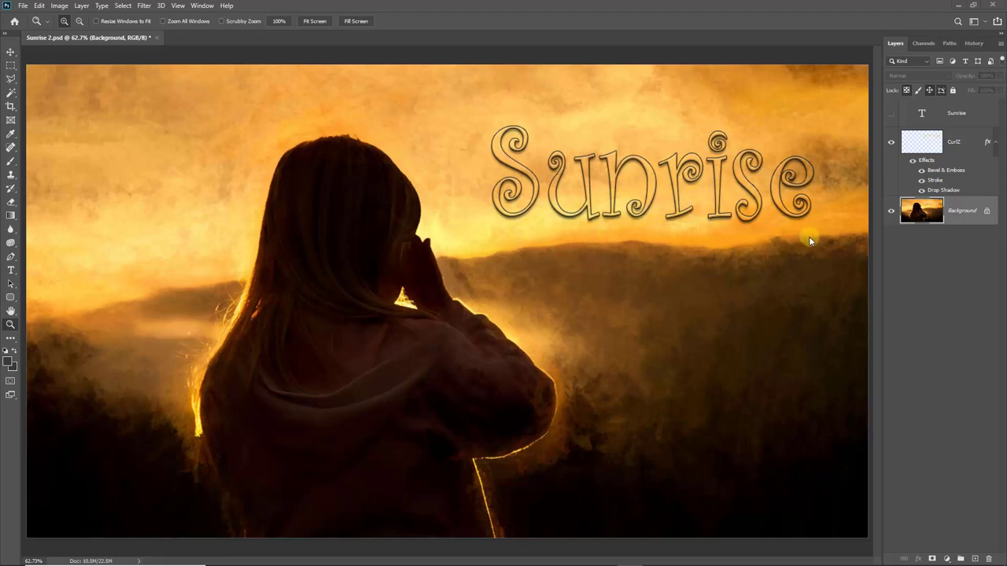
- Hide the Background layer of Sunrise 2.psd, leaving the gold lettering on transparency
left_click(891, 213)
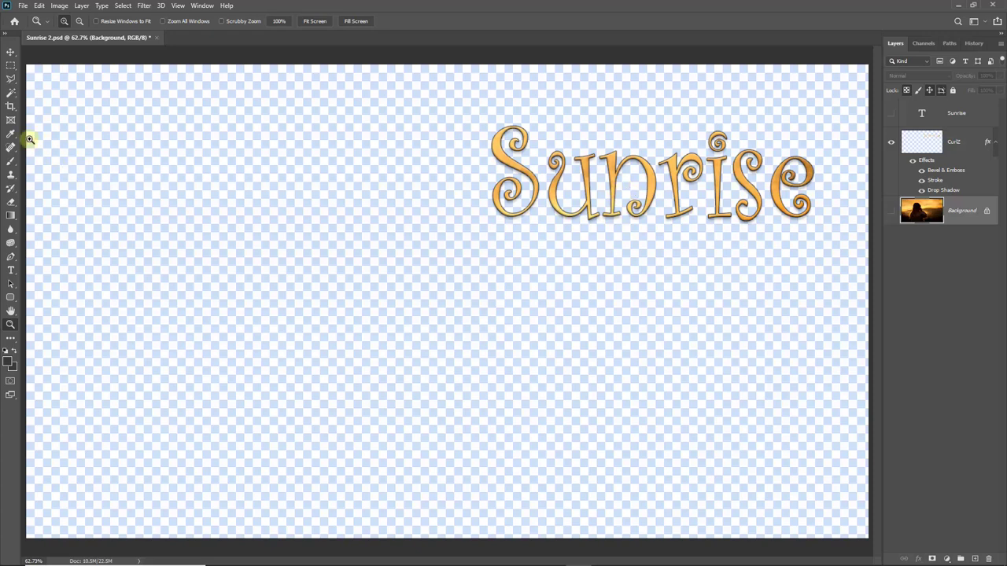
- Crop the Sunrise 2.psd canvas tightly around the Curlz lettering and commit the crop
left_click(11, 106)
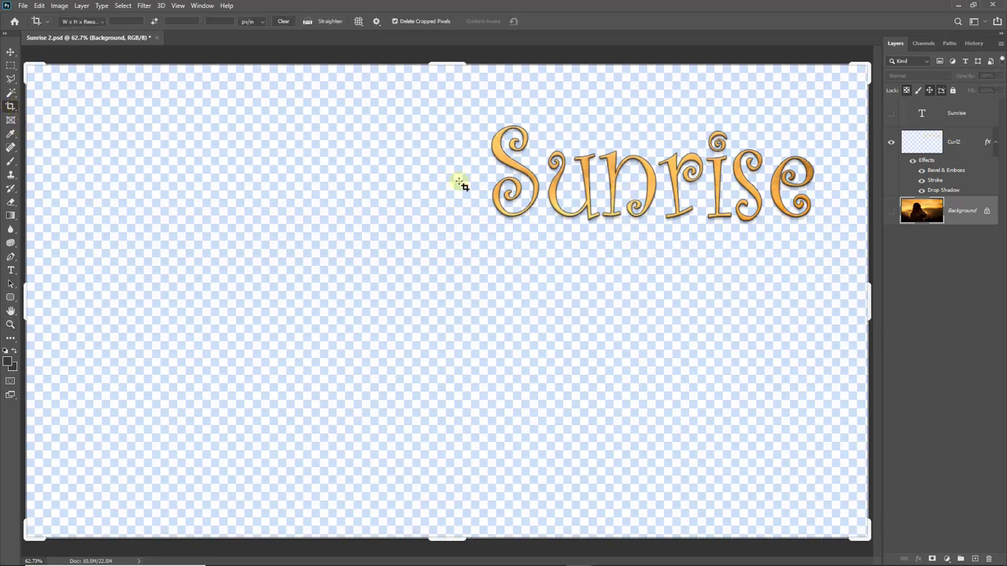
left_click_drag(481, 114, 823, 240)
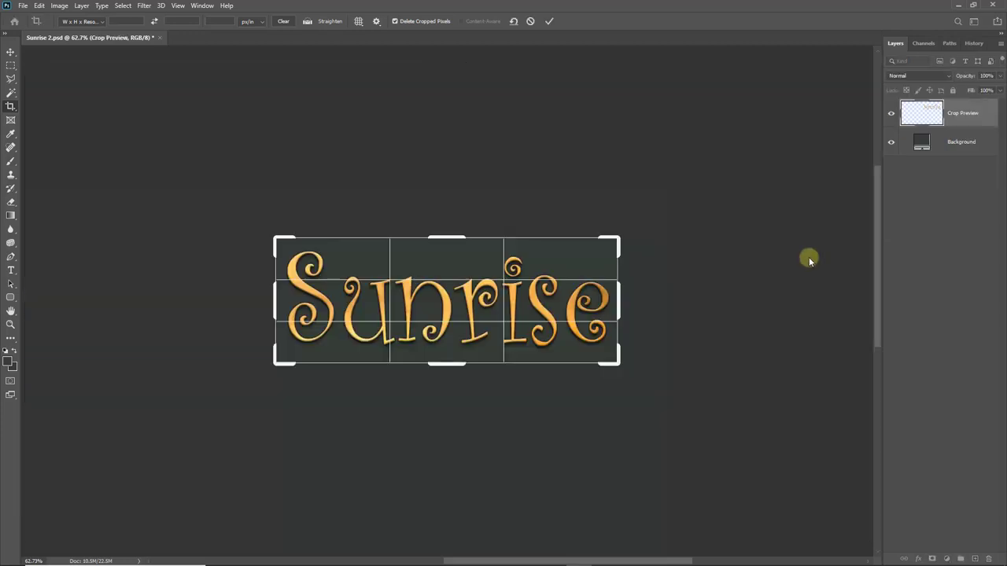
left_click(548, 22)
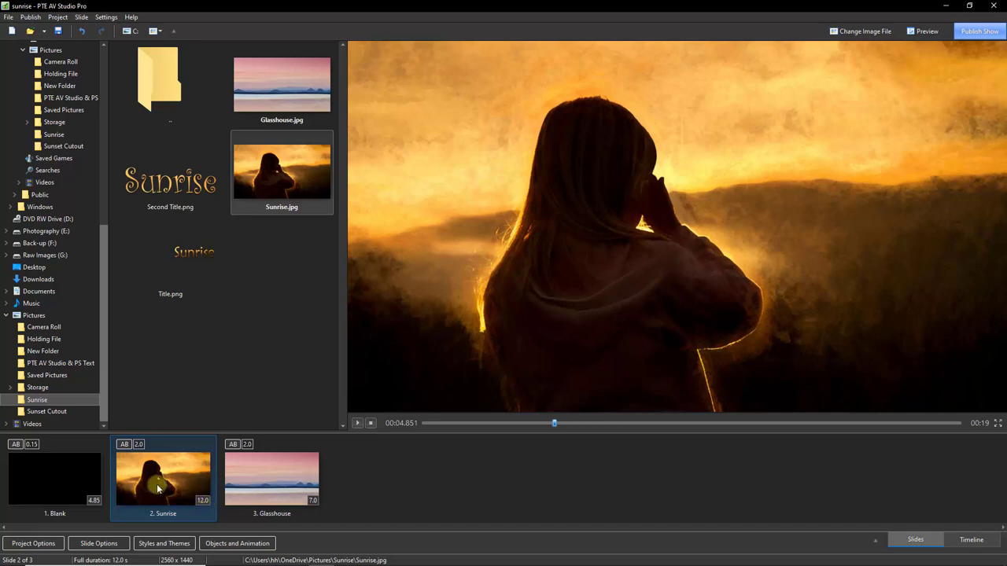
- Open Objects and Animation for slide 2 and deselect the Sunrise photo
left_click(232, 544)
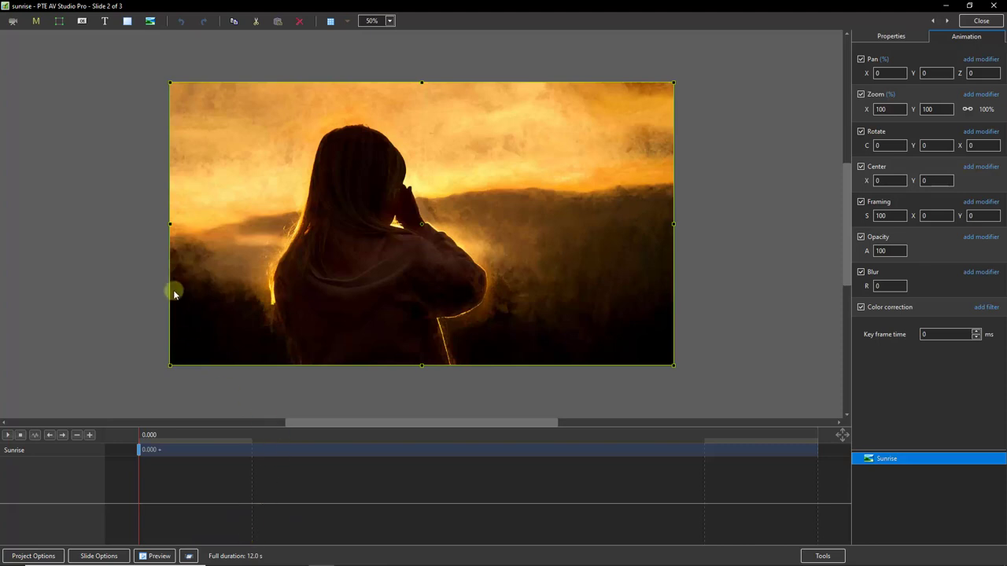
left_click(92, 99)
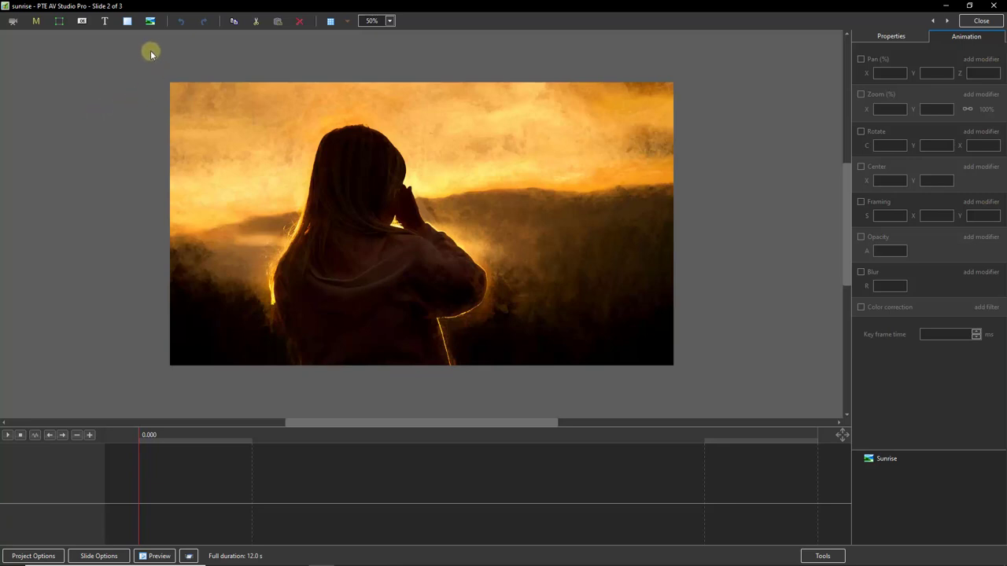
- Add Second Title.png as a new image object on slide 2
left_click(150, 22)
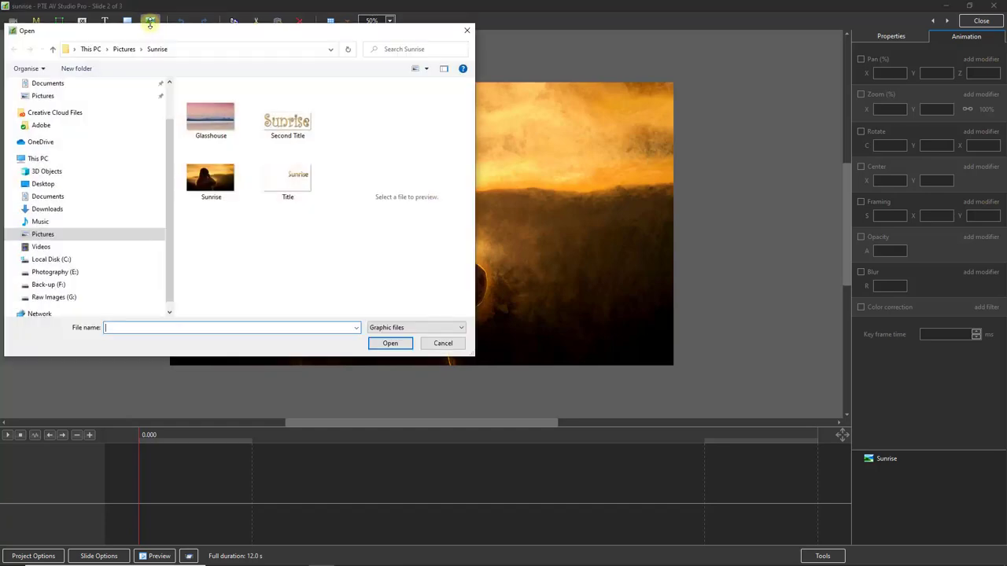
left_click(281, 123)
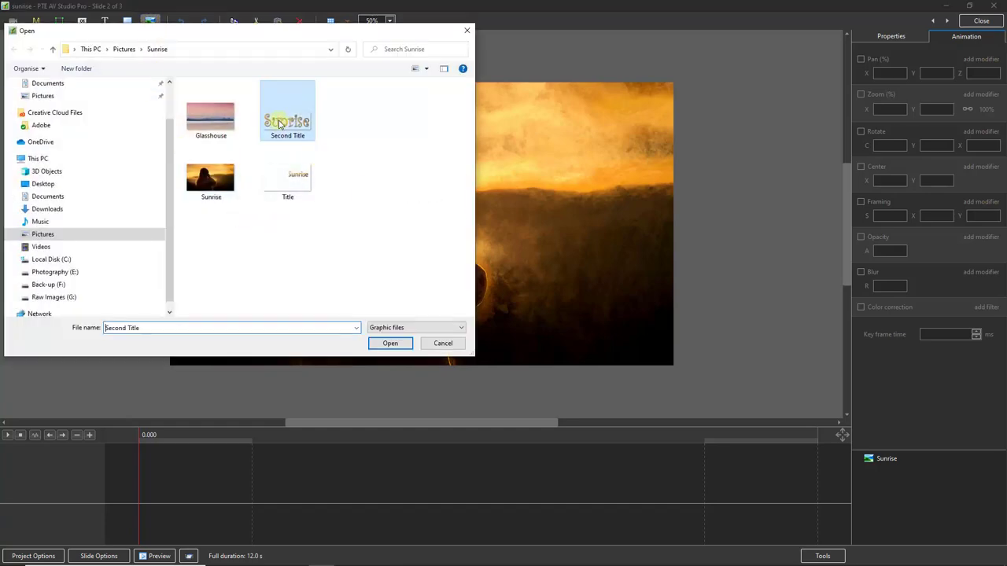
left_click(390, 344)
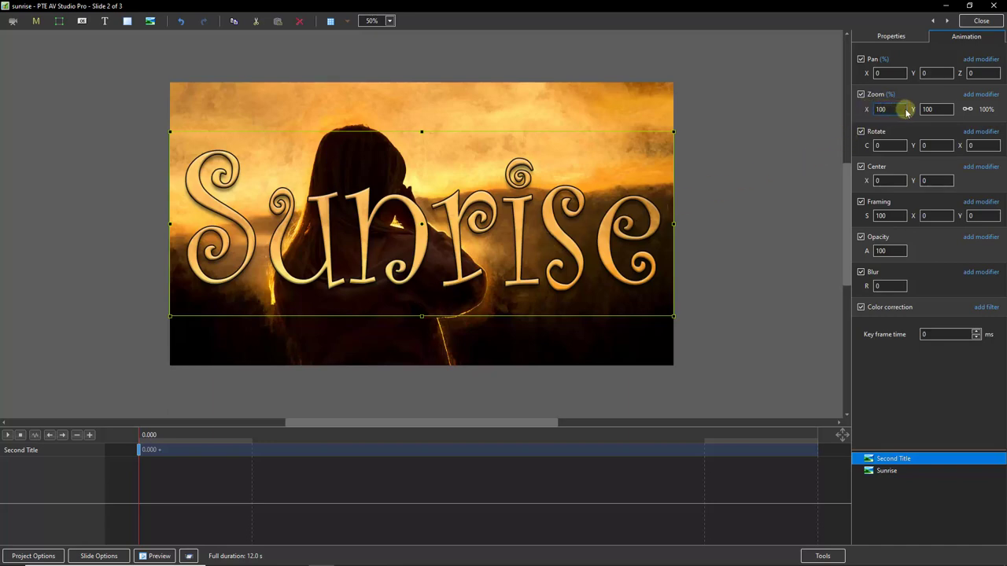
- Reset Second Title to Original Size and drag it to the upper right of the slide
right_click(868, 110)
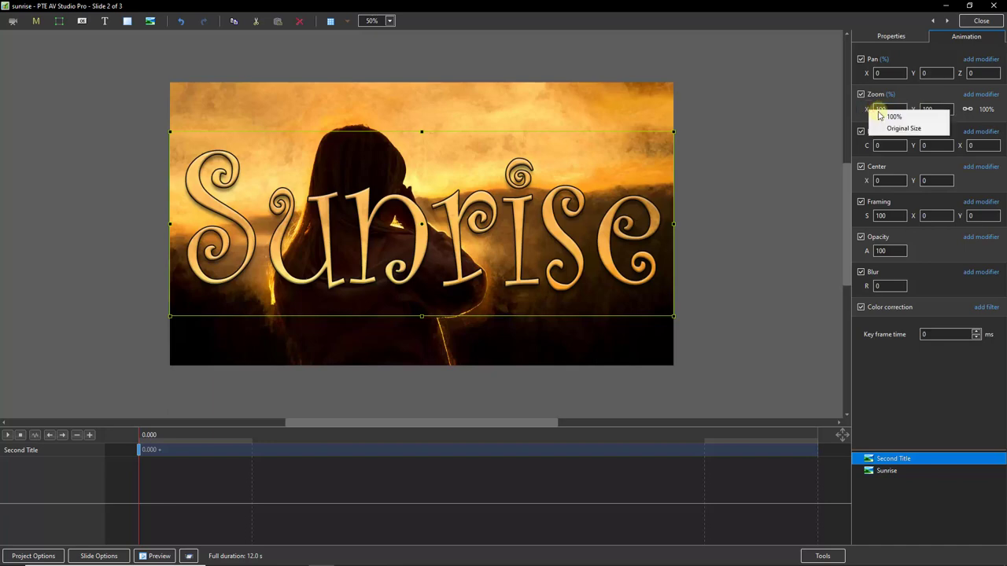
left_click(892, 131)
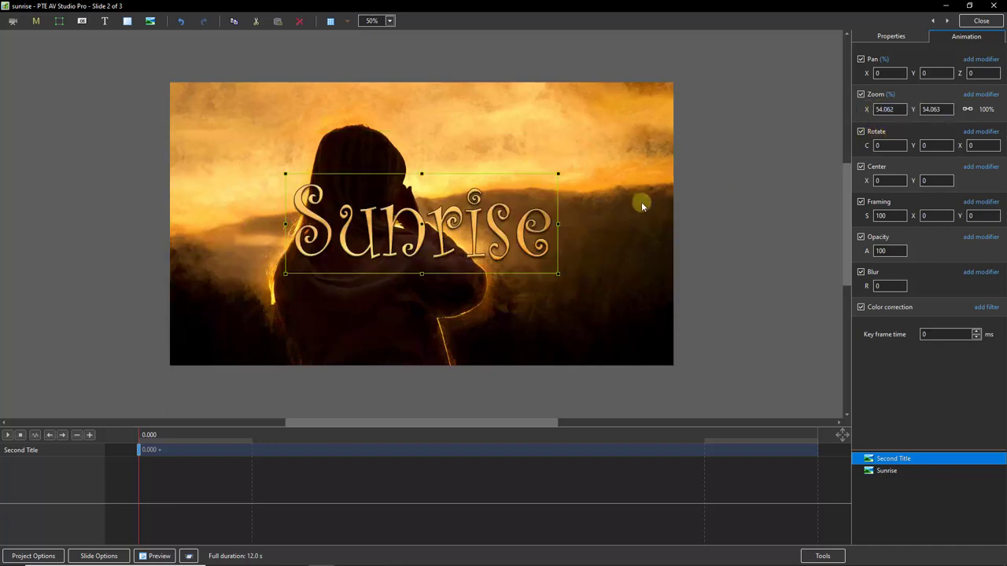
left_click_drag(421, 226, 532, 155)
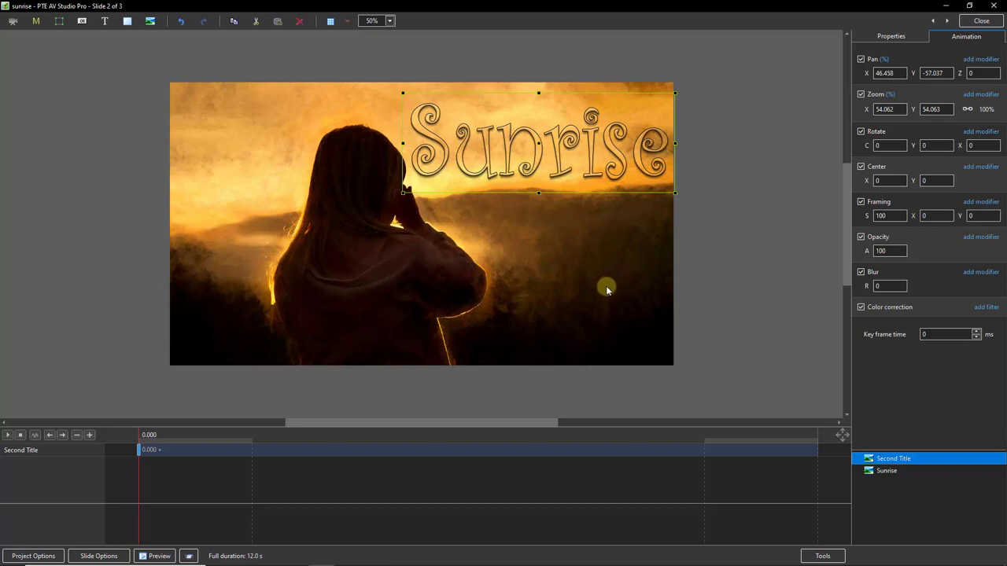
- Try the Sunrise photo at Original Size, then return it to 100% zoom
left_click(867, 109)
left_click(883, 471)
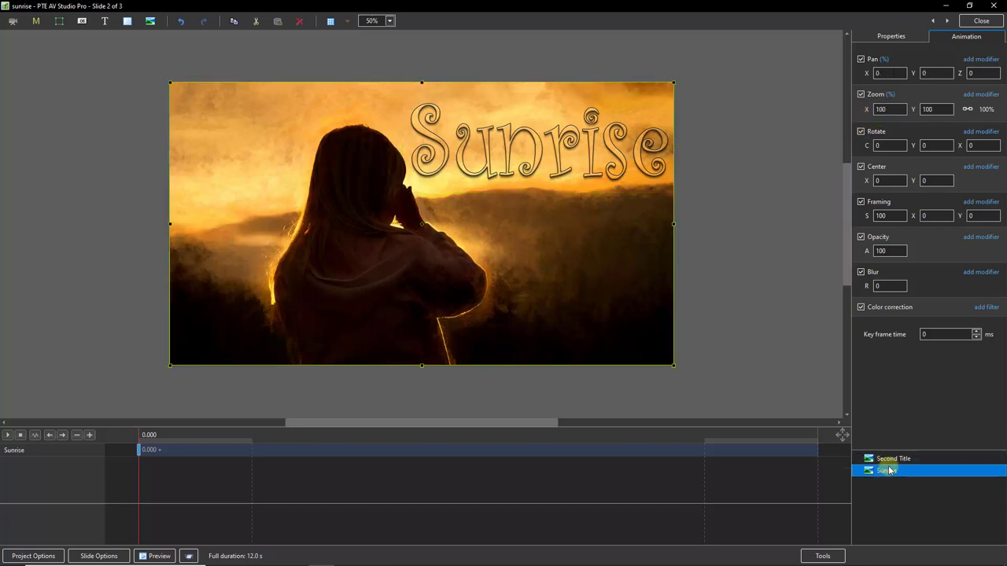
right_click(866, 110)
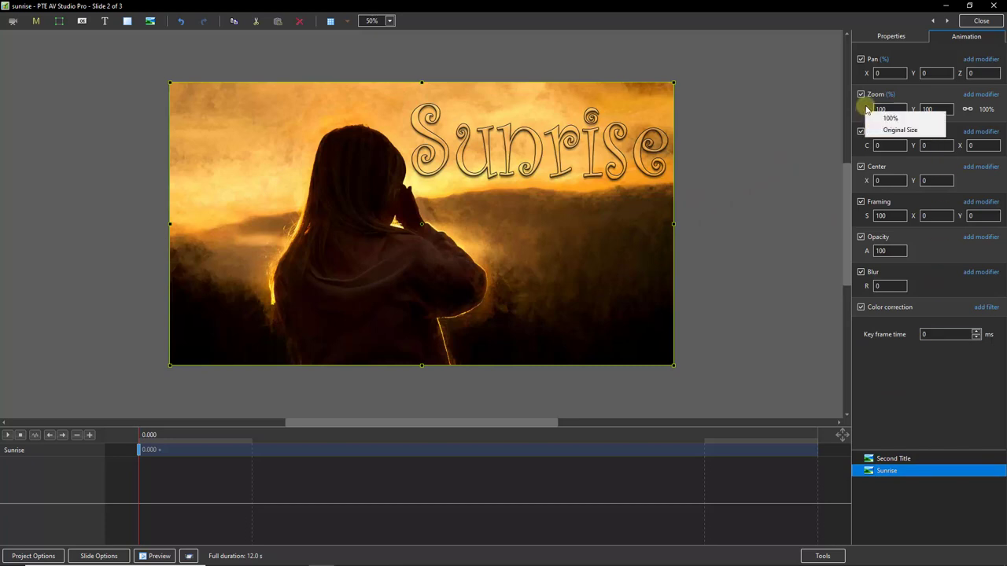
left_click(894, 130)
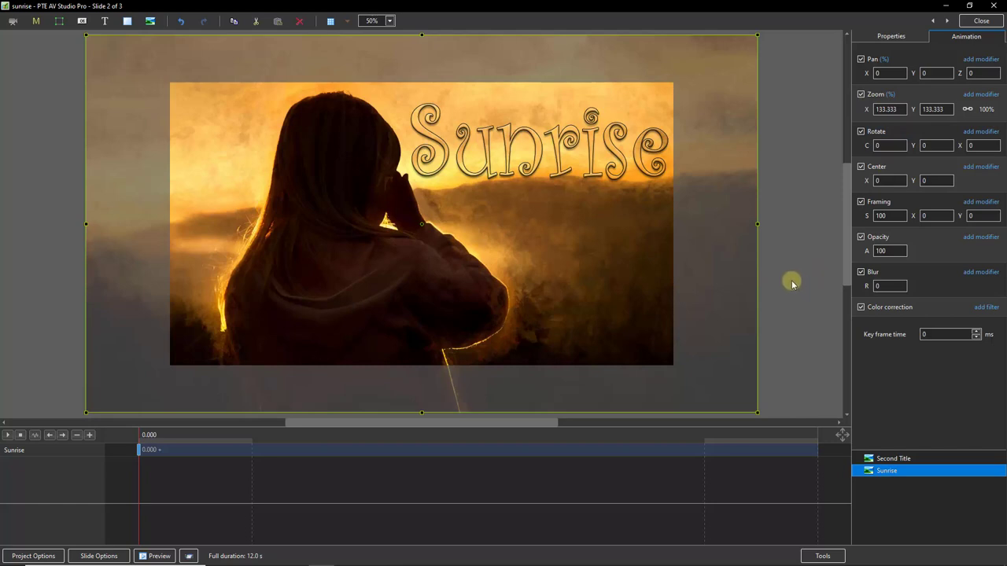
double_click(867, 109)
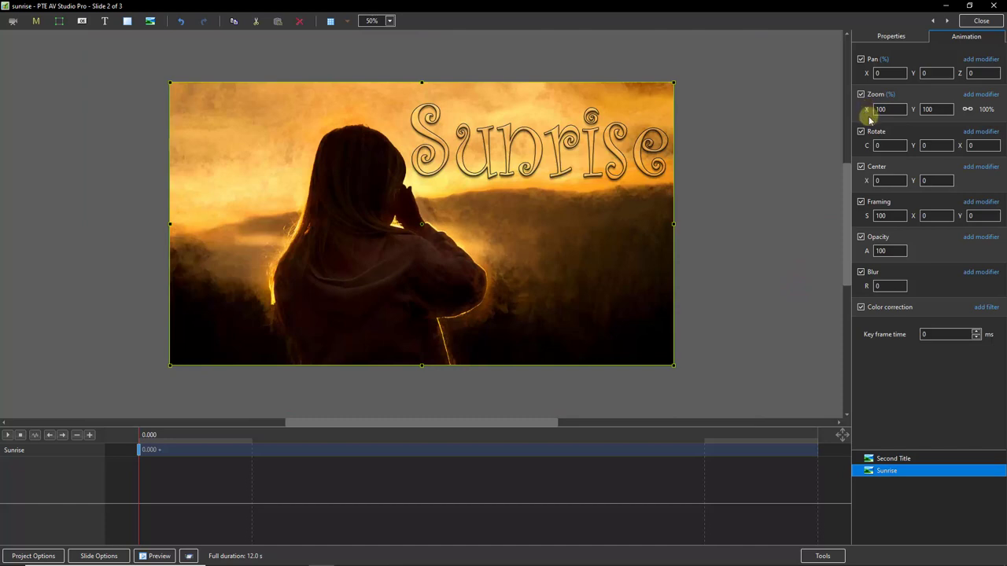
- Shrink the Second Title's zoom to 39.062% and nudge it slightly left
left_click(891, 458)
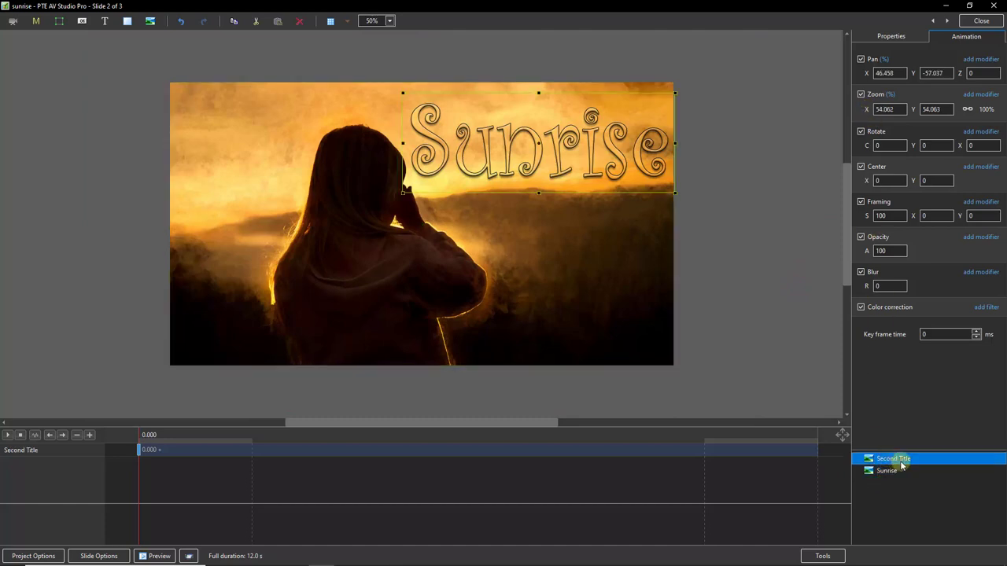
left_click(884, 108)
left_click(885, 108)
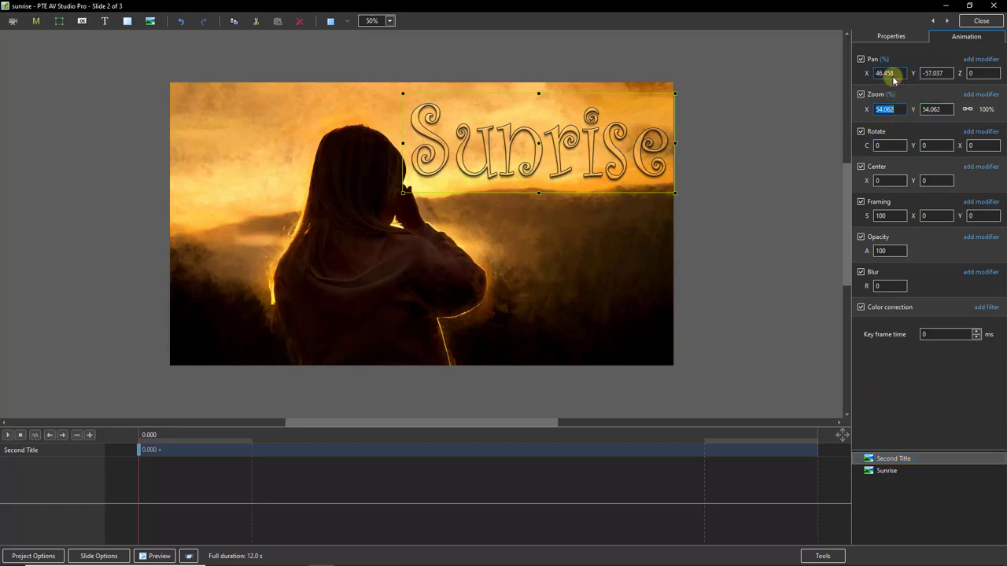
key("Down")
key("Down")
key("Down")
key("Down")
key("Down")
key("Down")
key("Down")
key("Down")
key("Down")
key("Down")
key("Down")
key("Down")
key("Down")
key("Down")
key("Down")
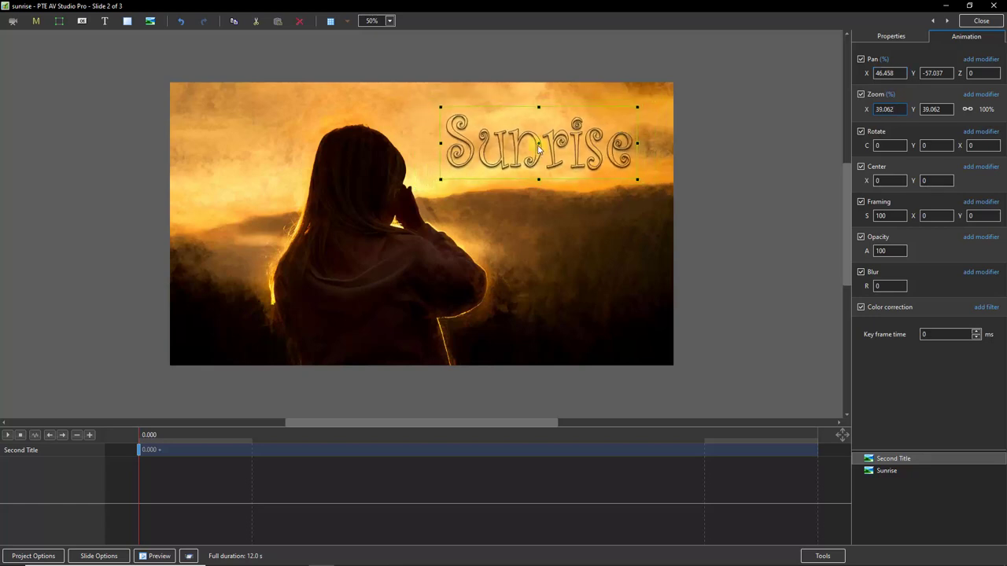
left_click_drag(539, 150, 534, 149)
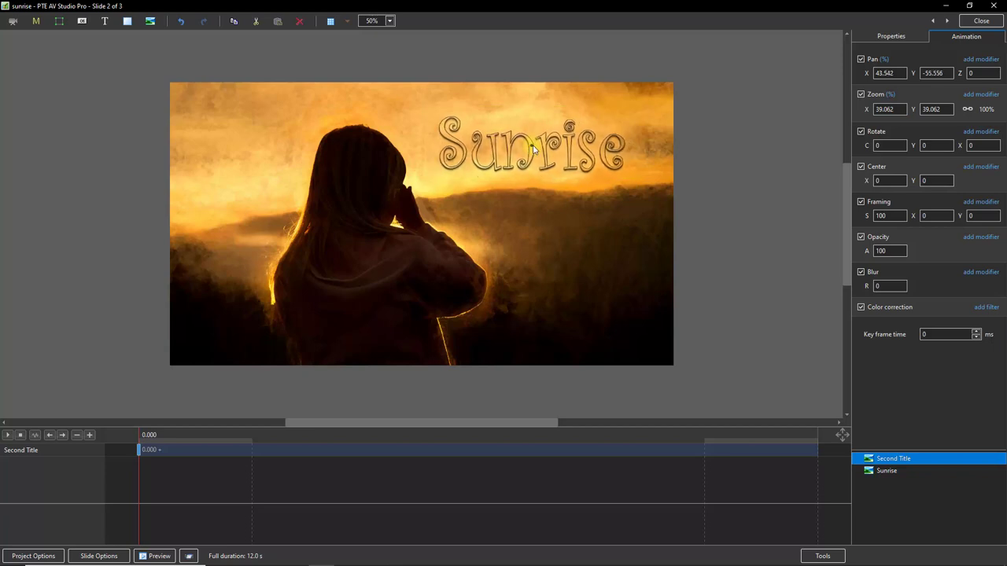
- Undo the title's last move and insert new keyframes on the Second Title
key("ctrl+z")
left_click(537, 186)
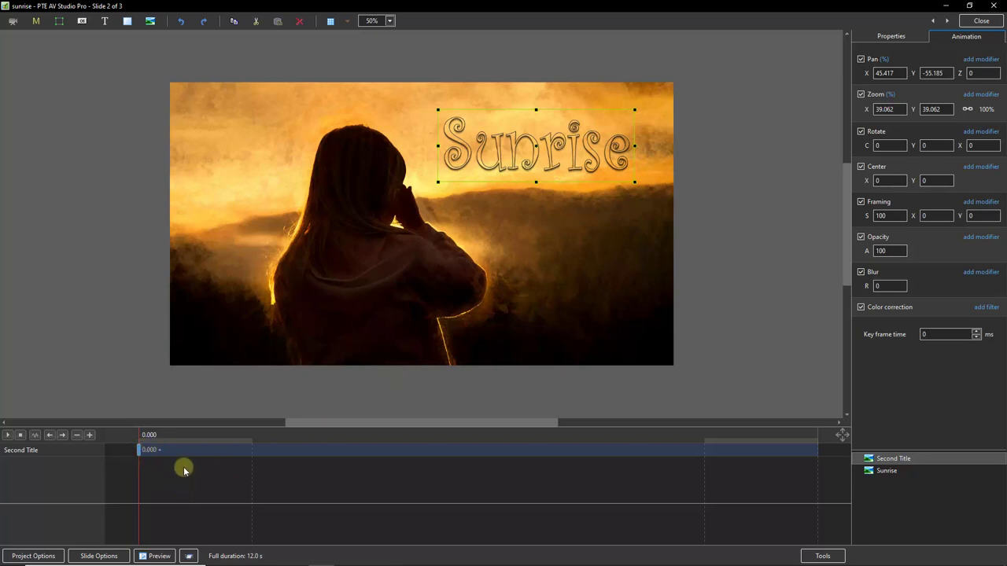
key("Insert")
key("Insert")
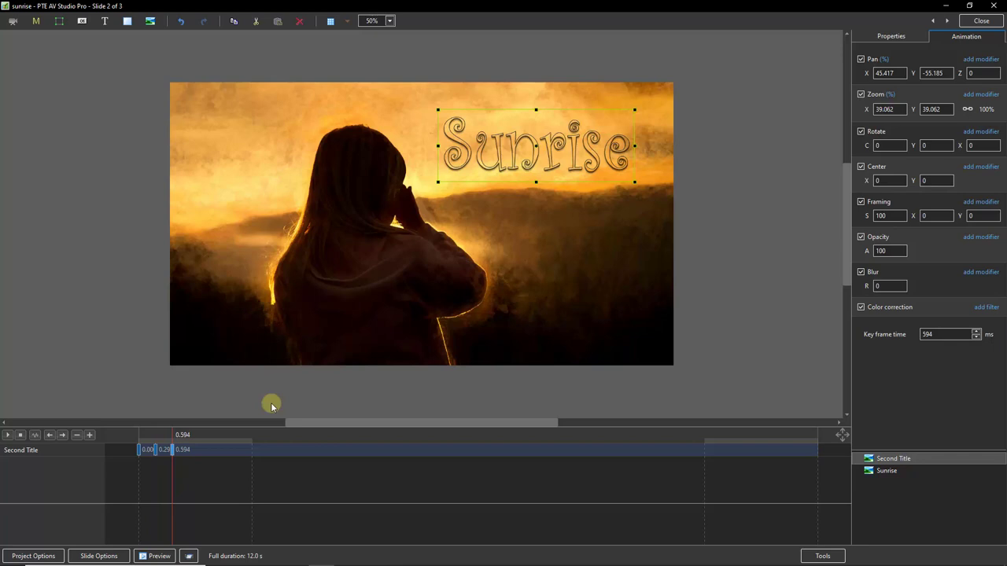
- Spread the Second Title keyframes to 3.985, 8.007 and 9.239 s, selecting the 3.985 one
left_click(139, 451)
left_click_drag(139, 451, 504, 452)
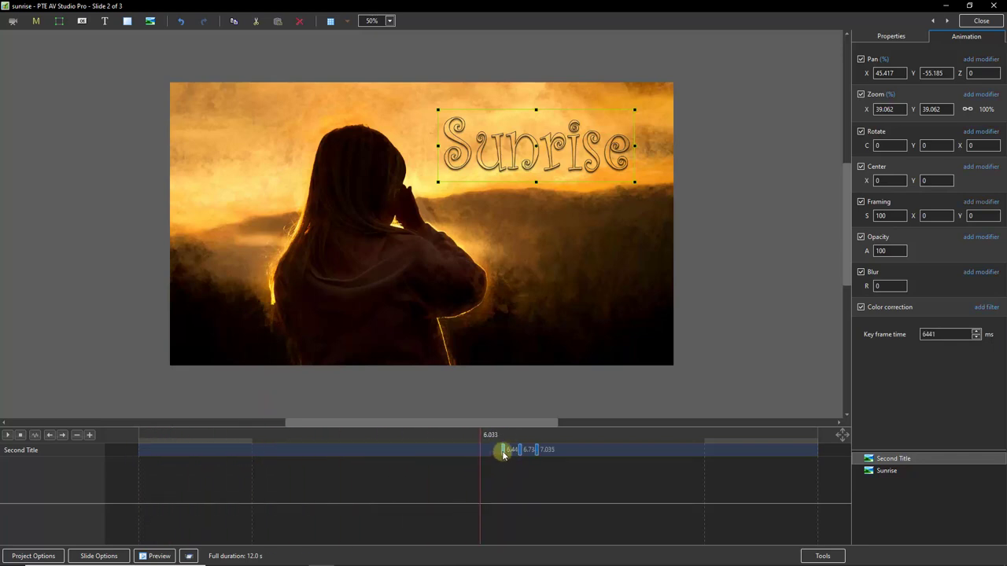
left_click(503, 452)
left_click_drag(504, 455, 364, 467)
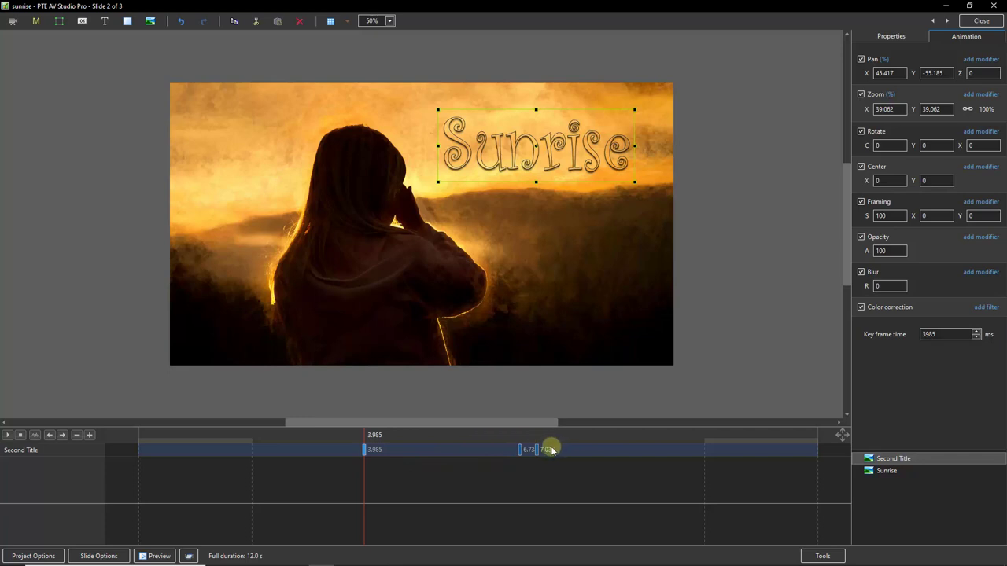
left_click_drag(538, 451, 661, 451)
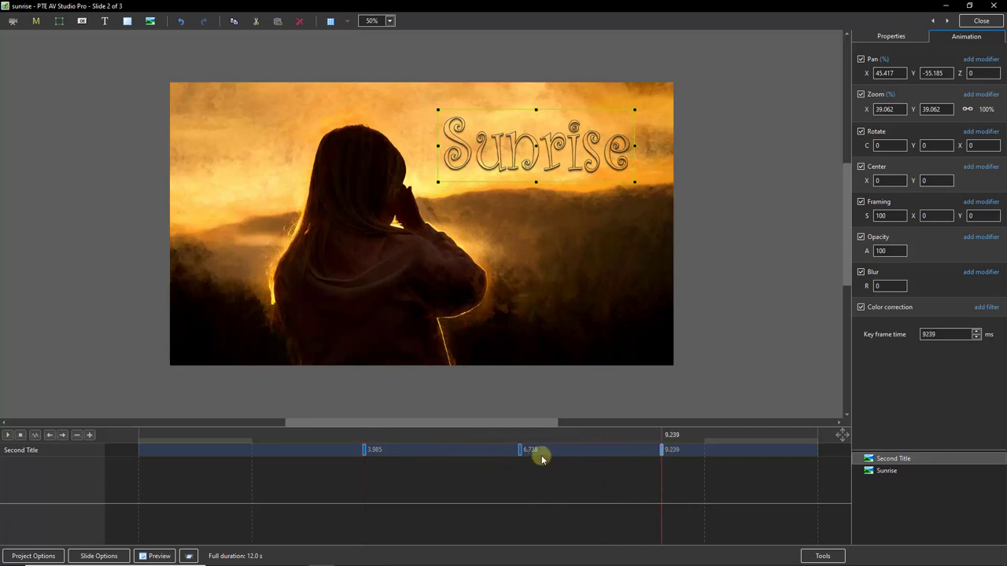
left_click_drag(520, 454, 591, 452)
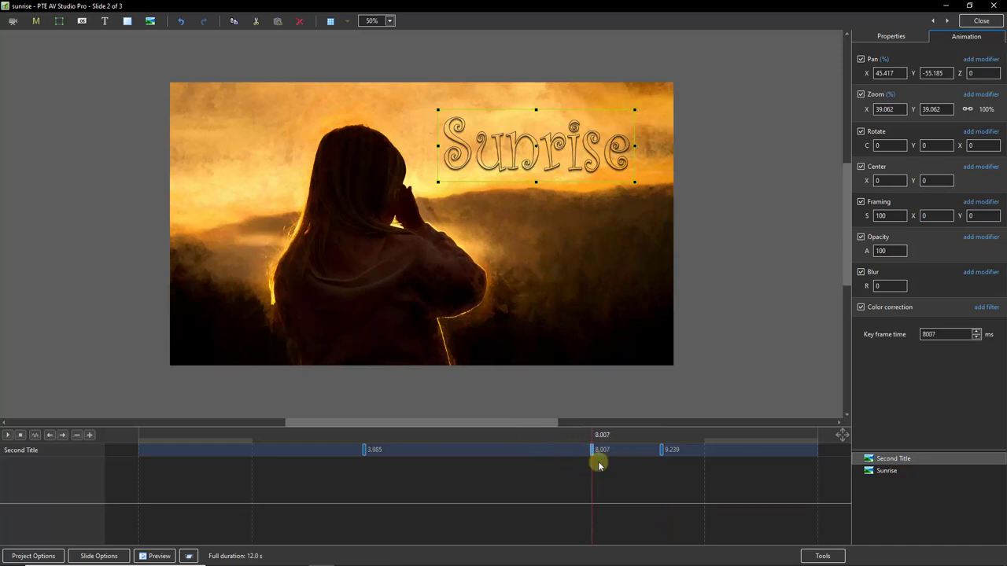
left_click(363, 452)
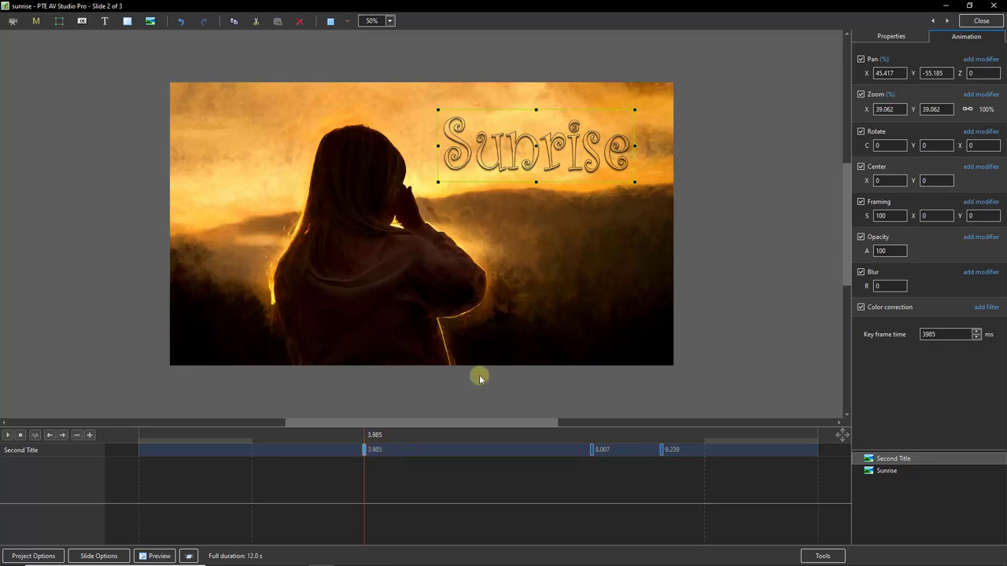
- At 3.985 s, unlink zoom, set Zoom X to 0 and shift the title left
left_click(967, 109)
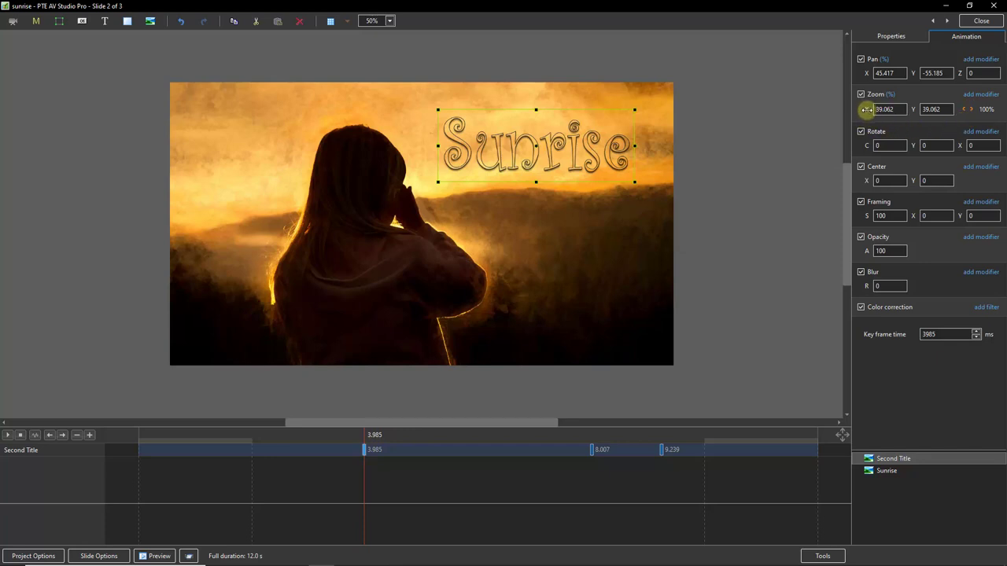
left_click_drag(866, 110, 847, 112)
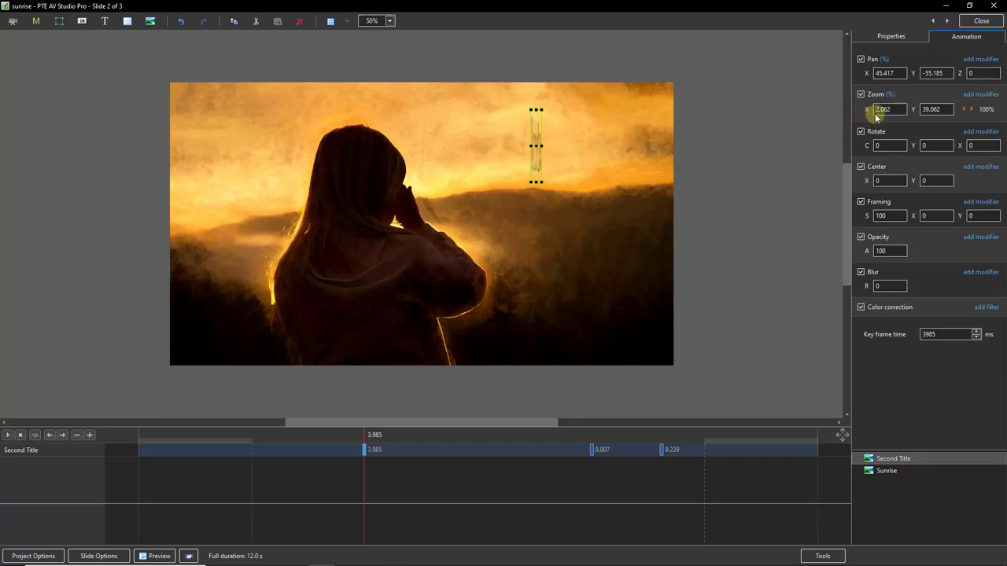
left_click_drag(901, 109, 848, 116)
type("0")
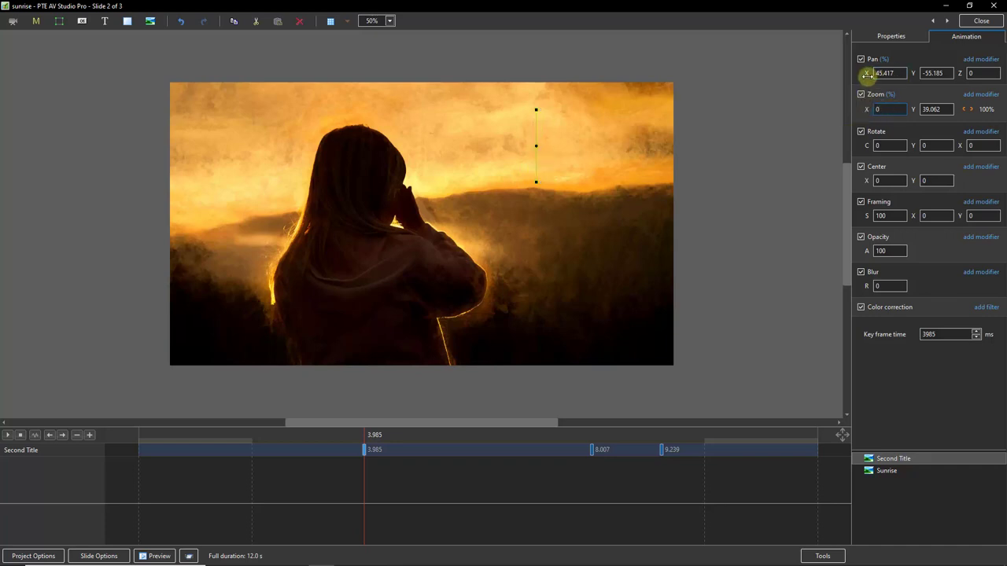
left_click_drag(867, 74, 868, 74)
left_click_drag(862, 74, 850, 77)
- Move the Second Title's last keyframe to 12 s and return to the 3.985 s keyframe
left_click(388, 450)
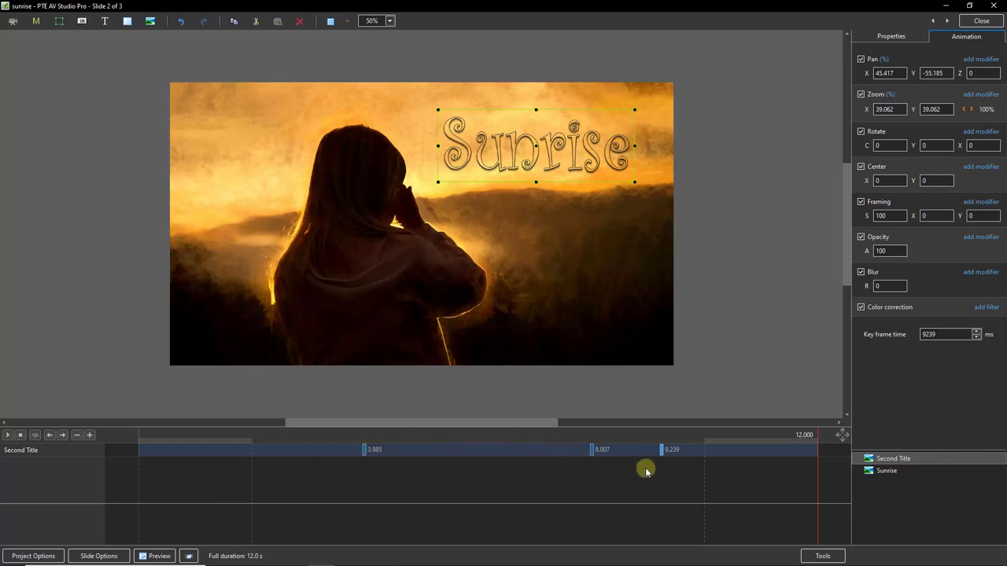
left_click_drag(661, 451, 799, 457)
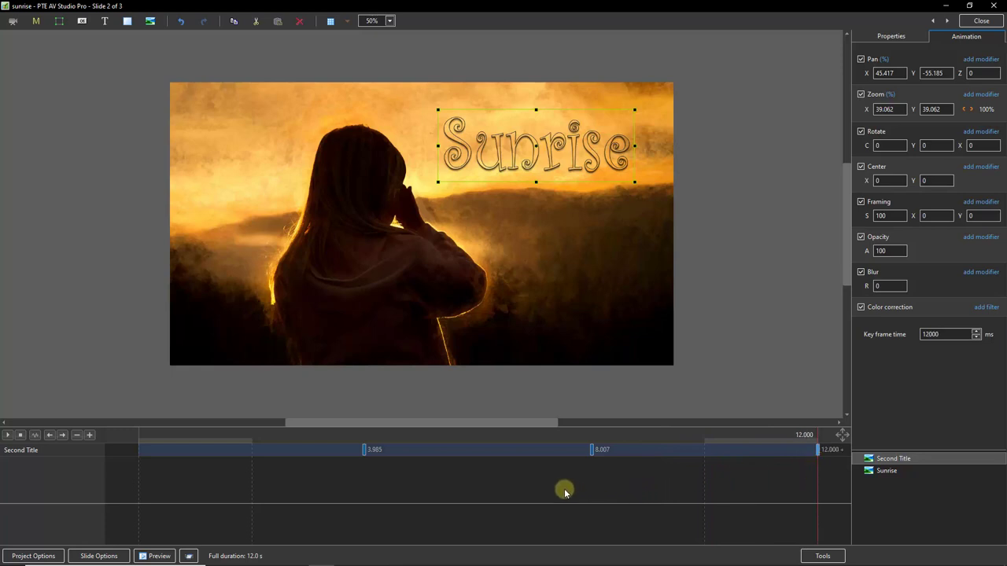
left_click(365, 450)
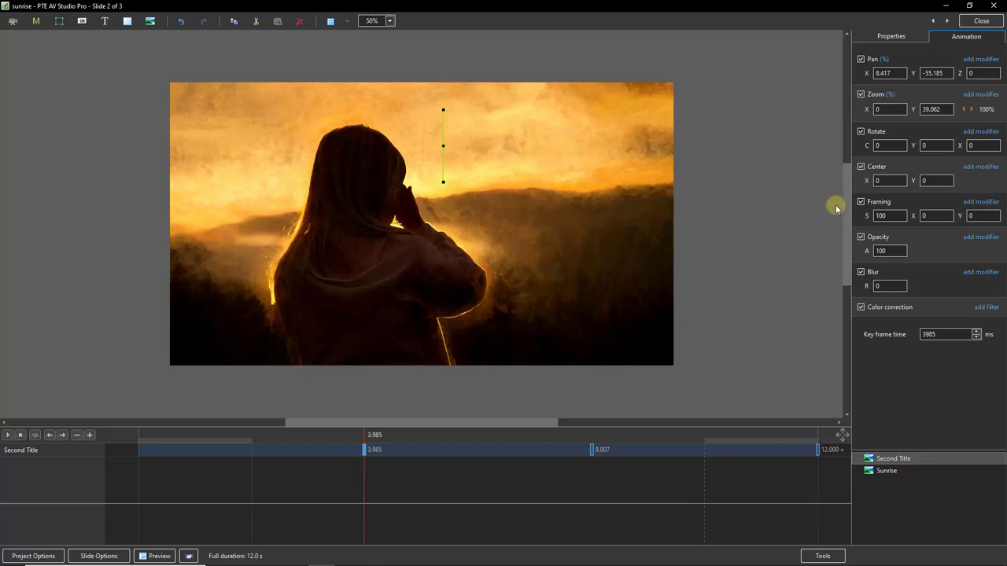
- Add a Slow down animation-speed modifier to the title's pan and its zoom
left_click(979, 63)
mouse_move(970, 72)
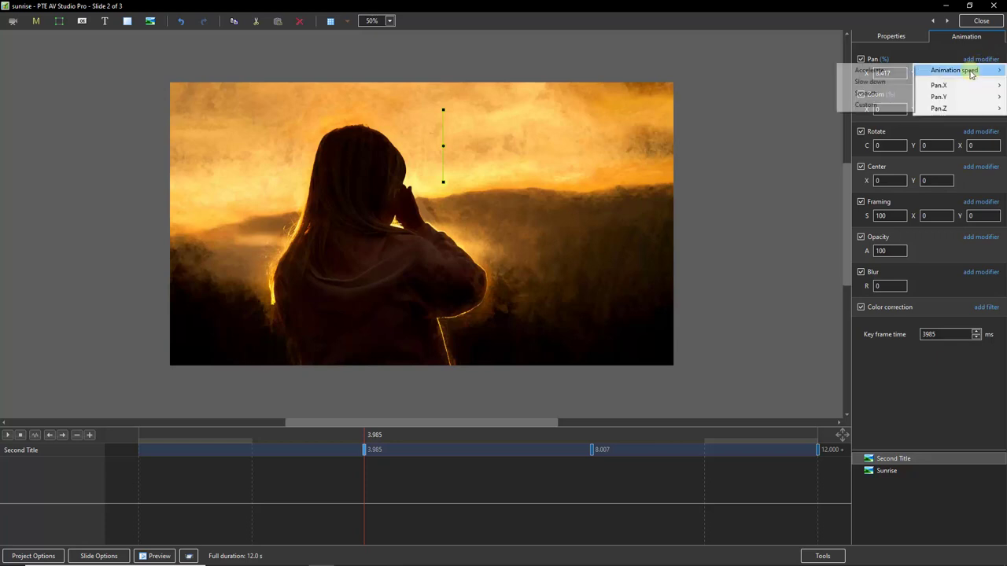
left_click(870, 82)
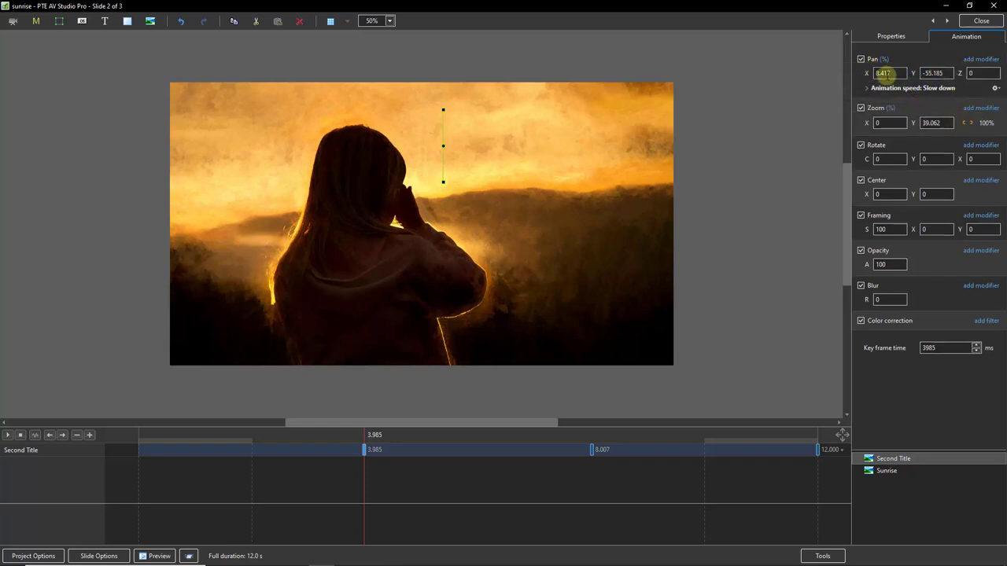
left_click(979, 108)
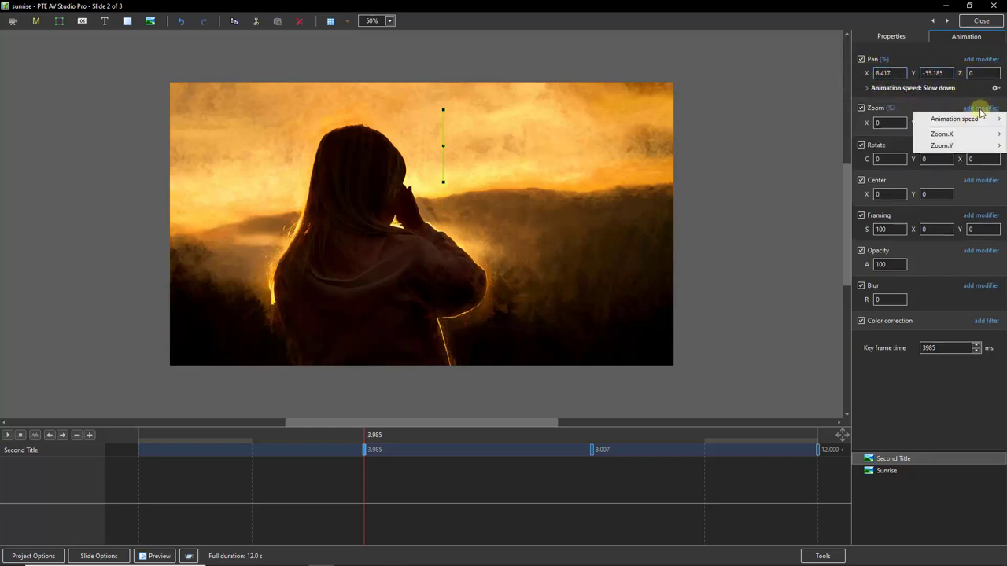
mouse_move(957, 122)
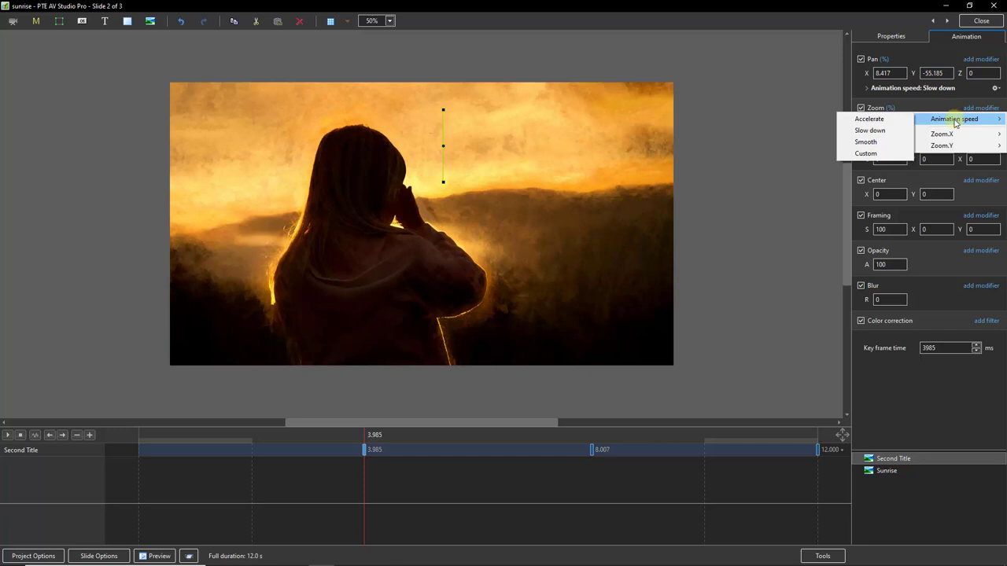
left_click(876, 133)
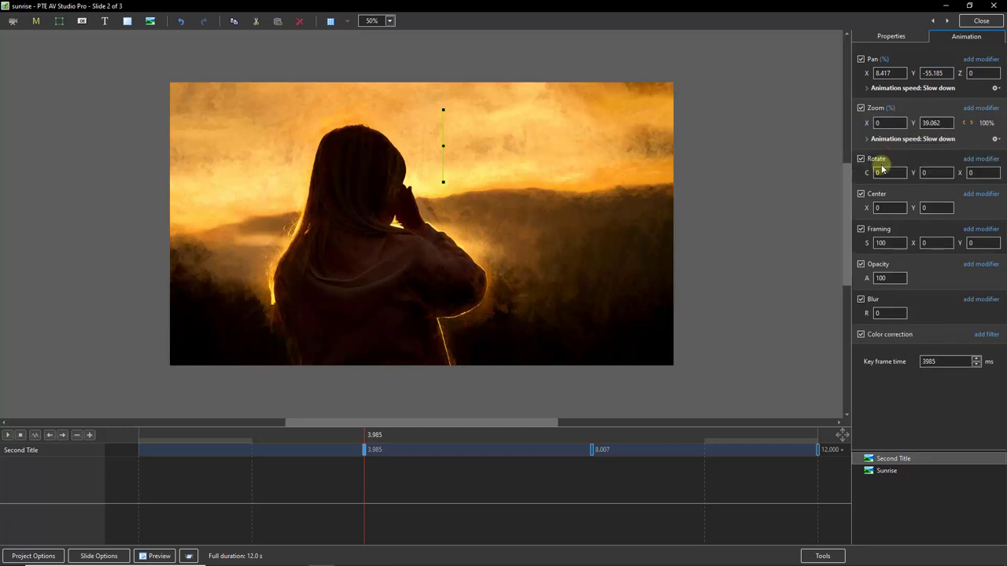
- Play the title animation to preview the easing, then undo the last change
left_click(880, 172)
left_click(7, 436)
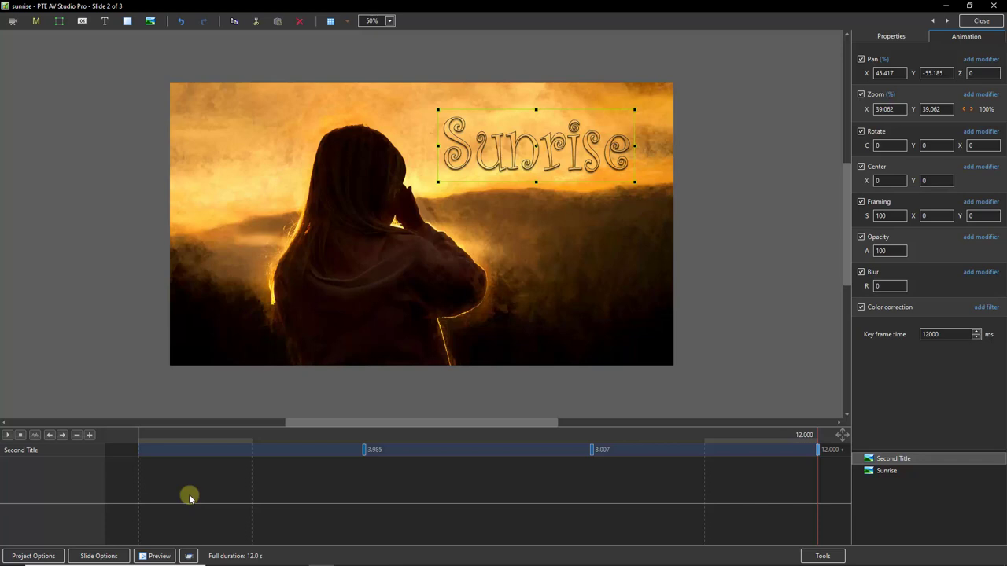
key("ctrl+z")
- Change the Sunrise slide's duration from 12 to 16 seconds in Slide Options
left_click(95, 556)
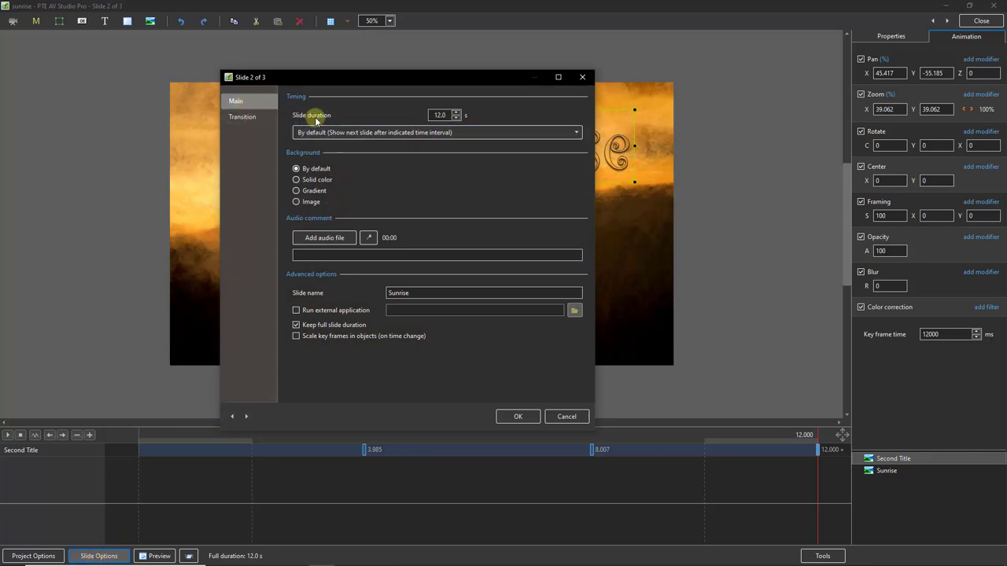
double_click(445, 115)
left_click(517, 416)
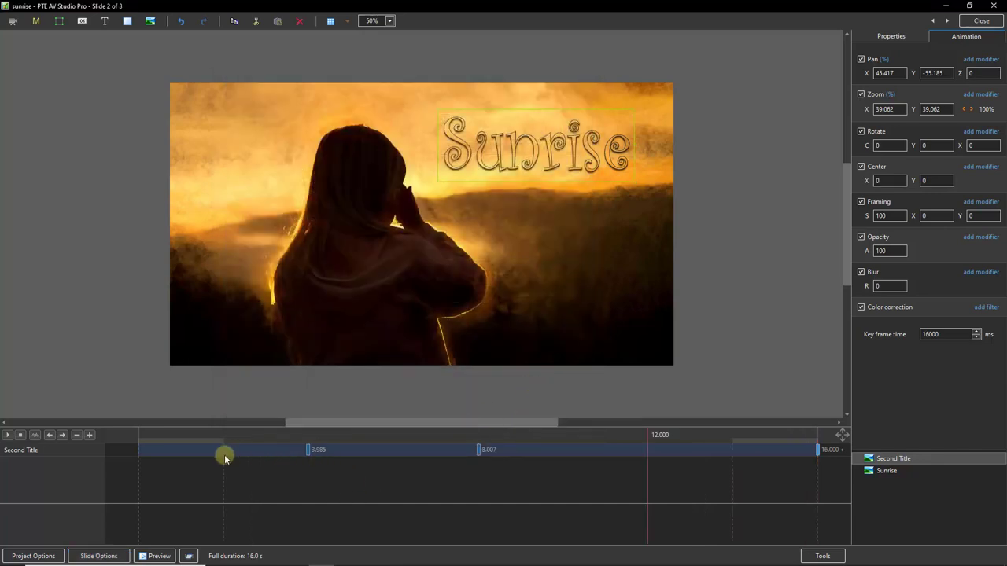
- Scrub the title's stretch-in, then drag the final keyframe from 16.000 s earlier
left_click(298, 459)
mouse_move(309, 464)
left_mouse_down()
mouse_move(454, 472)
mouse_move(477, 451)
mouse_move(519, 454)
left_mouse_up()
left_click(479, 449)
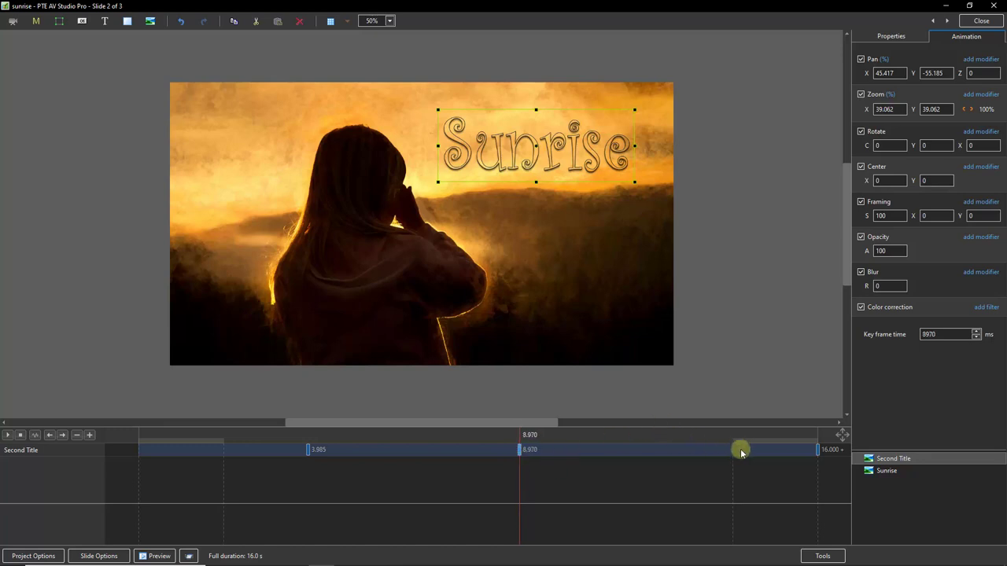
left_click(817, 453)
left_click_drag(818, 454, 634, 464)
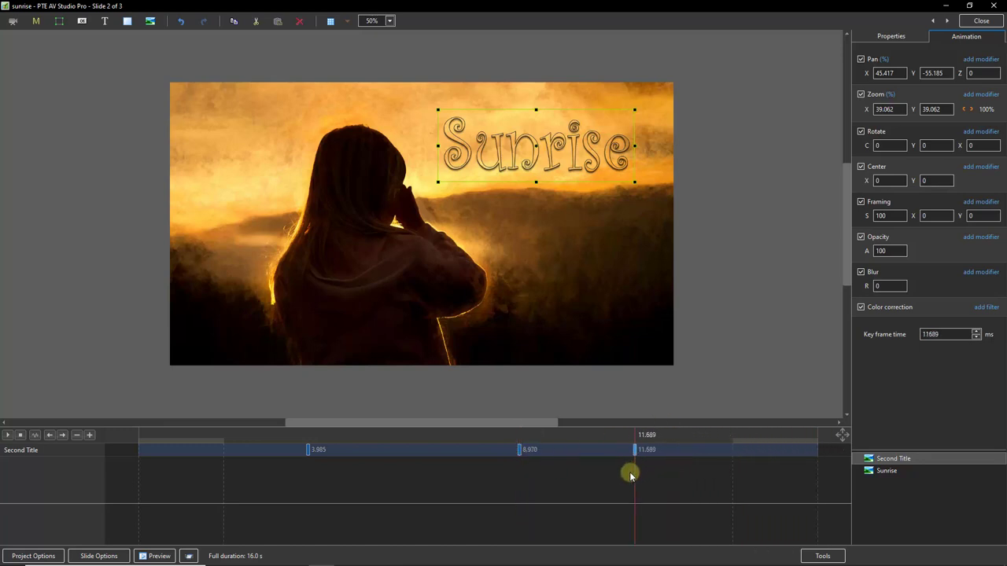
- Scrub from the 3.985 s keyframe past 8.970 s, landing on the 11.689 s keyframe
left_click(307, 455)
left_click_drag(306, 466, 519, 482)
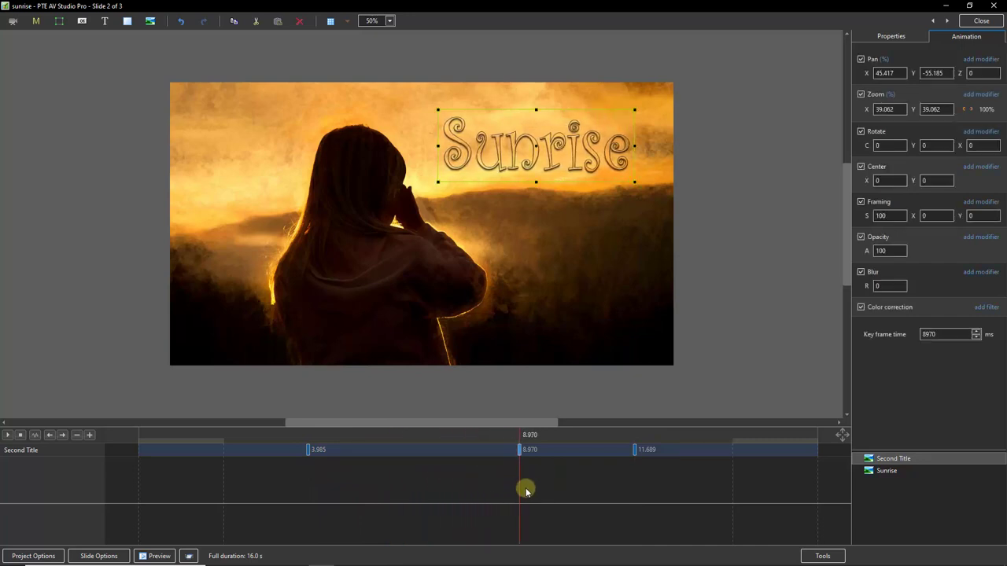
left_click_drag(519, 481, 604, 492)
left_click(636, 452)
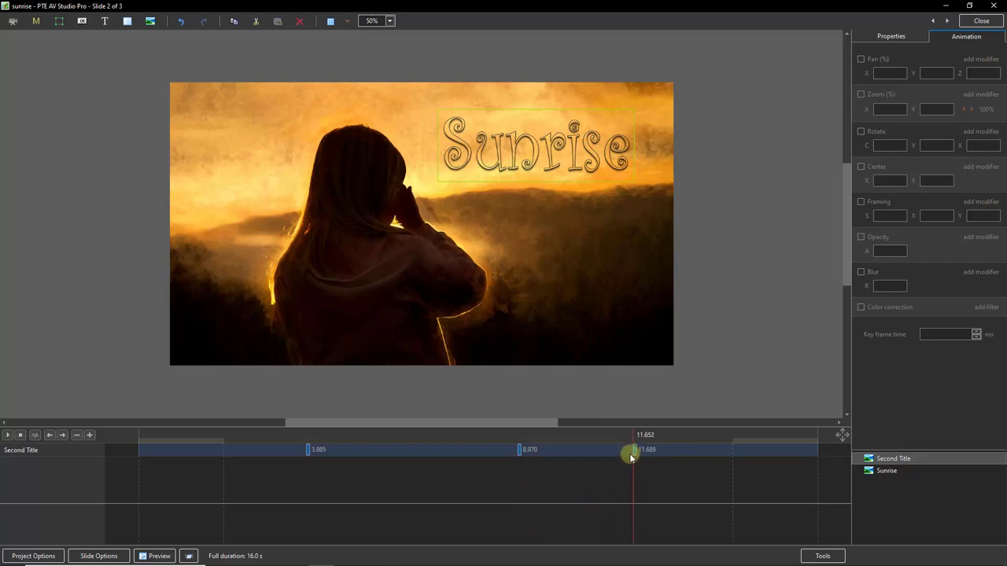
- Move the keyframe to 11.145 s and add a ~12.3 s keyframe with opacity 0
left_click_drag(635, 452, 613, 455)
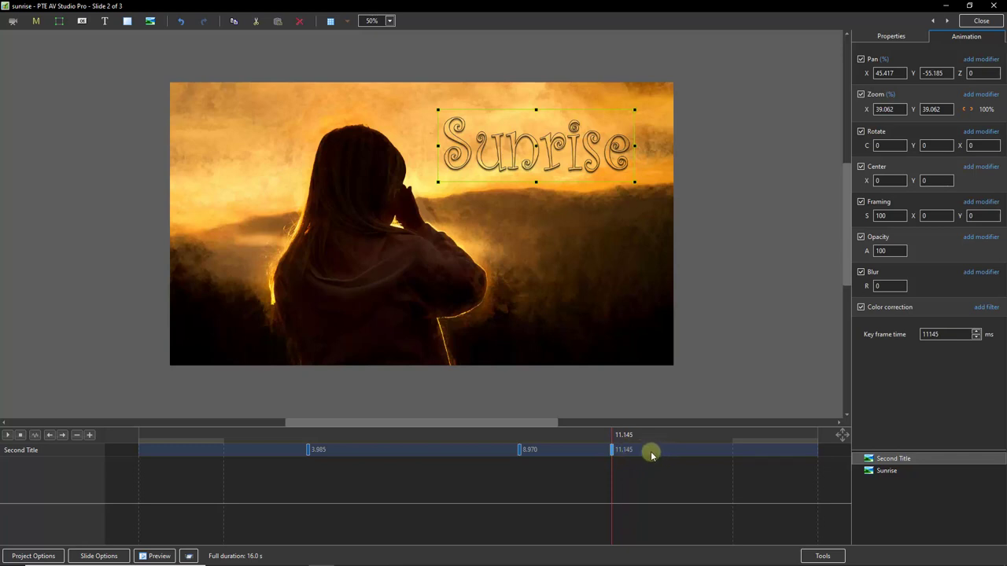
key("Insert")
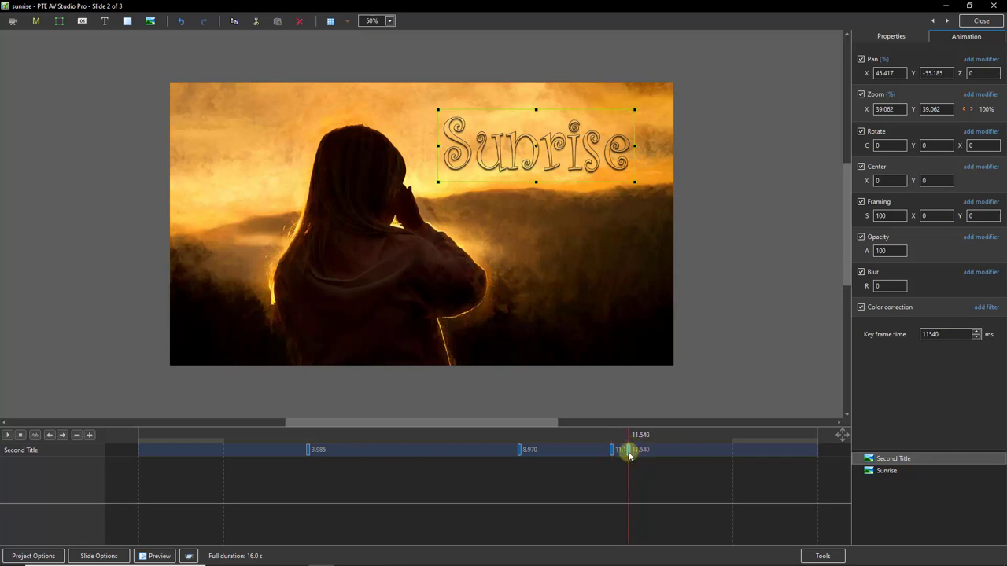
left_click_drag(628, 453, 661, 452)
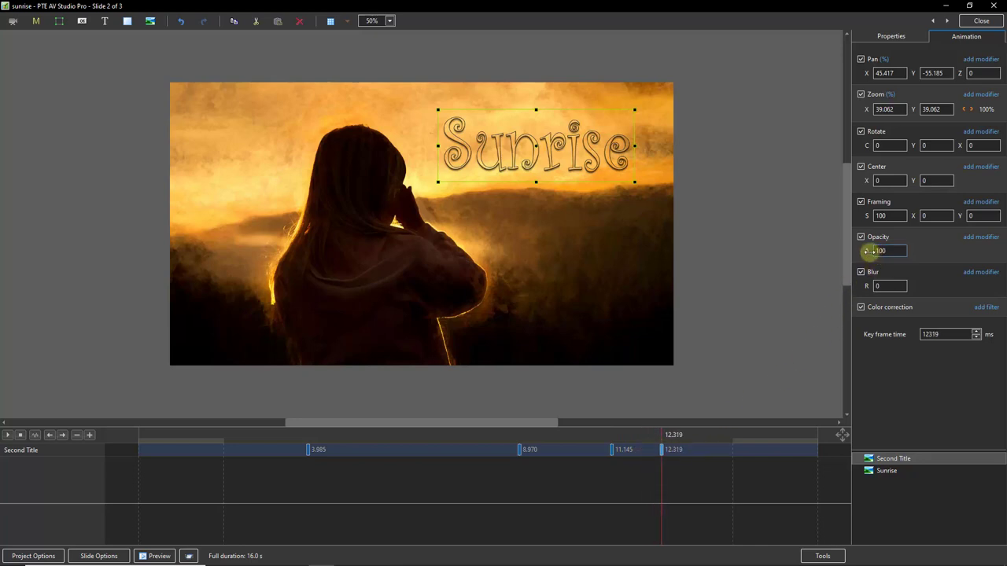
left_click(868, 250)
left_click(879, 256)
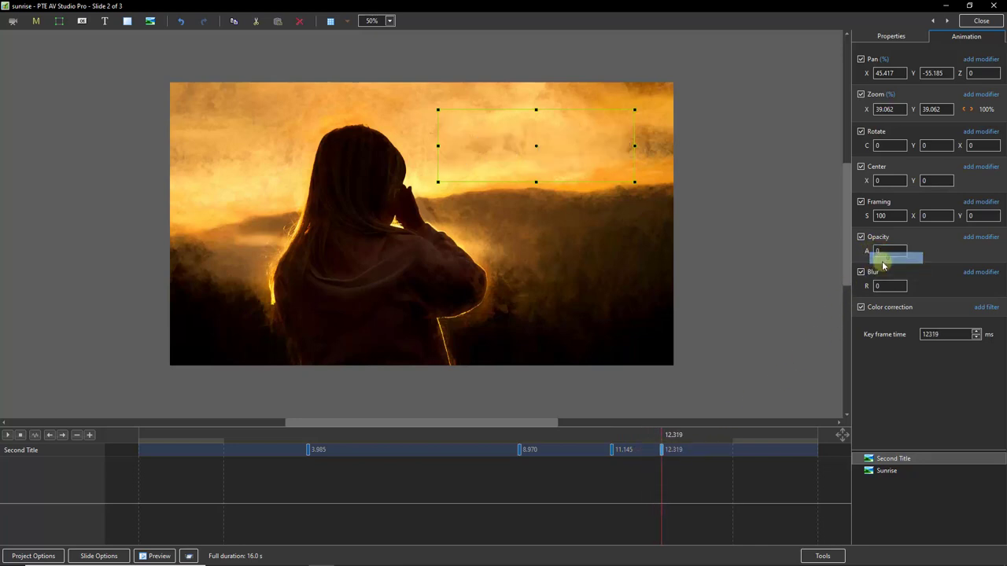
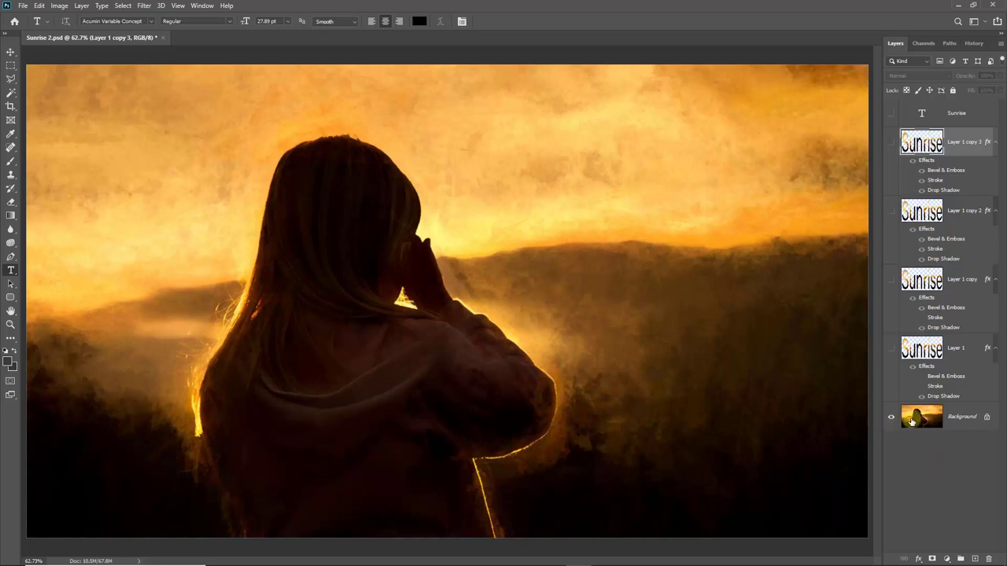
- Compare the Sunrise title variants, leaving only Layer 1 copy 3's outlined title visible over the photo
left_click(891, 349)
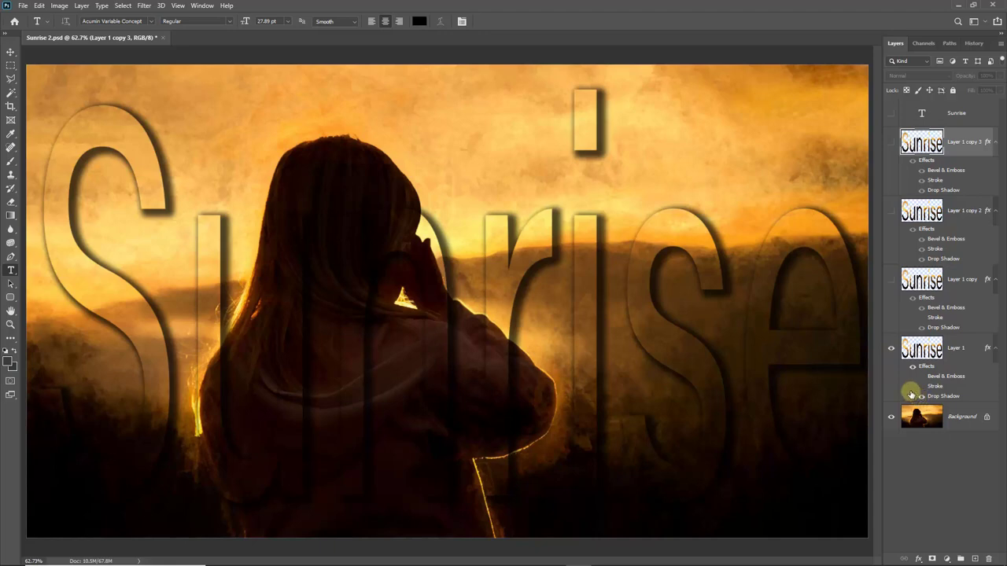
left_click(891, 279)
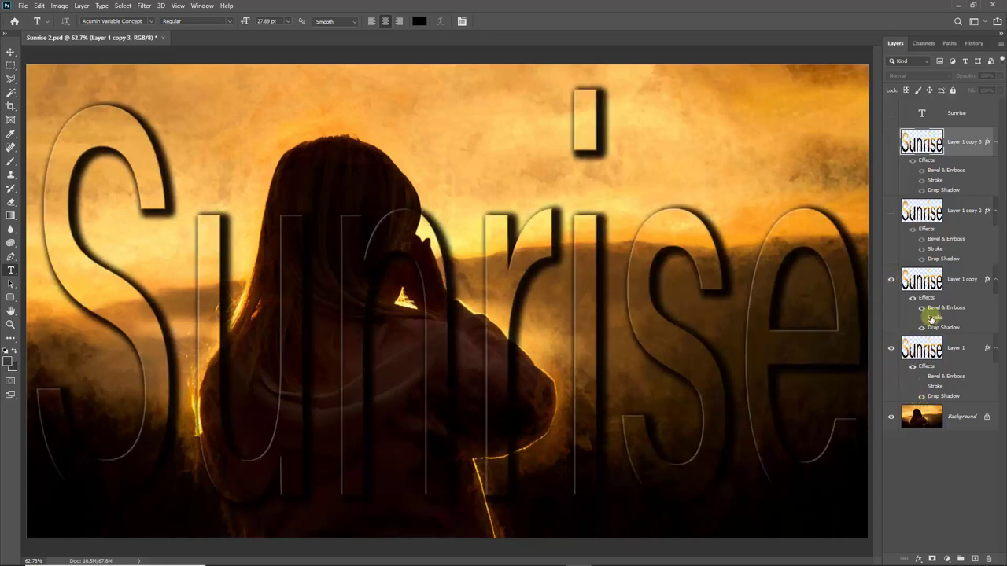
left_click(891, 212)
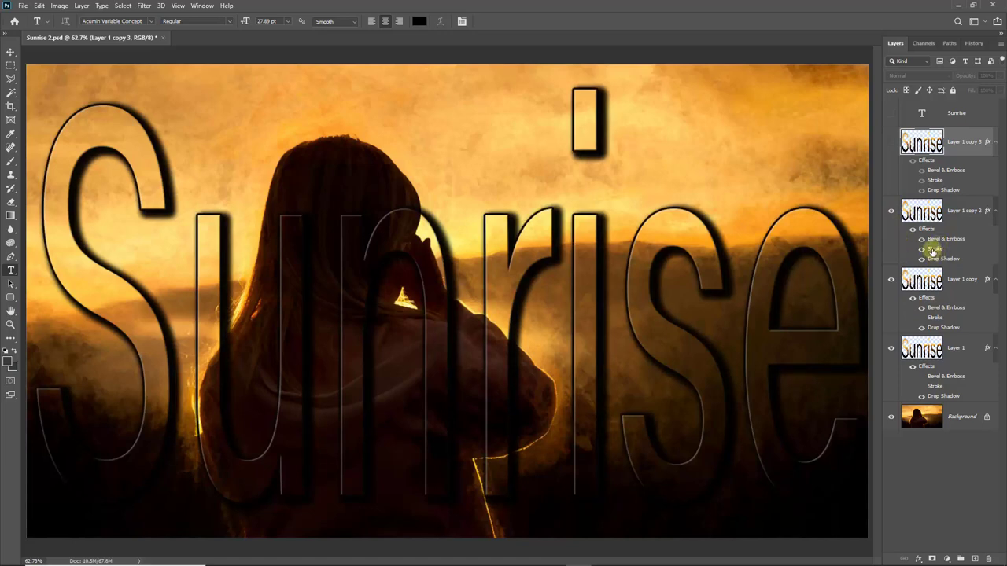
left_click(891, 211)
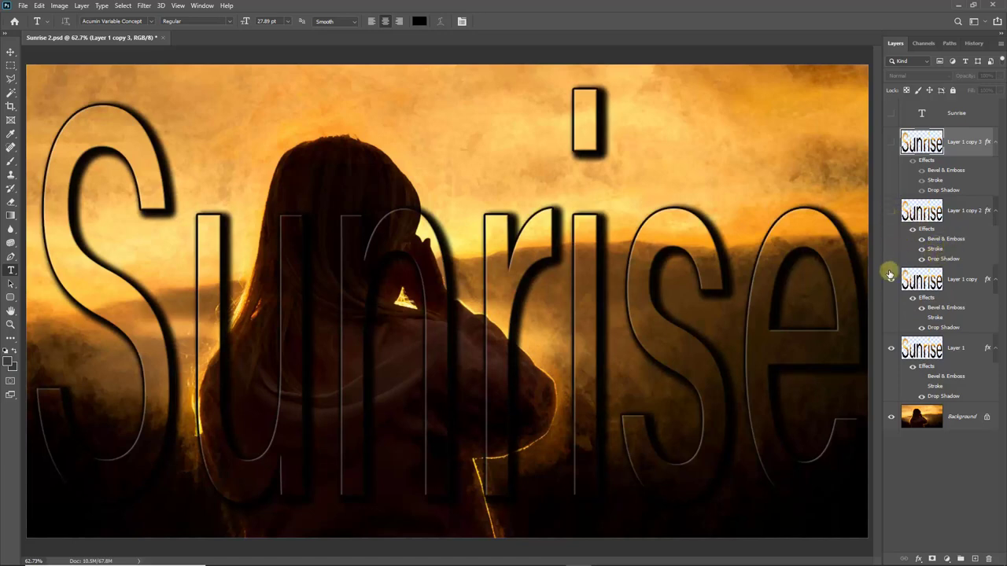
left_click(891, 348)
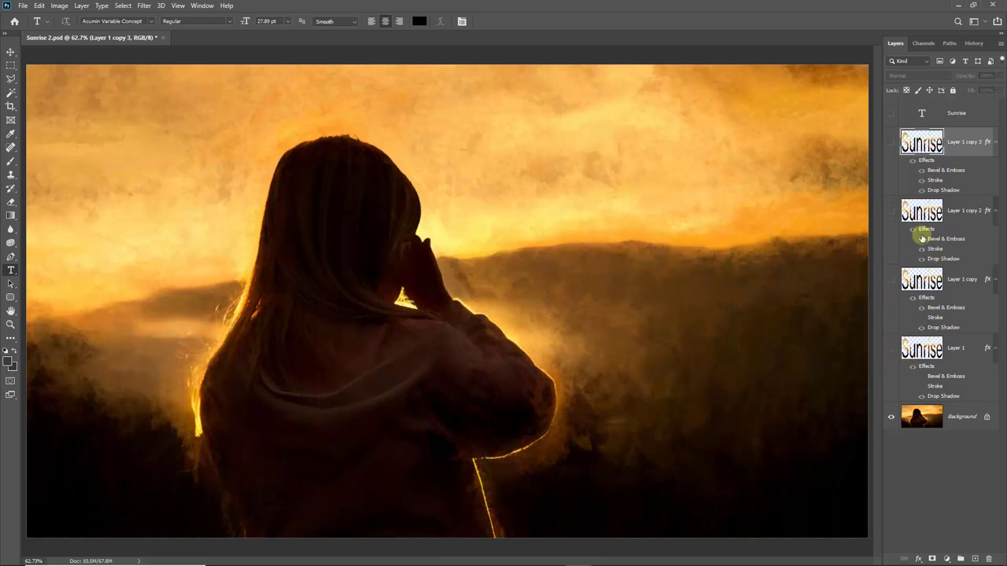
left_click(890, 142)
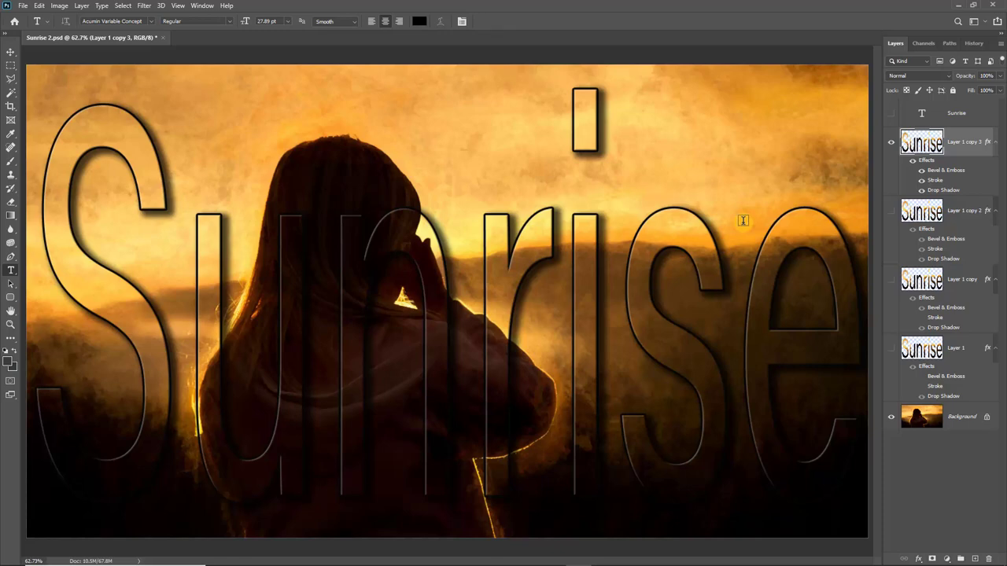
- Apply Hue/Saturation with Hue -26 to the Layer 1 copy 3 title letters
key("ctrl+u")
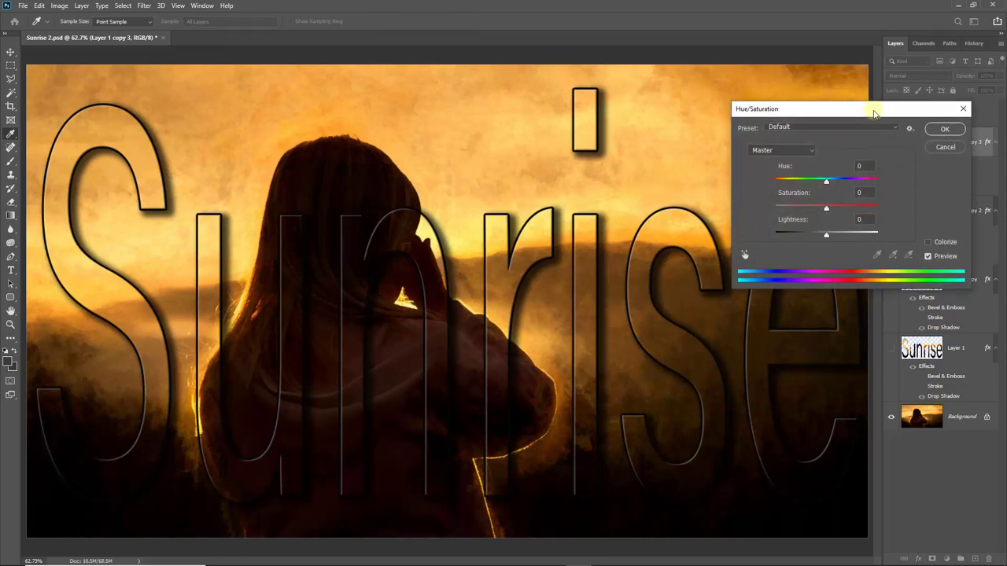
left_click_drag(870, 110, 431, 80)
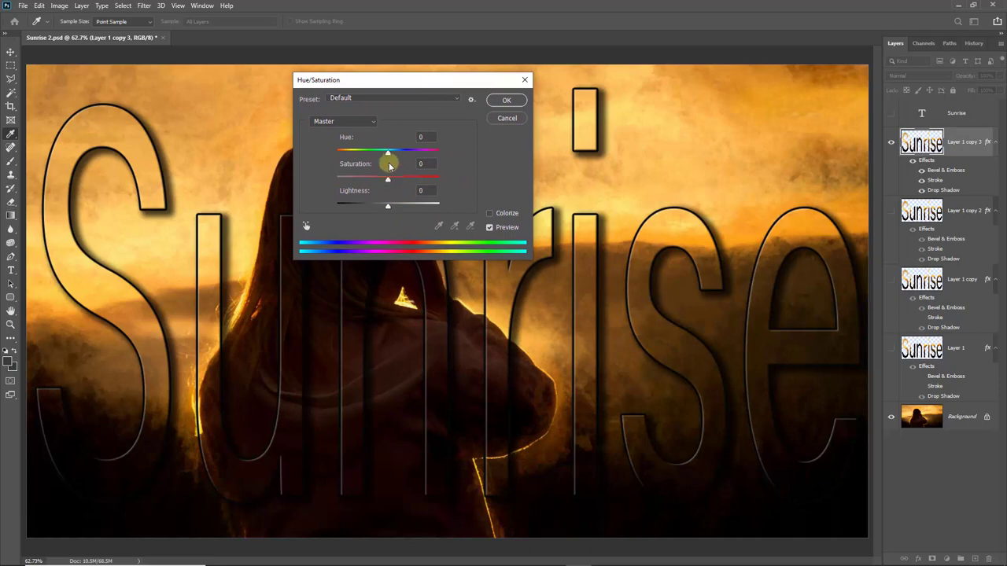
left_click_drag(388, 157, 379, 158)
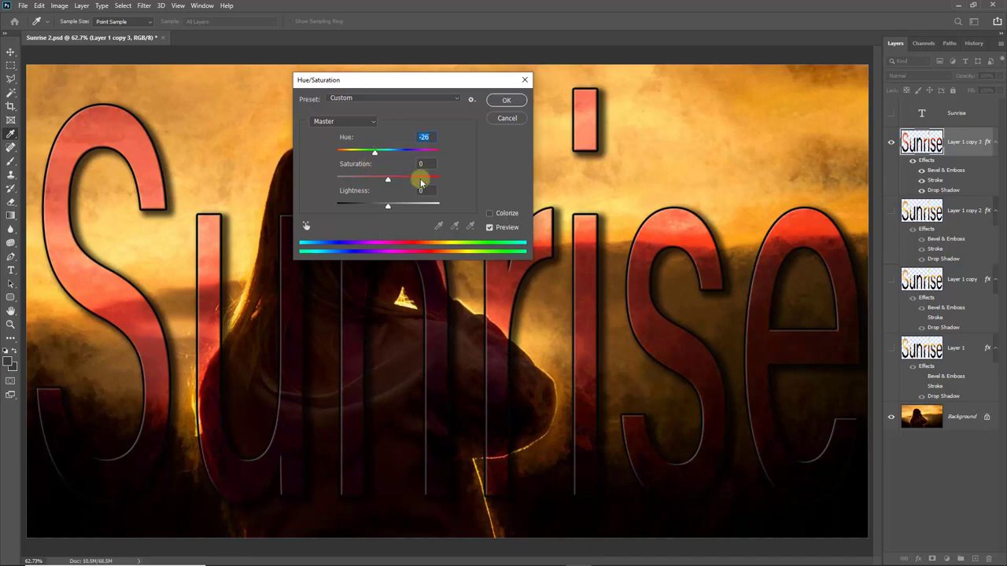
left_click(505, 101)
key("t")
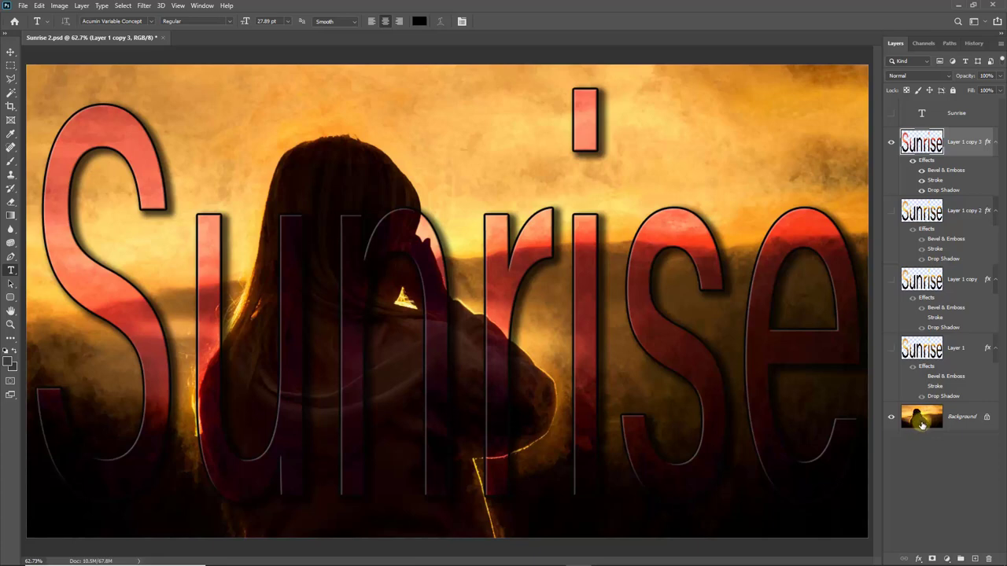
- Duplicate the Background layer and move Background copy directly below Layer 1 copy 3
left_click(969, 419)
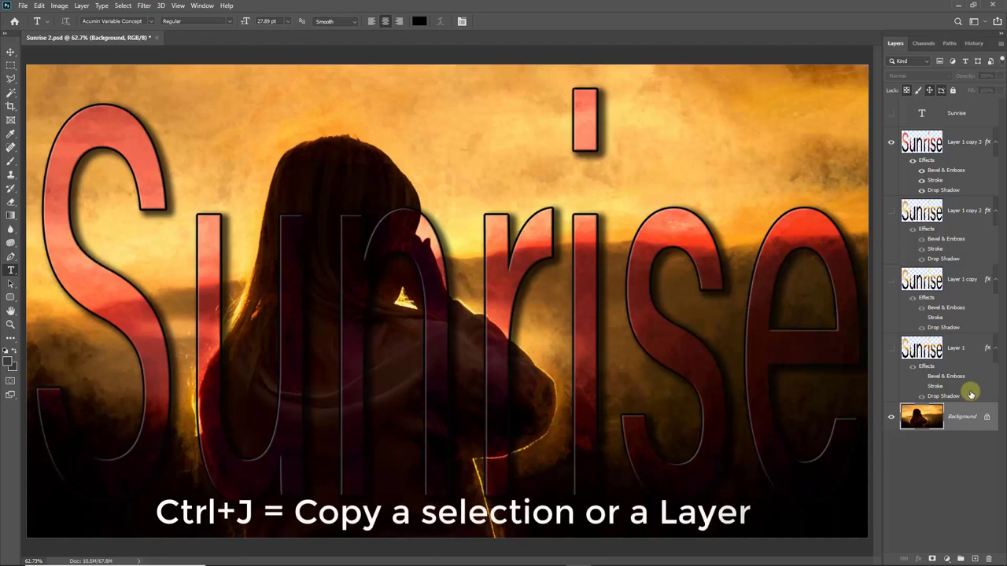
key("ctrl+j")
left_click_drag(920, 416, 909, 175)
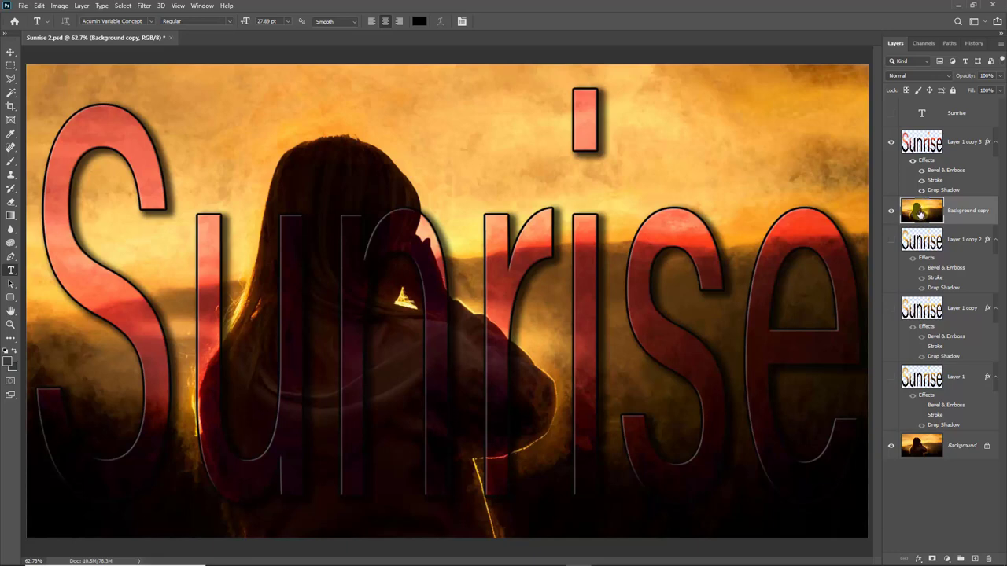
left_click(146, 7)
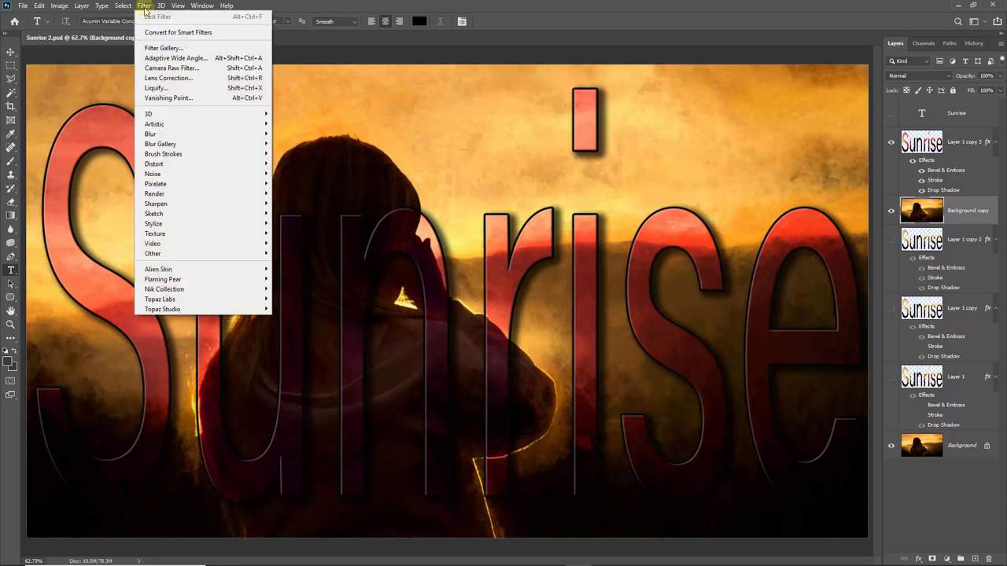
- Apply a Camera Raw Filter to Background copy with Saturation -99, Clarity +24 and Dehaze +6
left_click(170, 68)
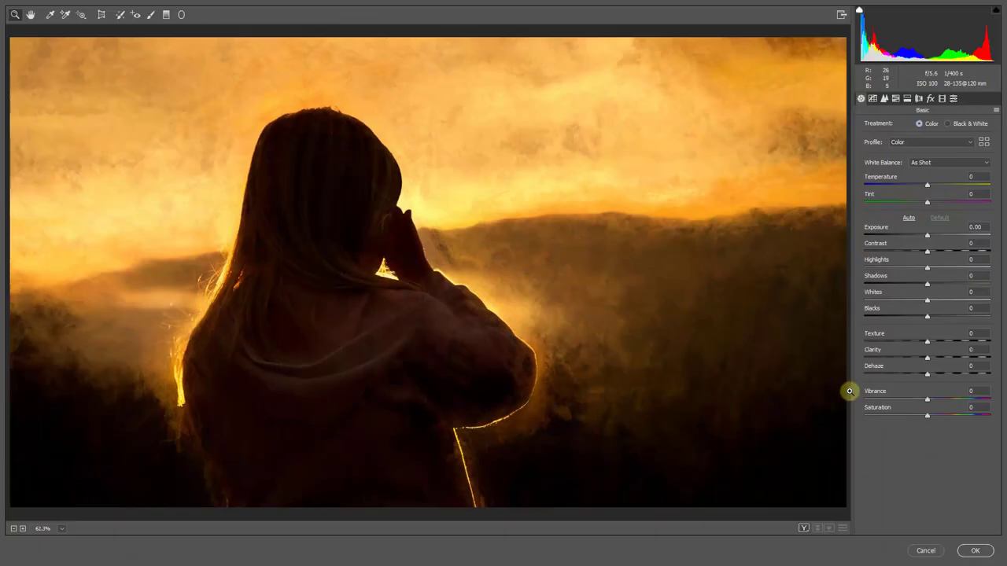
left_click(868, 416)
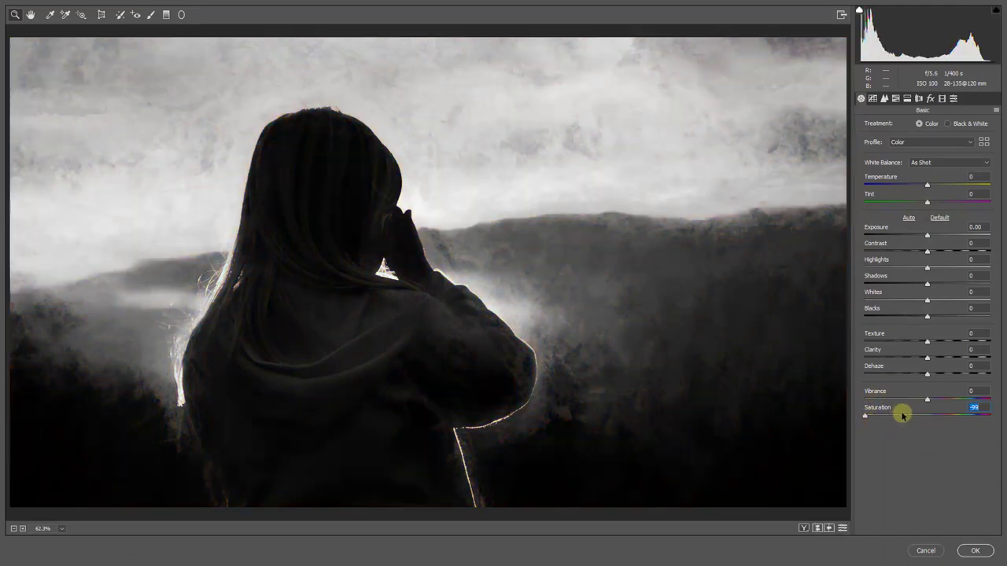
left_click(944, 358)
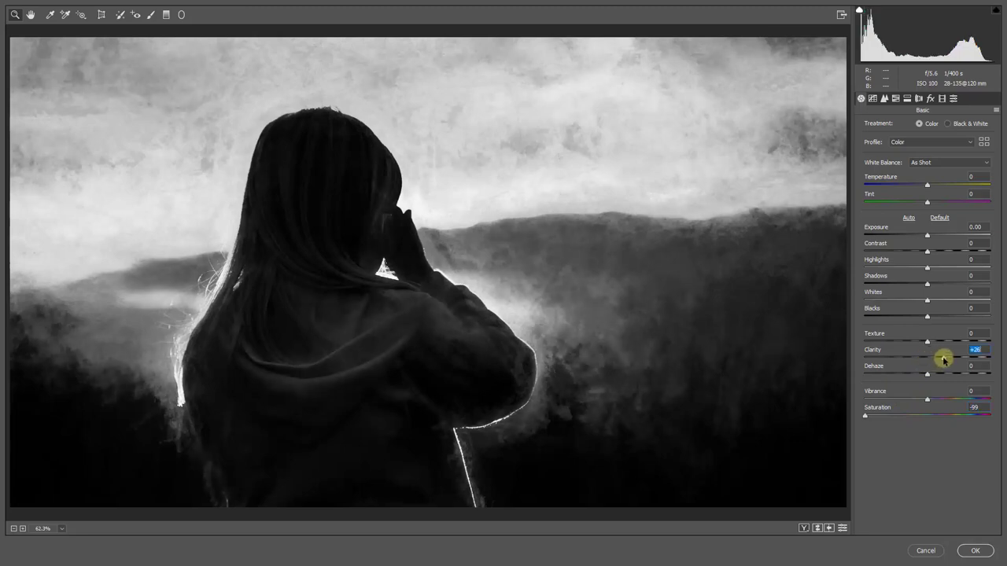
left_click(931, 374)
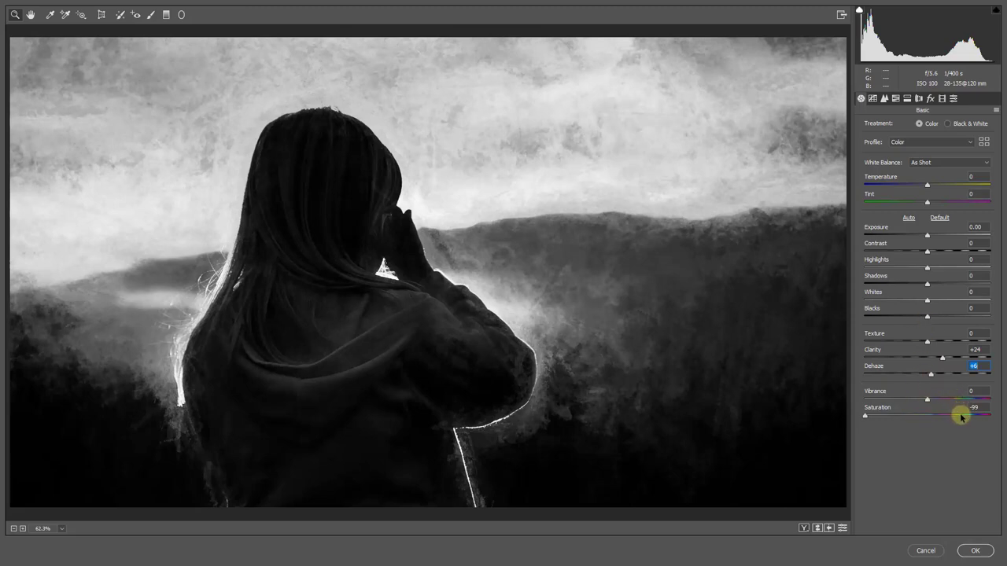
left_click(975, 552)
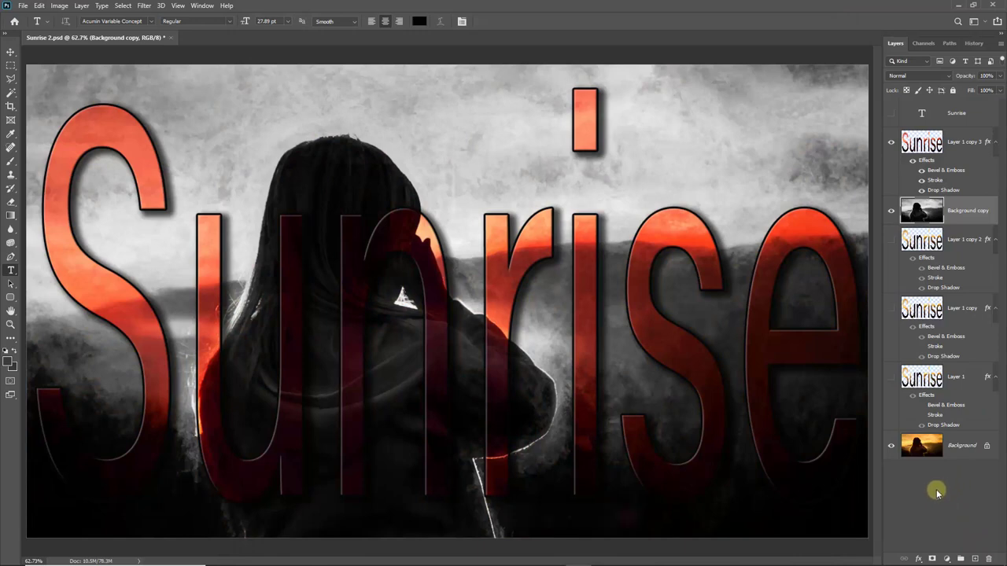
- Duplicate Background again, hide Background copy and Layer 1 copy 3, and show Layer 1
left_click(959, 448)
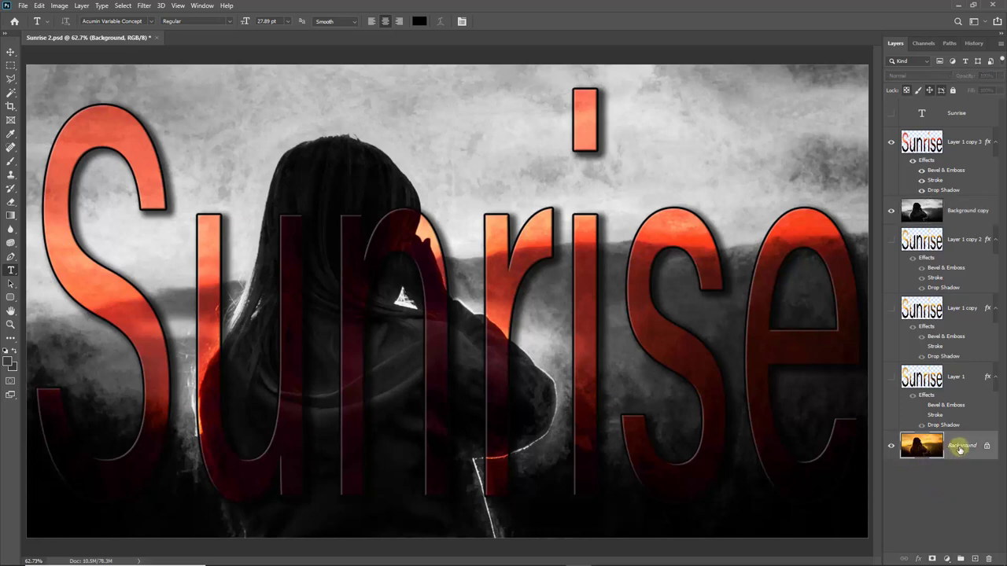
key("ctrl+j")
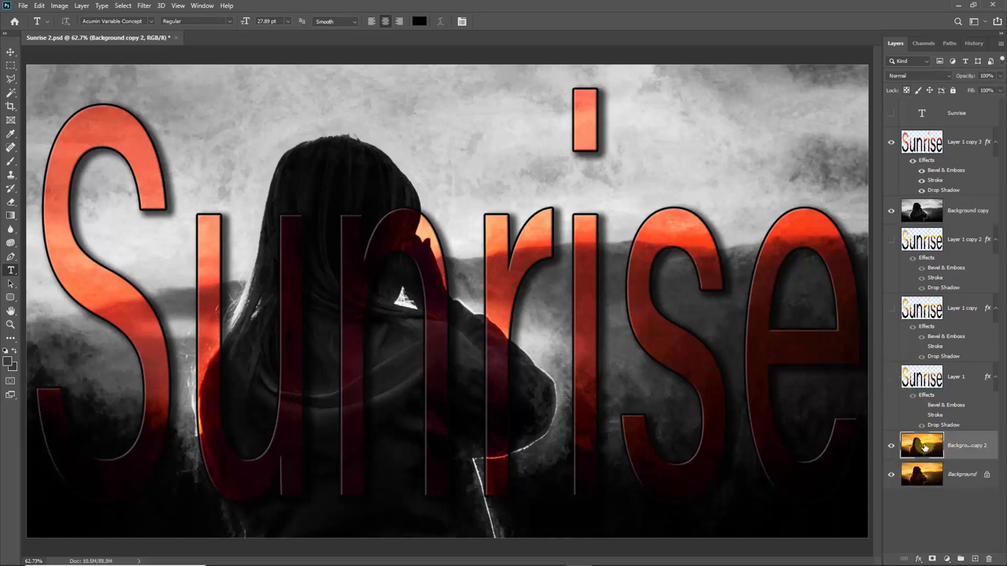
left_click(953, 445)
left_click_drag(891, 213, 891, 142)
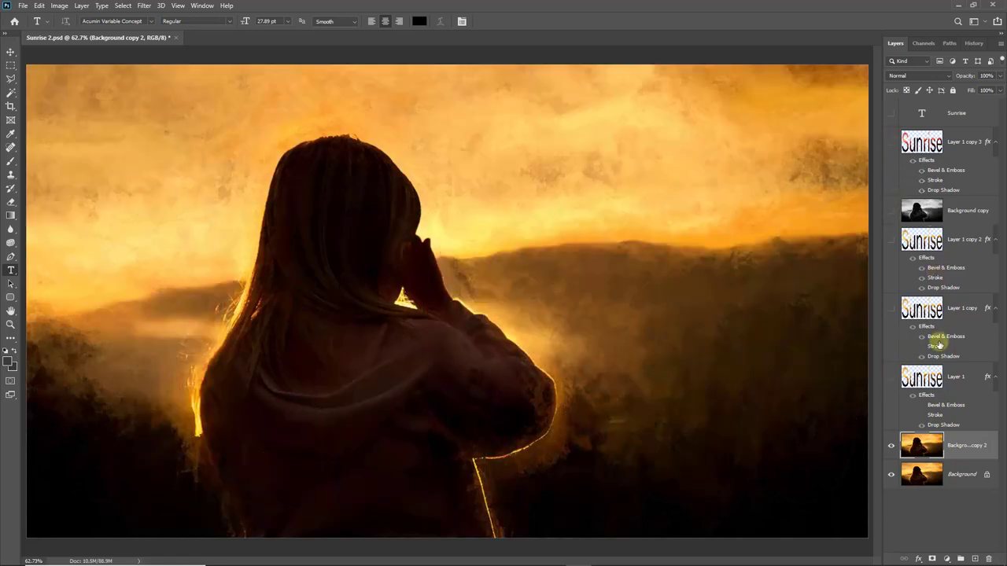
left_click(892, 380)
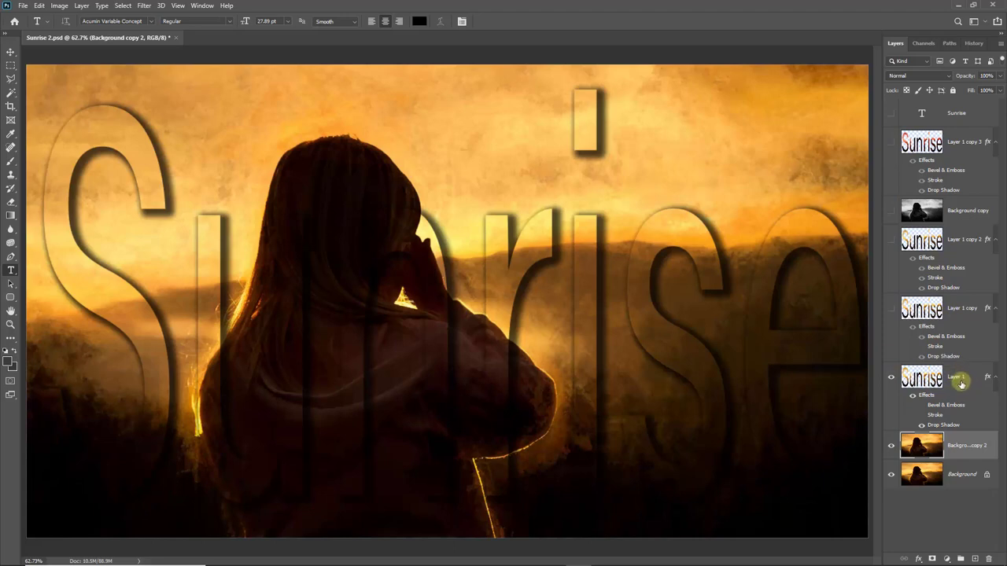
- Merge Layer 1 with Background copy 2 into a single Layer 1
left_click(961, 380, "ctrl")
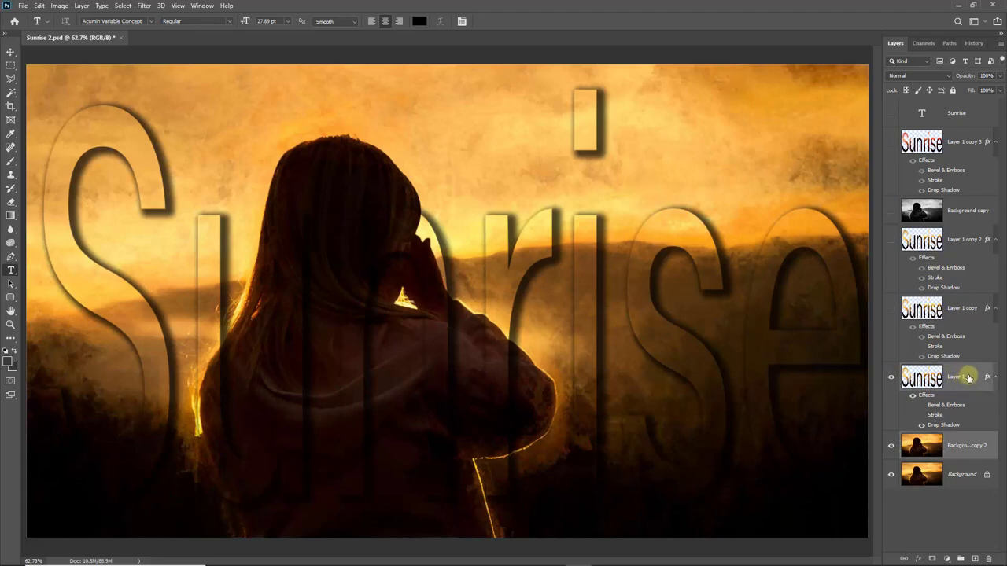
right_click(969, 378)
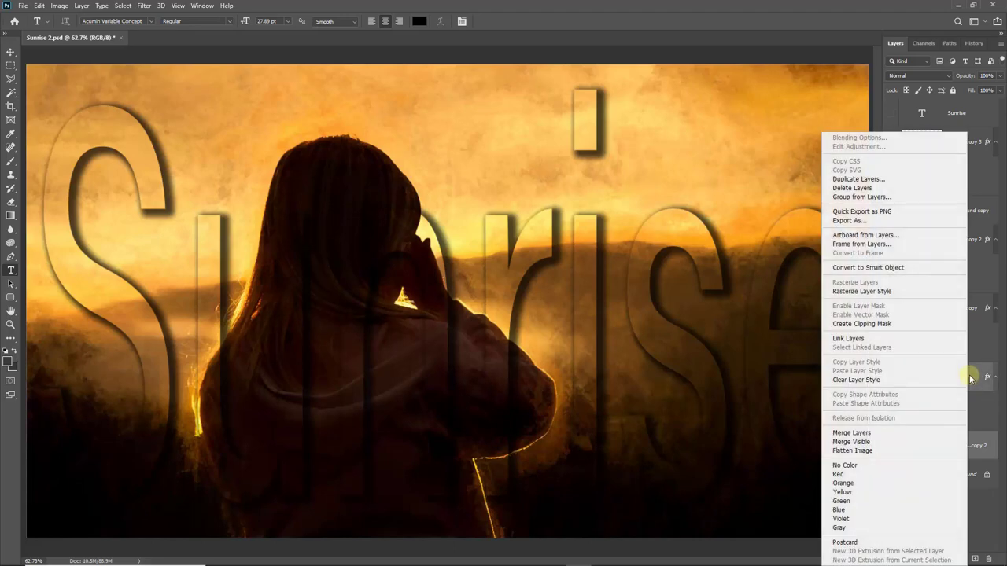
left_click(865, 435)
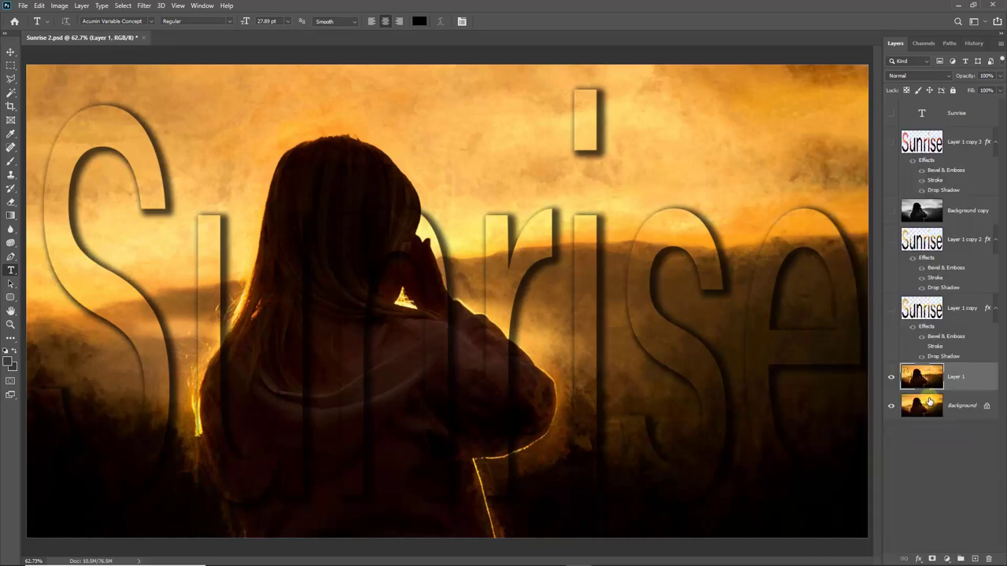
left_click(927, 406)
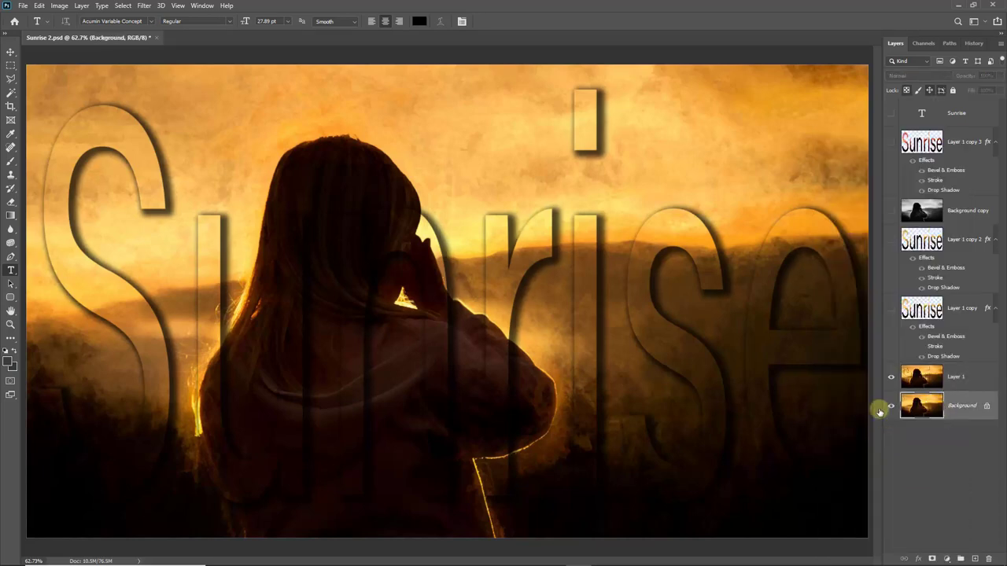
- Duplicate Background, stack it under Layer 1 copy, and merge the pair into Layer 1 copy
key("ctrl+j")
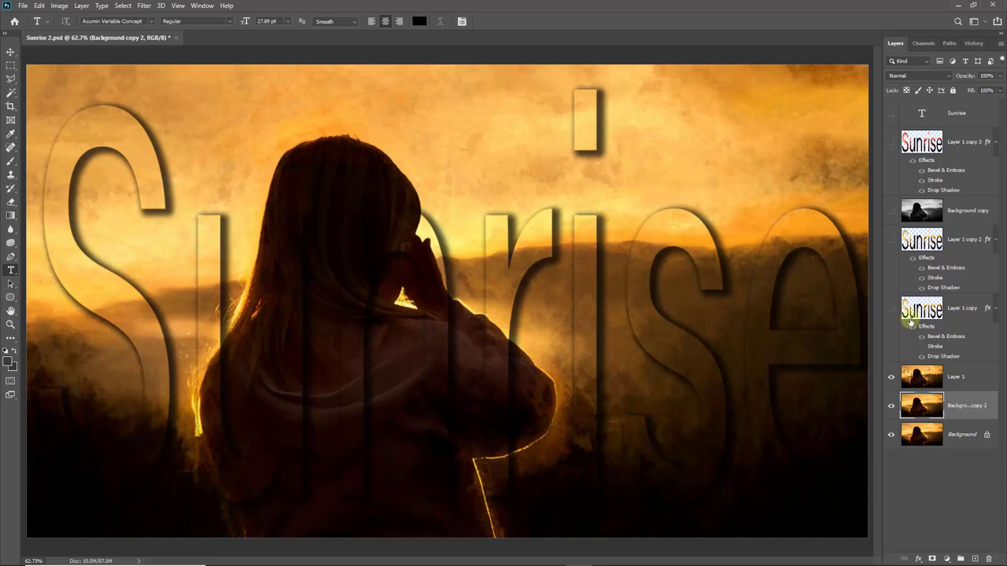
left_click_drag(917, 406, 916, 311)
left_click(891, 336)
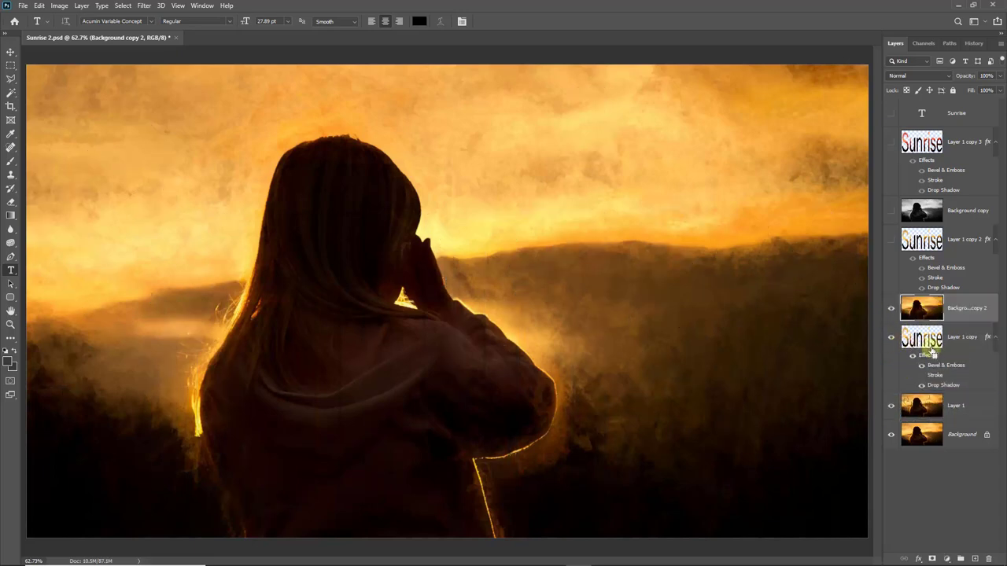
left_click_drag(921, 340, 917, 308)
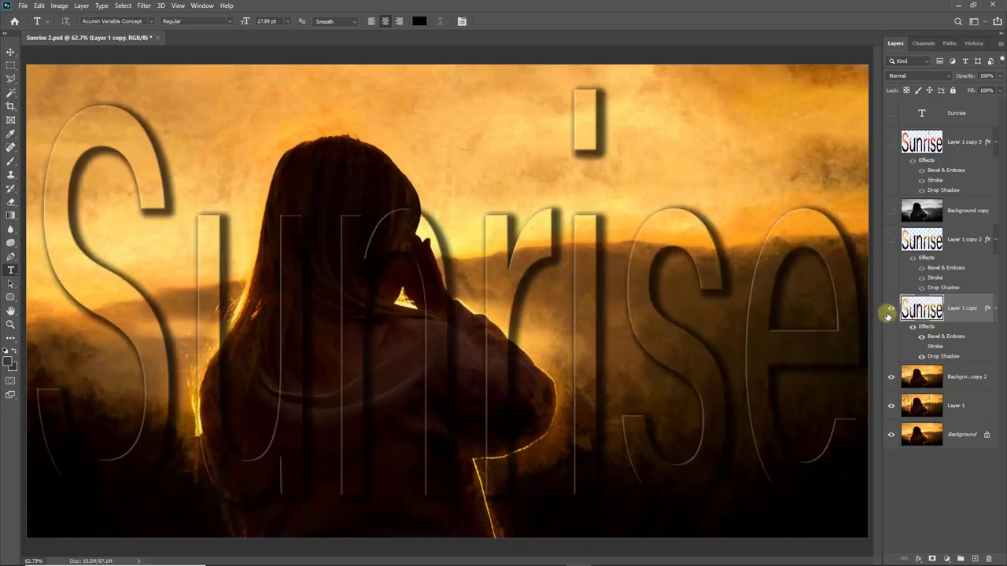
left_click(962, 374, "shift")
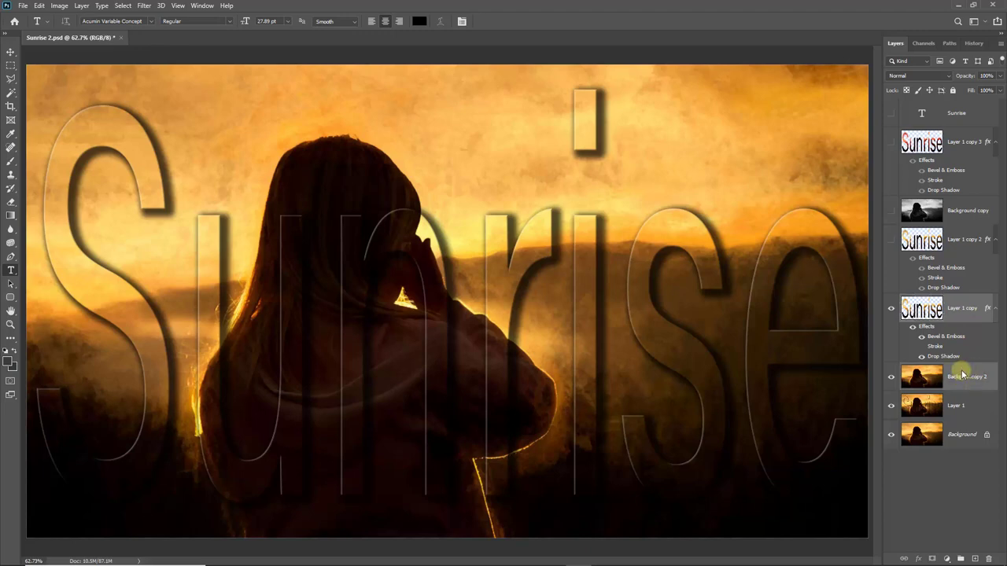
right_click(962, 375)
left_click(864, 433)
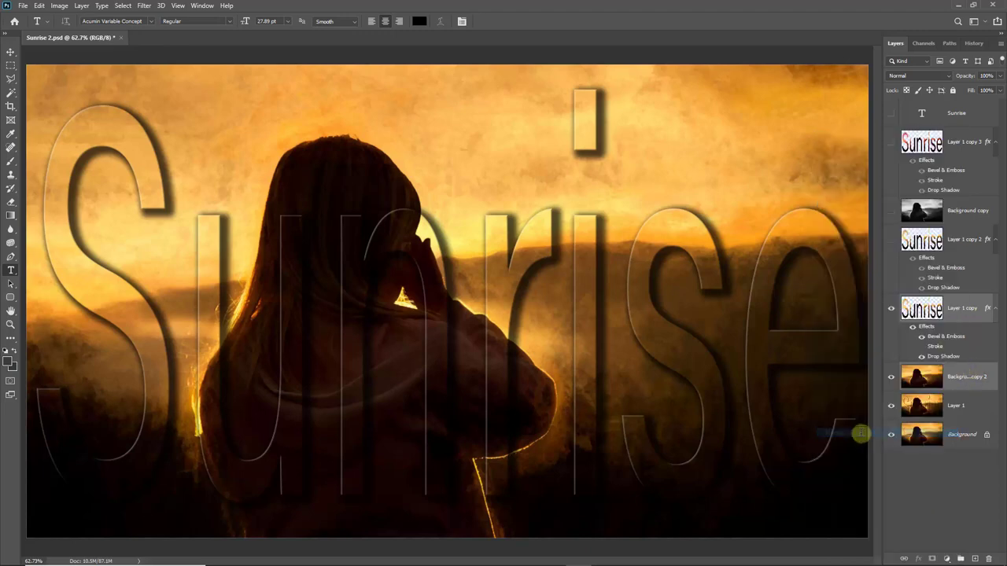
- Duplicate Background again, move it beneath Layer 1 copy 2, and merge them into Layer 1 copy 2
left_click(933, 371)
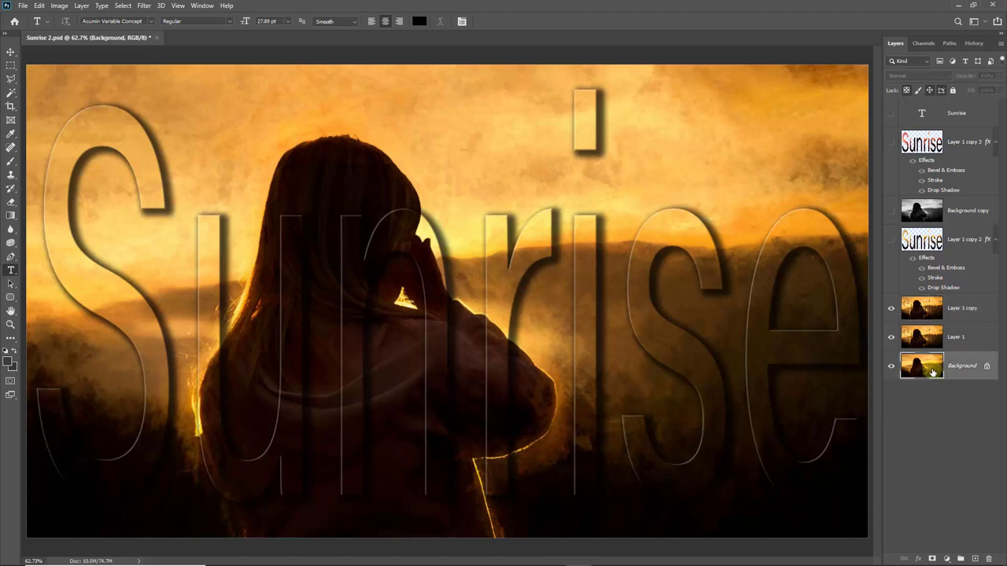
key("ctrl+j")
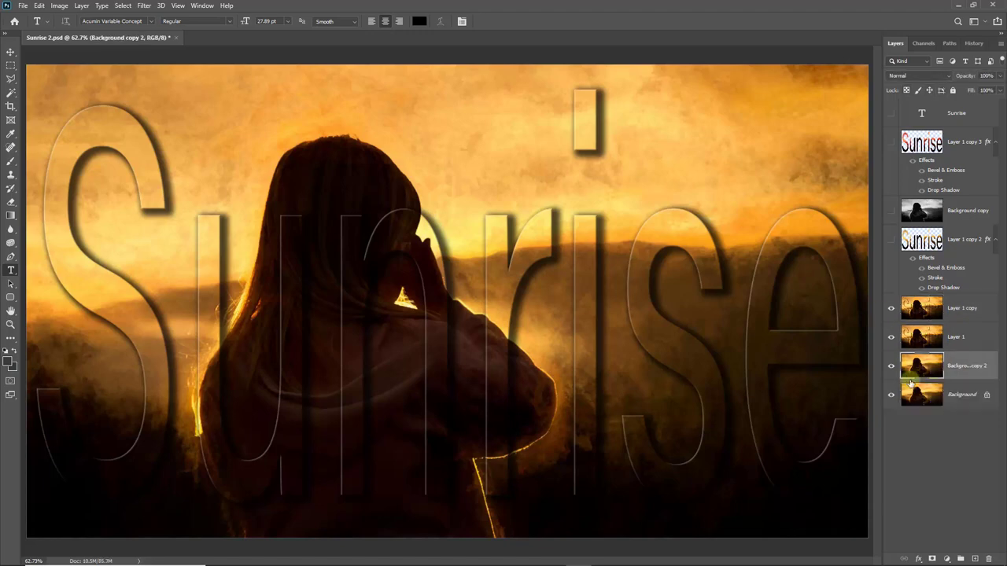
left_click_drag(927, 368, 920, 236)
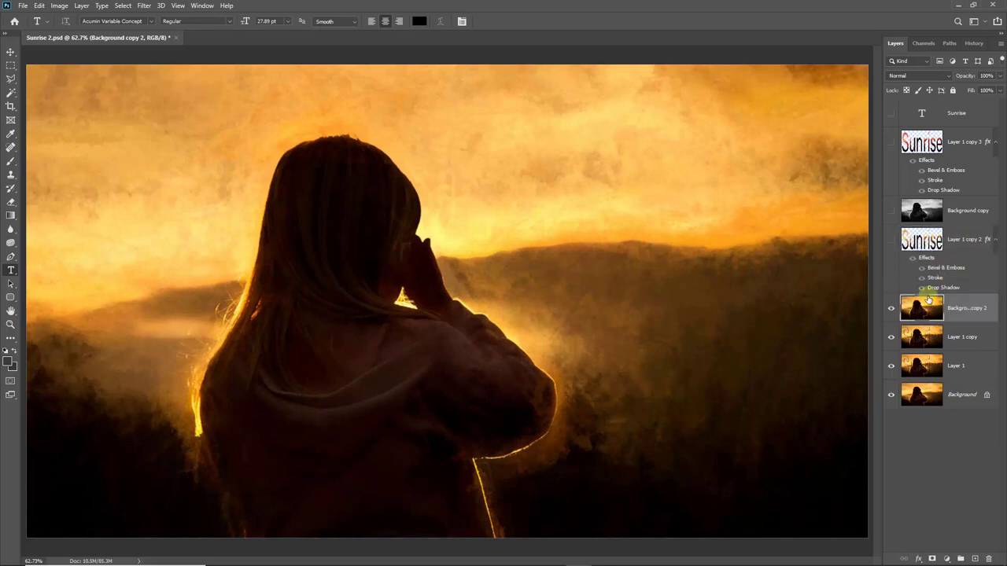
left_click(963, 244, "ctrl")
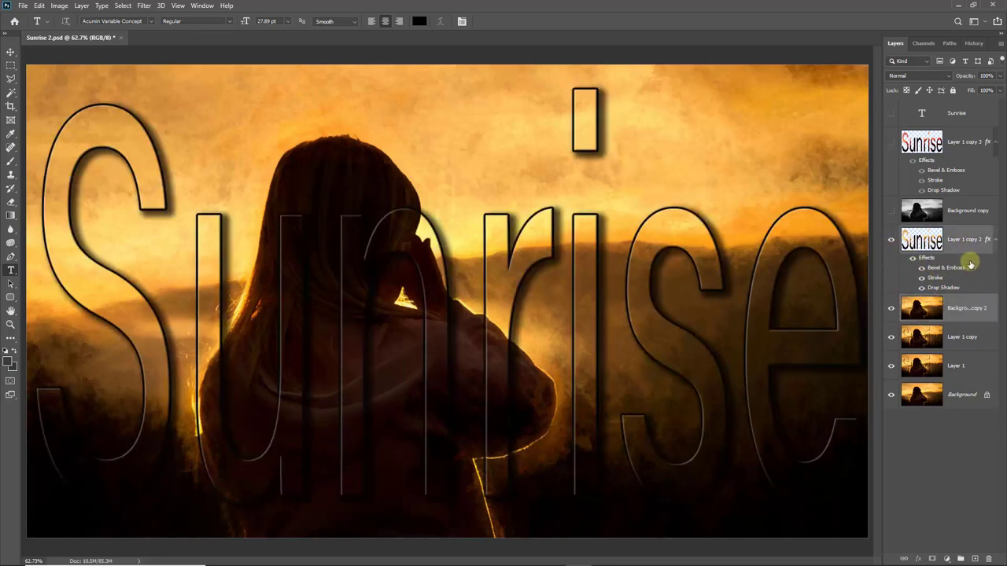
right_click(973, 306)
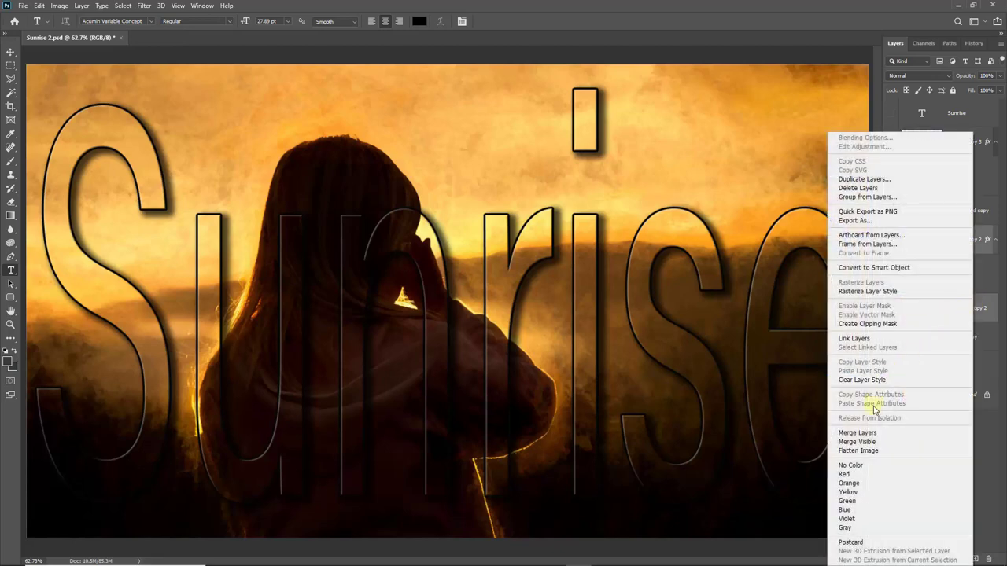
left_click(873, 433)
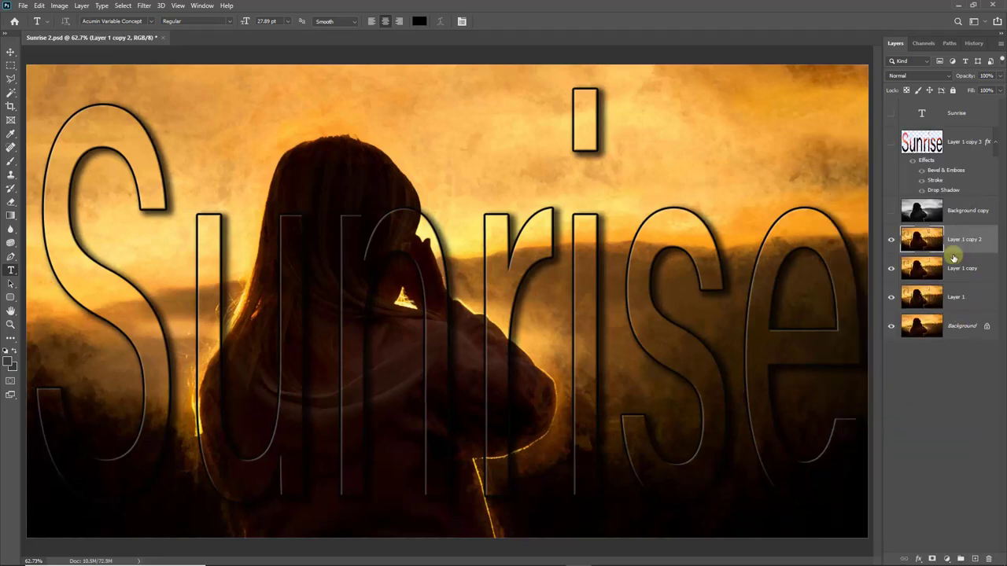
- Make Background copy and Layer 1 copy 3 visible and merge them into one Layer 1 copy 3
left_click(890, 210)
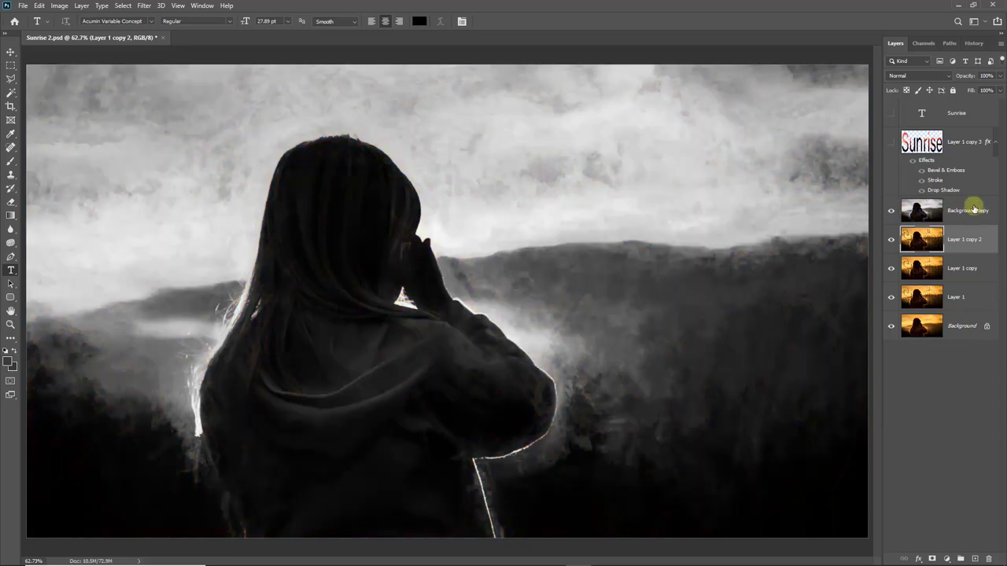
left_click(979, 217)
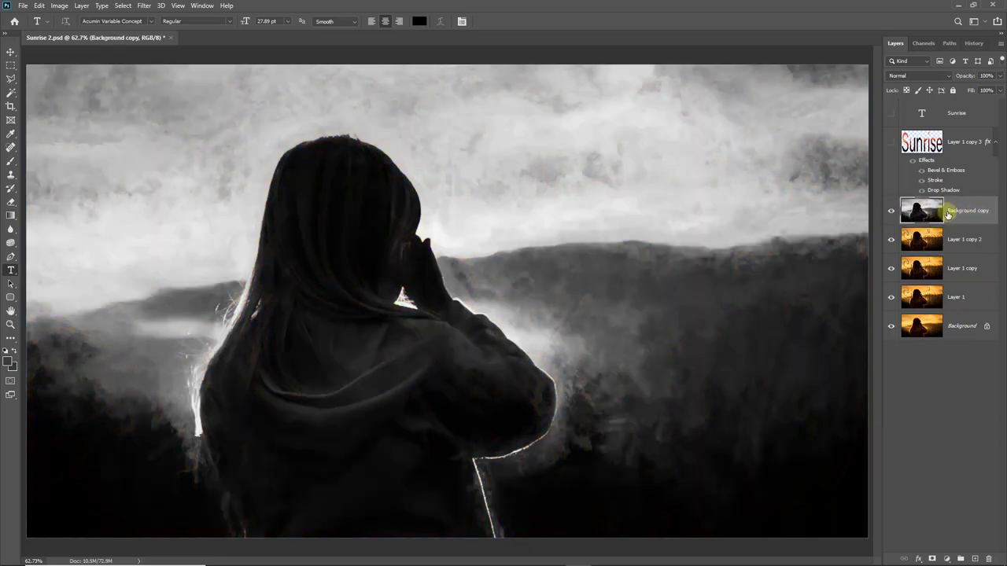
left_click(890, 143)
left_click(966, 146, "shift")
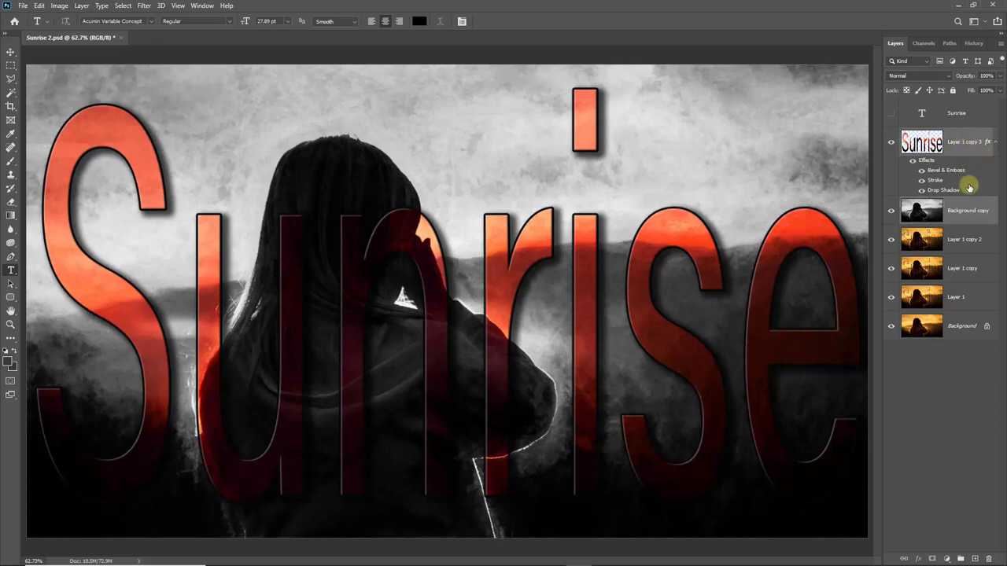
right_click(967, 209)
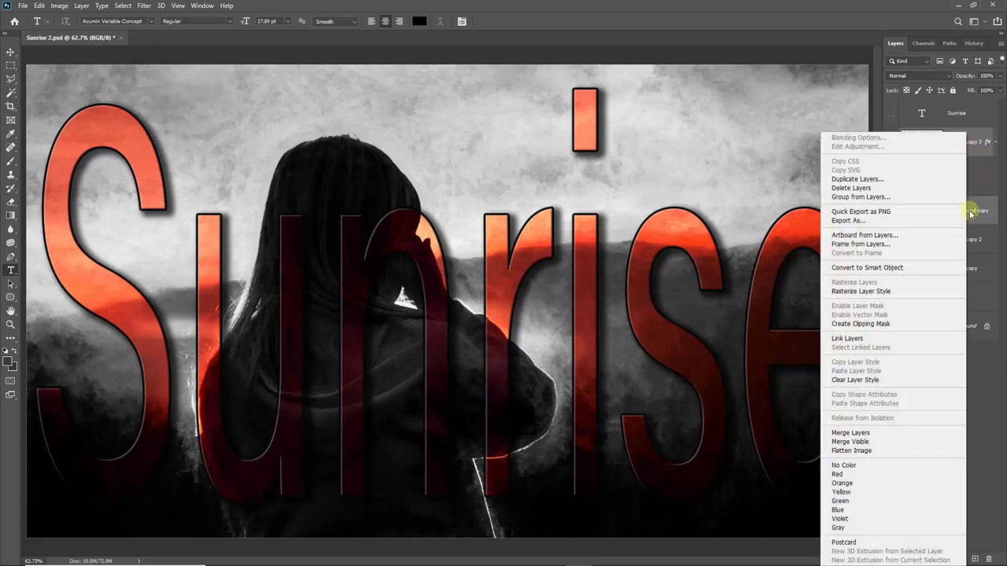
left_click(864, 434)
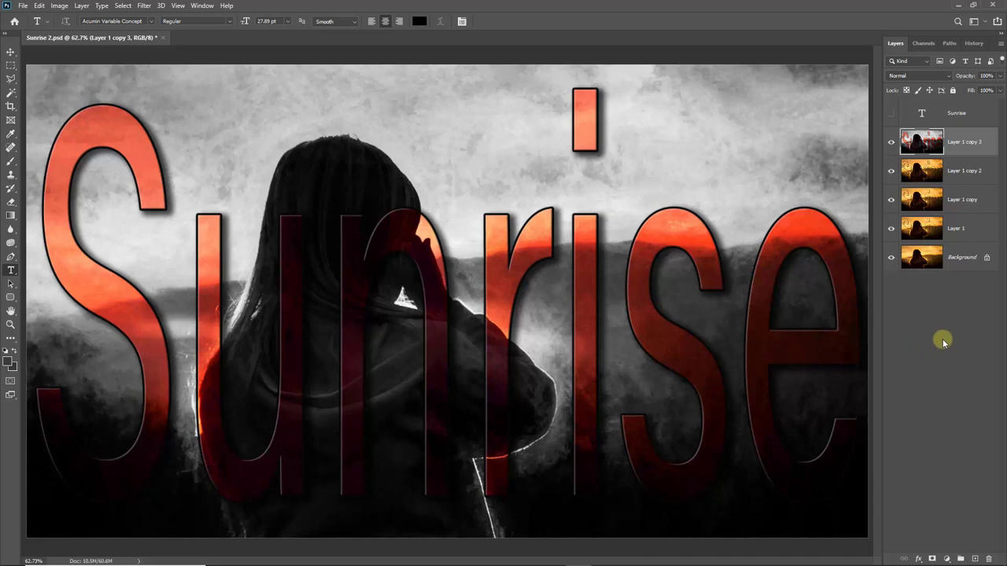
- Export the layers as quality-8 JPEGs to Pictures\Sunrise with the file prefix 'Last Title'
left_click(24, 6)
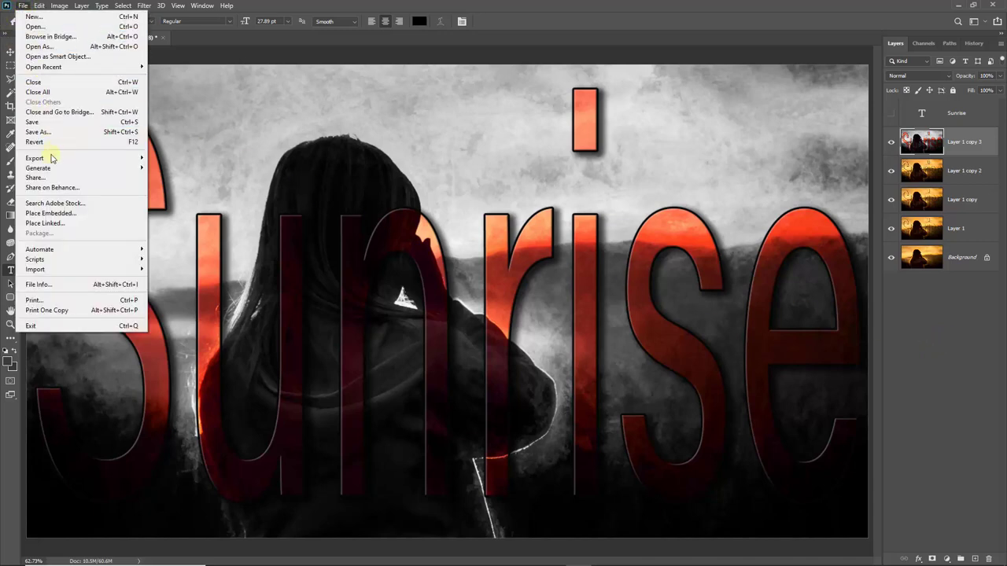
mouse_move(51, 161)
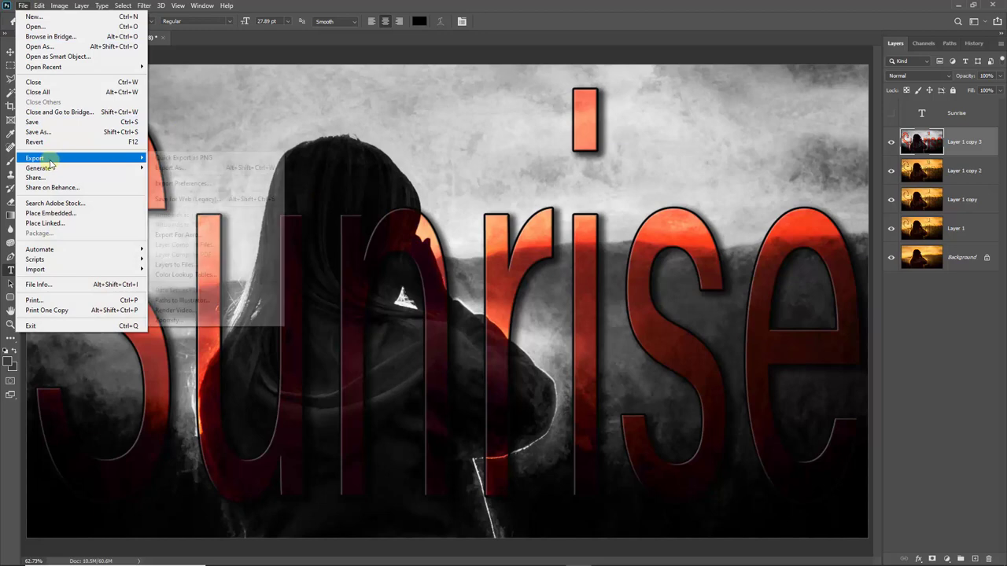
left_click(190, 265)
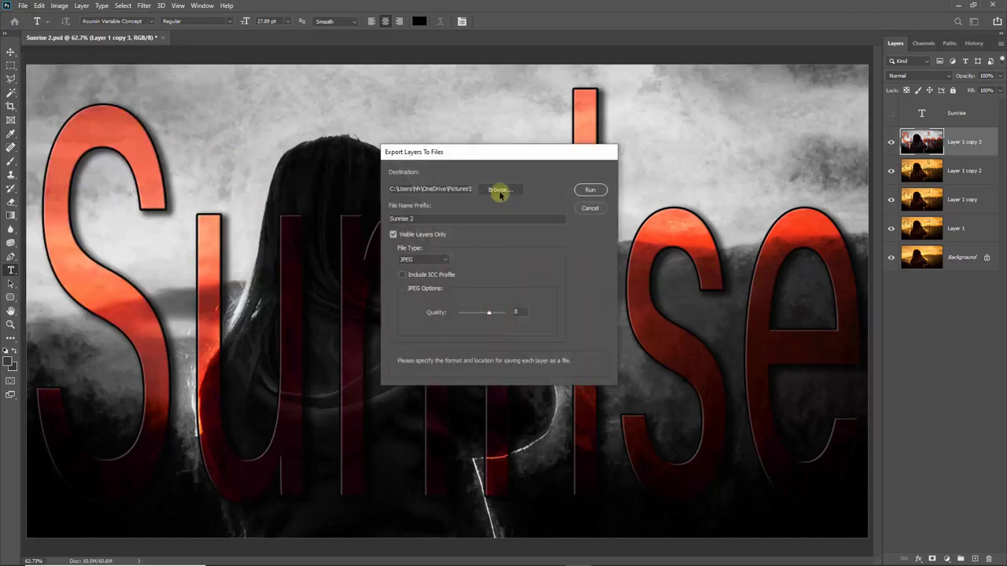
left_click(502, 190)
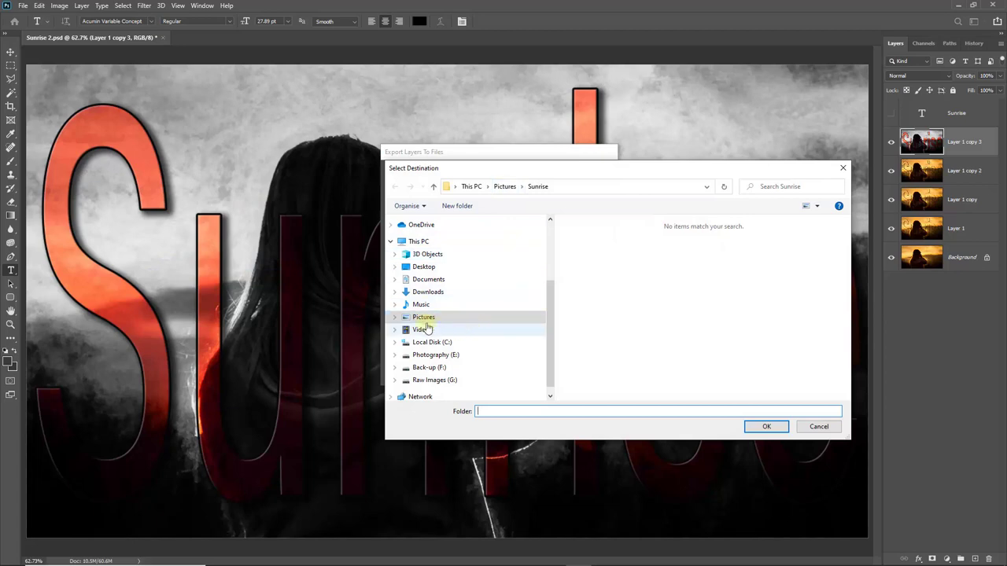
left_click(423, 318)
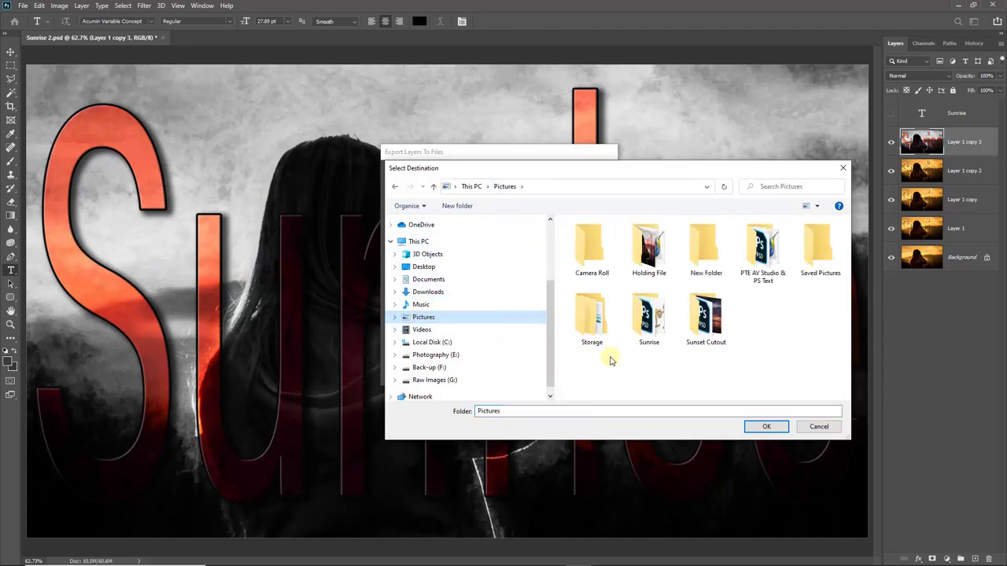
double_click(654, 319)
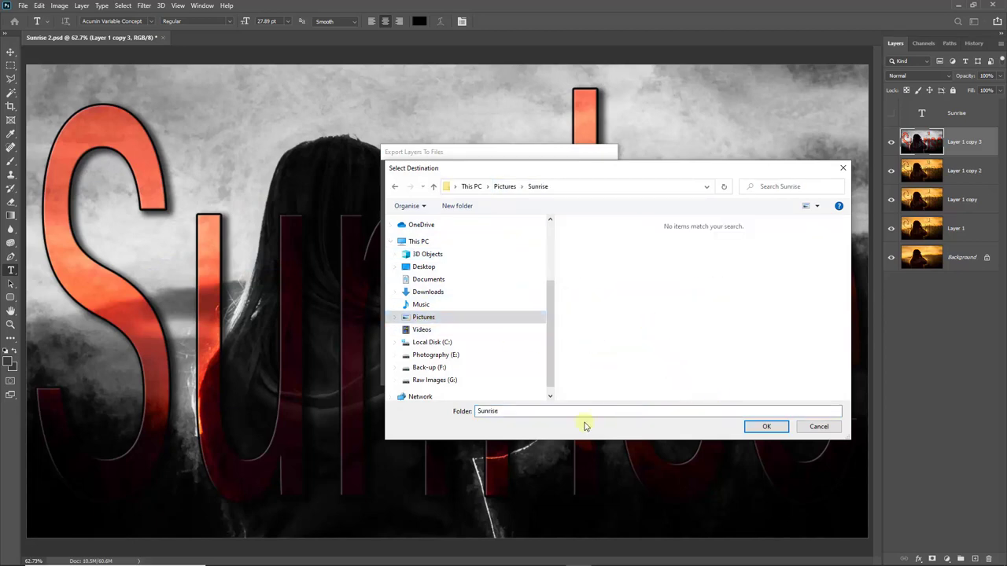
left_click(759, 431)
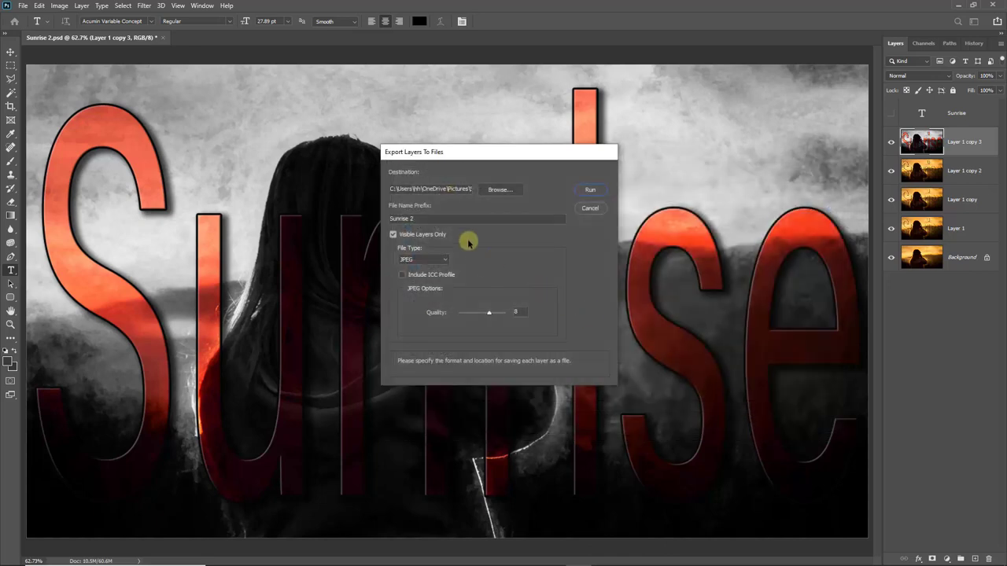
left_click_drag(421, 223, 378, 224)
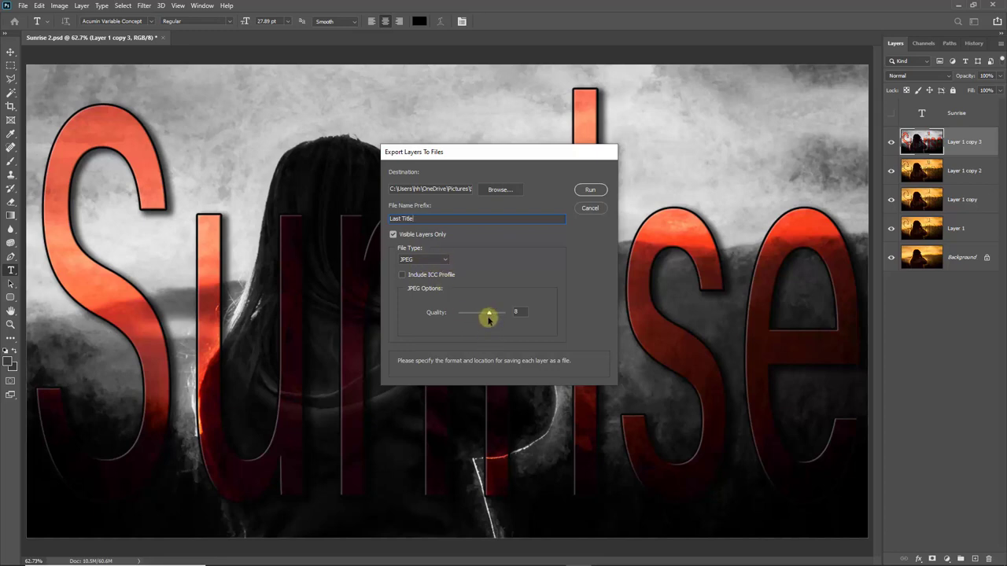
left_click(590, 190)
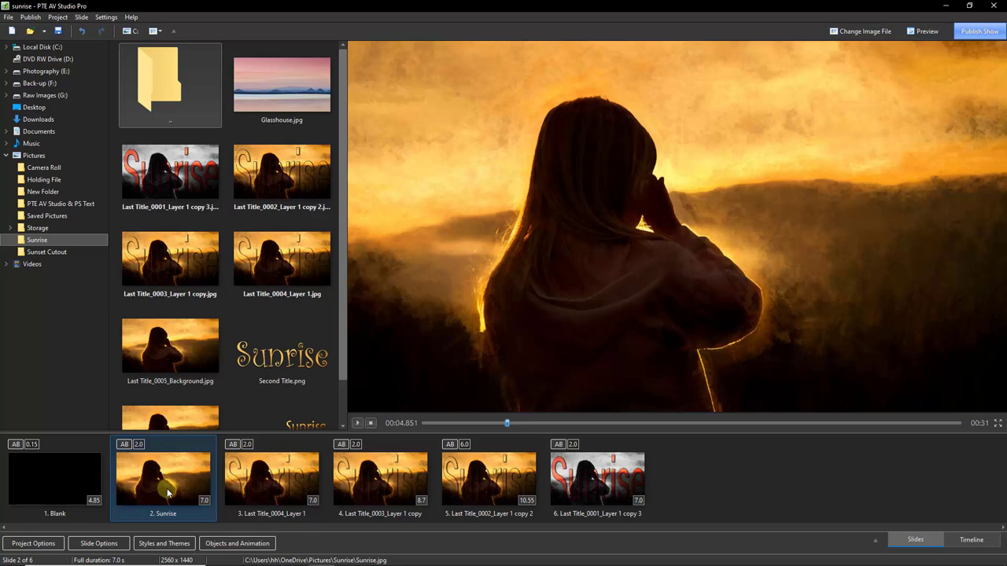
- Preview slides 3 to 6, the four Last Title images, then return to slide 5
left_click(289, 478)
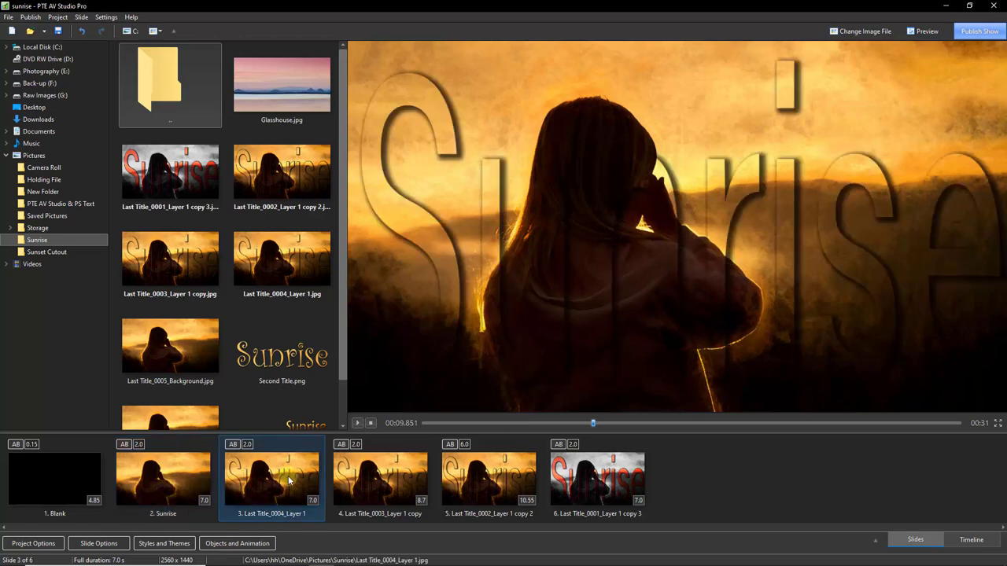
left_click(375, 476)
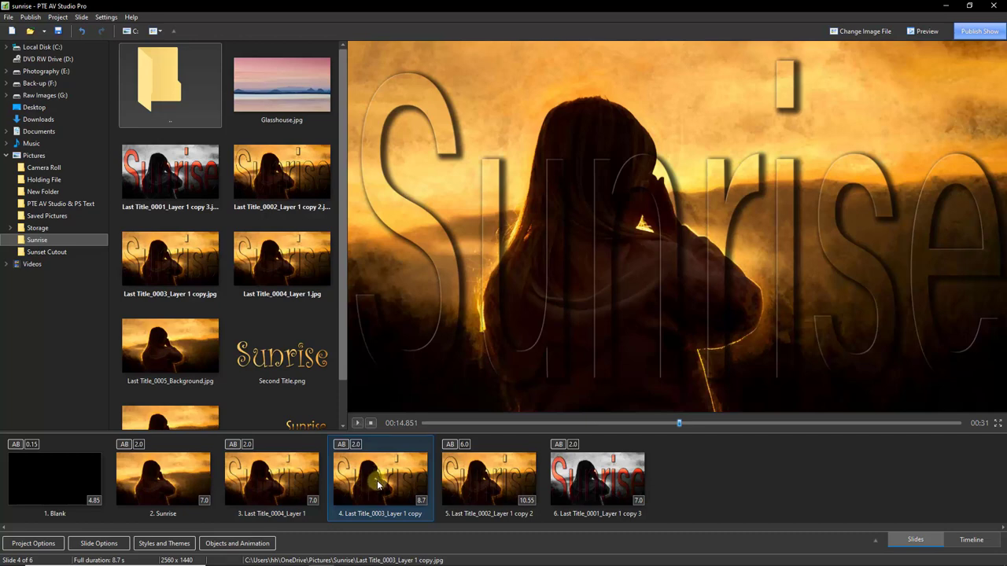
left_click(493, 488)
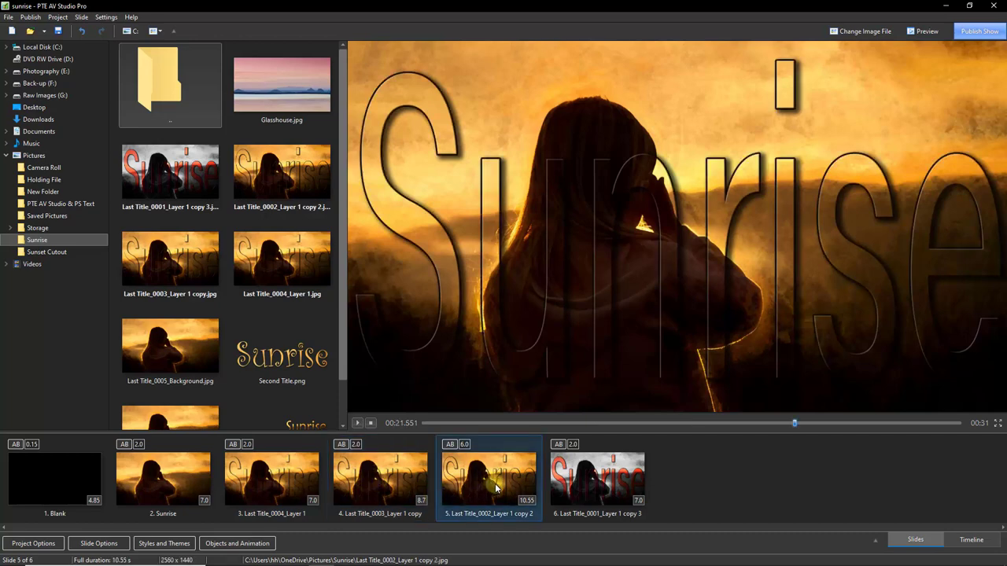
left_click(588, 486)
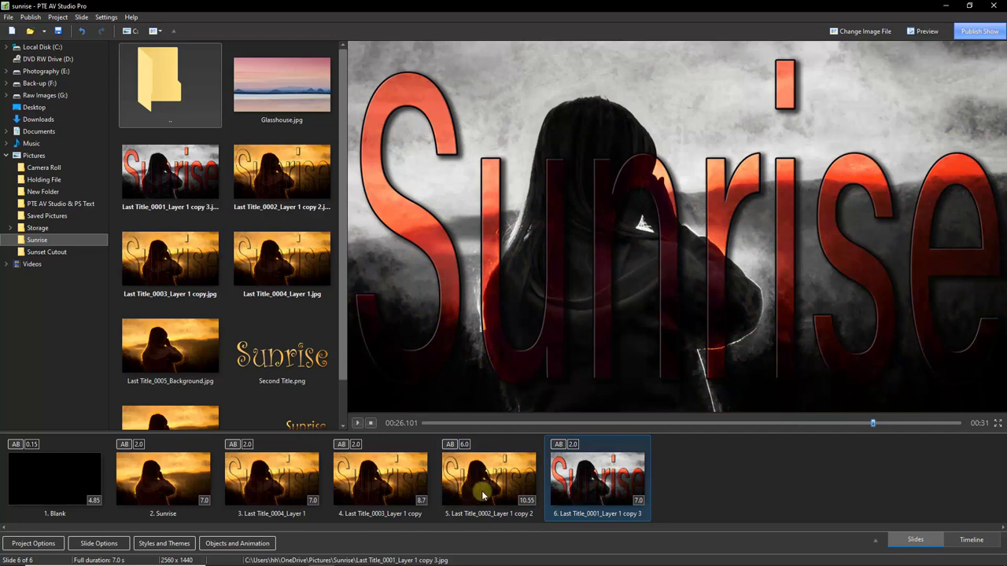
left_click(464, 453)
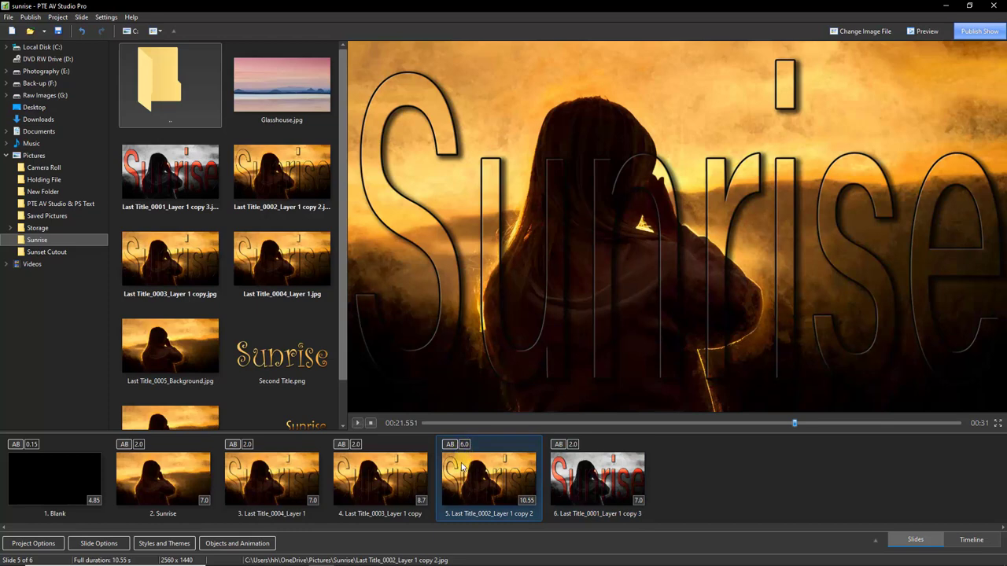
- Check slide 5's 6-second Hour hand transition in Slide Options, then play the show from slide 4
left_click(90, 549)
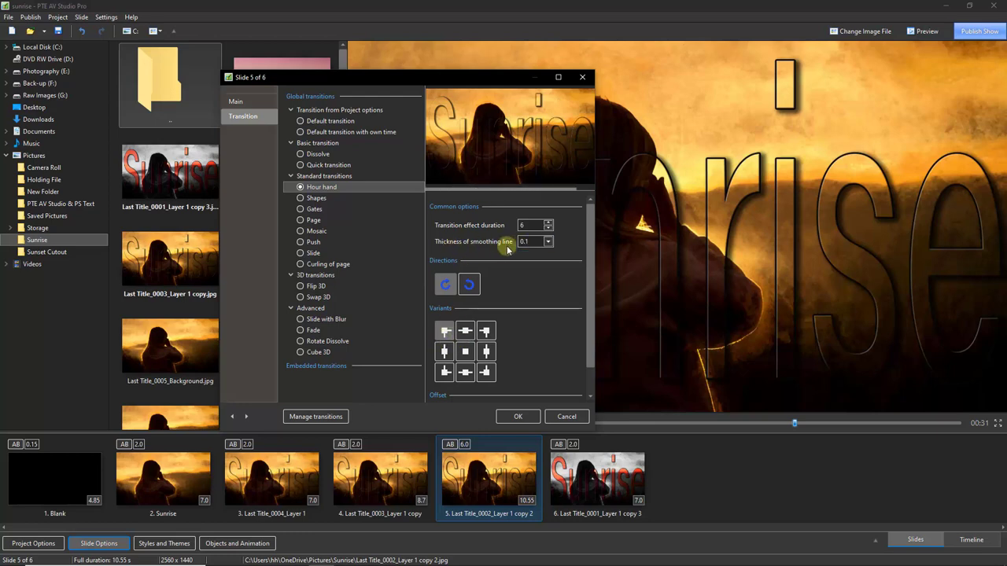
left_click(518, 418)
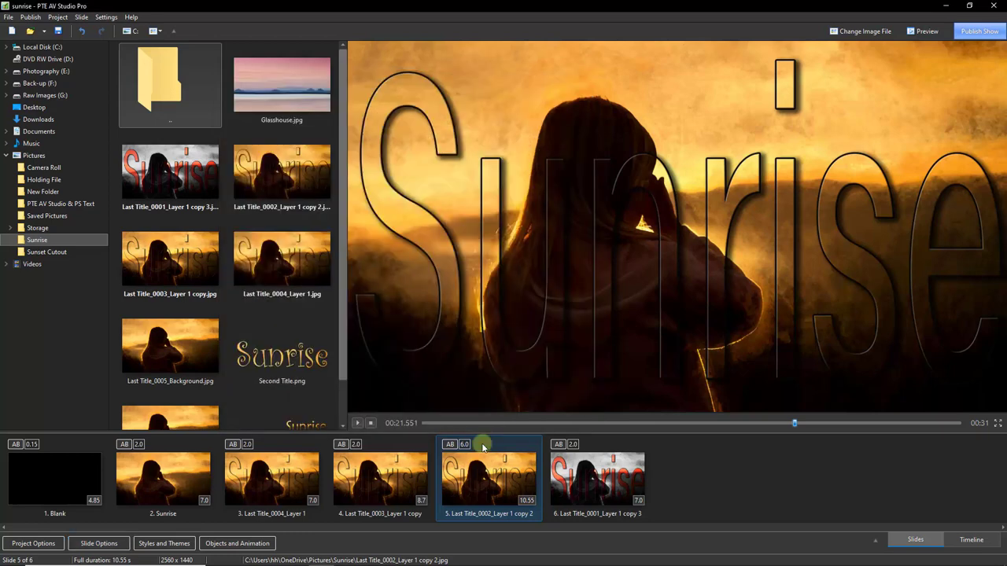
left_click(403, 483)
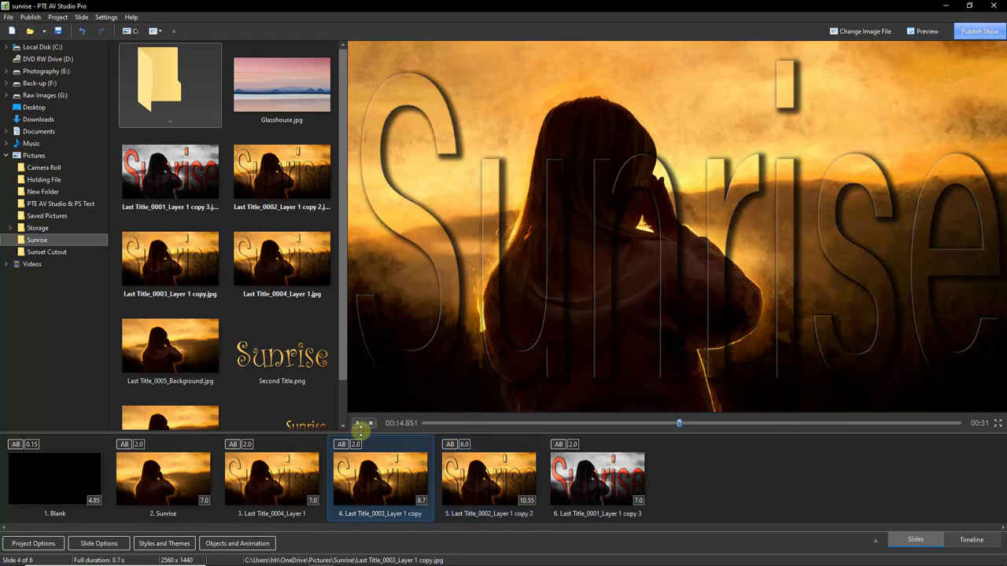
left_click(358, 424)
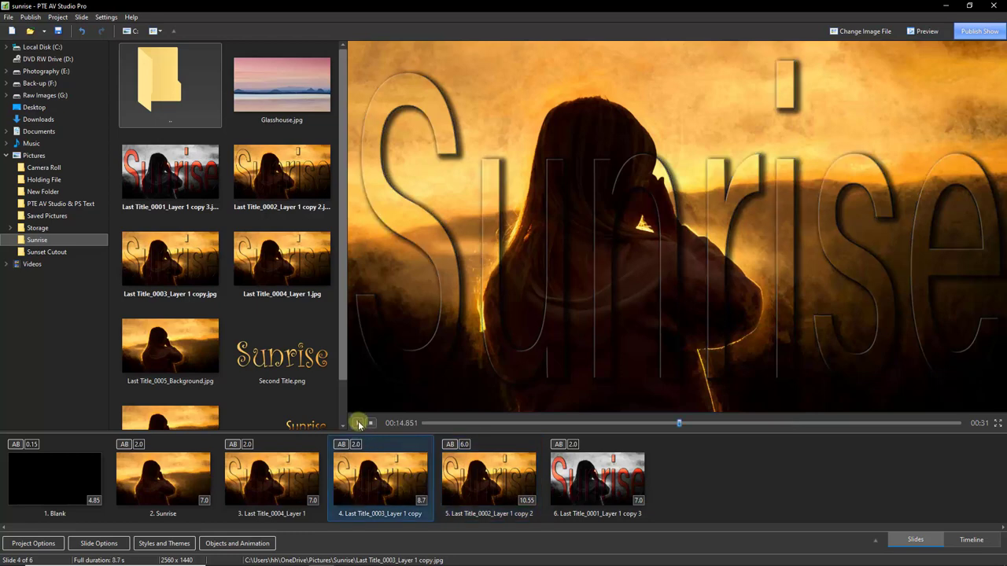